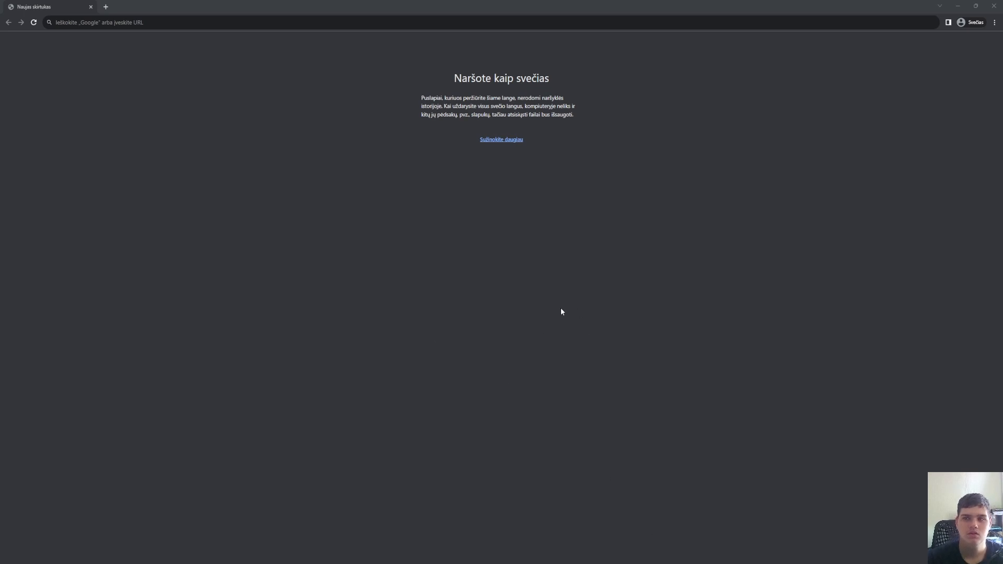
Search Google for melonDS, accepting the cookie consent, and open the official melonDS website.
{"action": "left_click", "coordinate": [311, 22]}
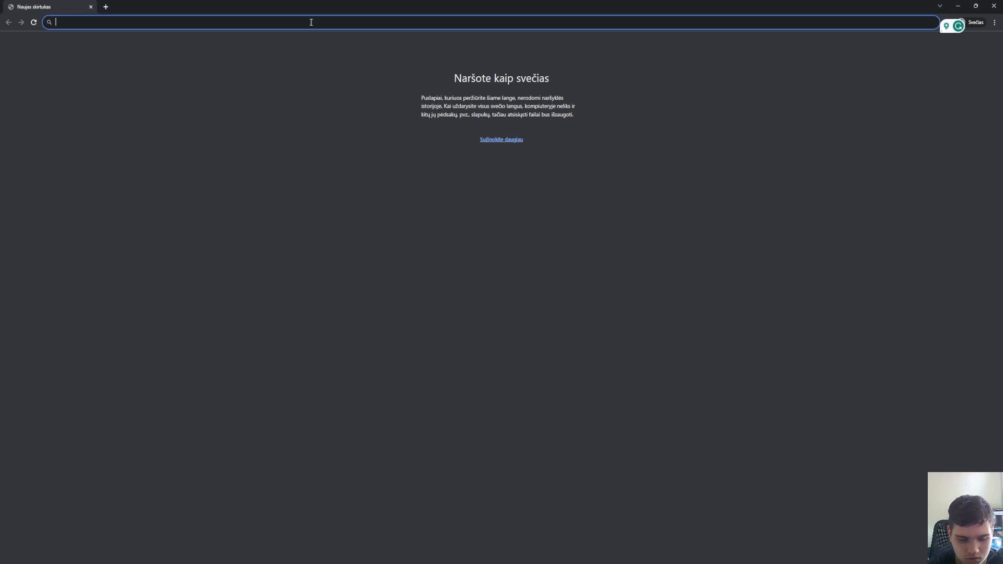
{"action": "type", "text": "melonDS"}
{"action": "key", "text": "Return"}
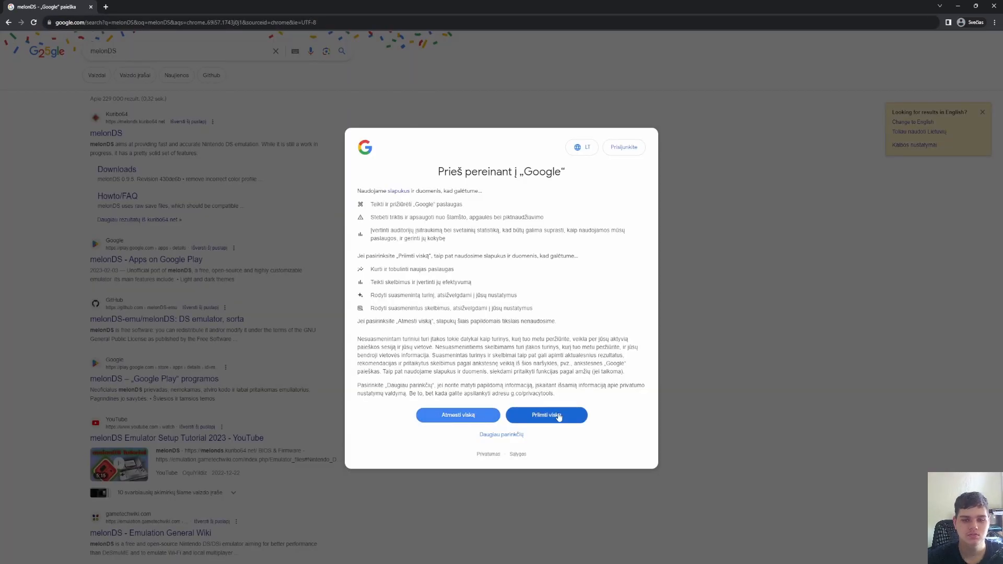
{"action": "left_click", "coordinate": [547, 415]}
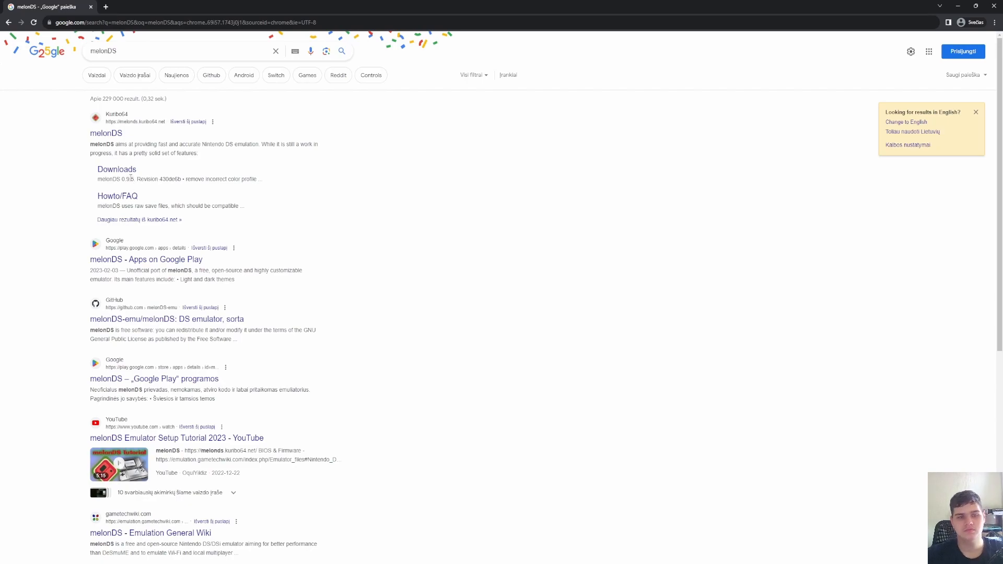
{"action": "left_click", "coordinate": [110, 136]}
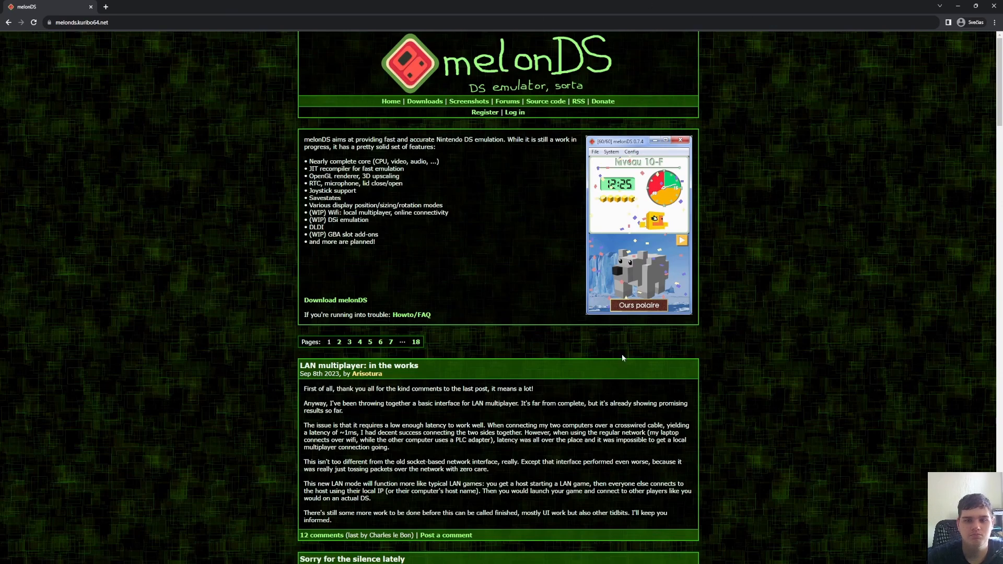
Download the Windows x64 build of melonDS 0.9.5 and save it in the Tutorial folder within Downloads.
{"action": "left_click", "coordinate": [426, 104]}
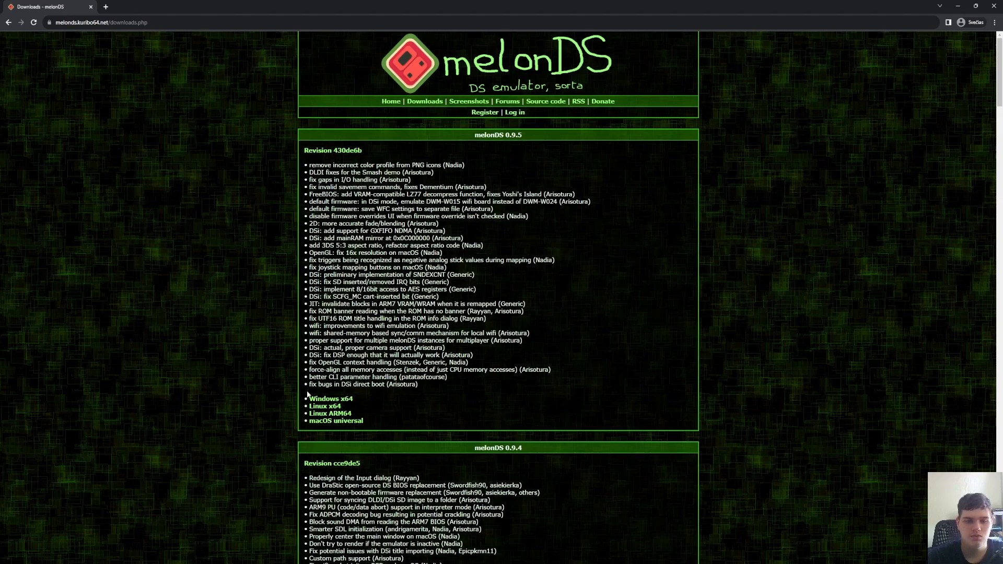
{"action": "left_click", "coordinate": [344, 400]}
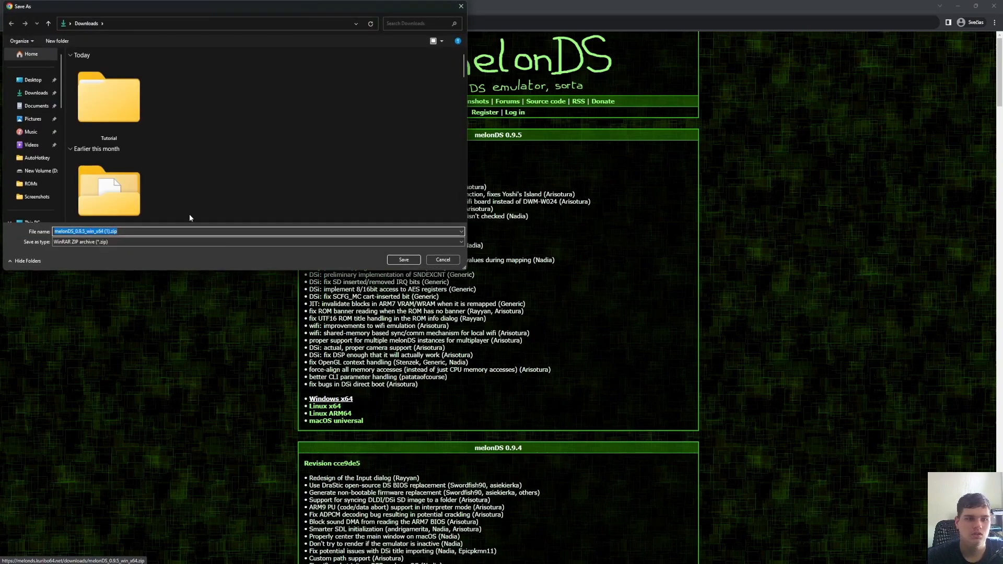
{"action": "double_click", "coordinate": [124, 96]}
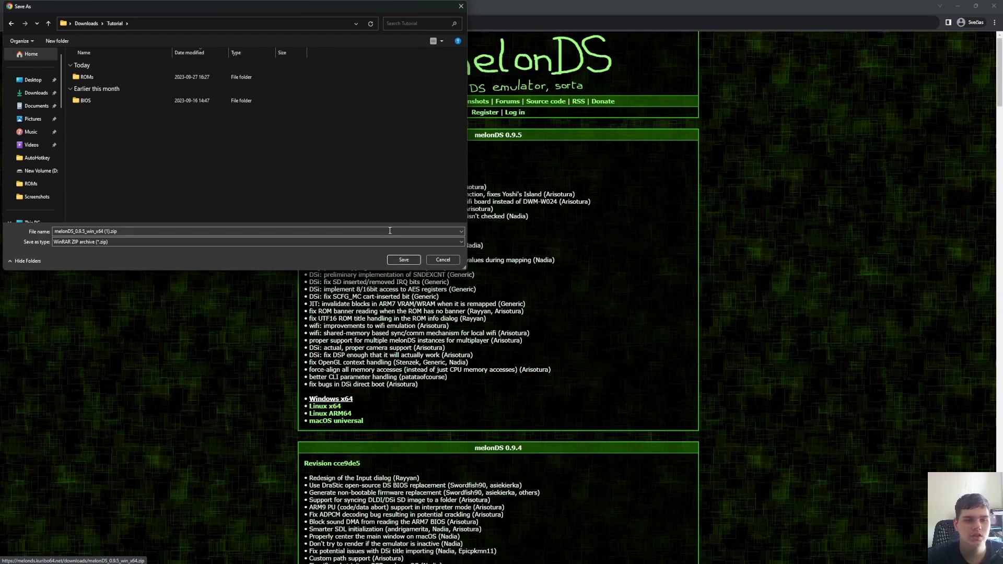
{"action": "left_click", "coordinate": [403, 260]}
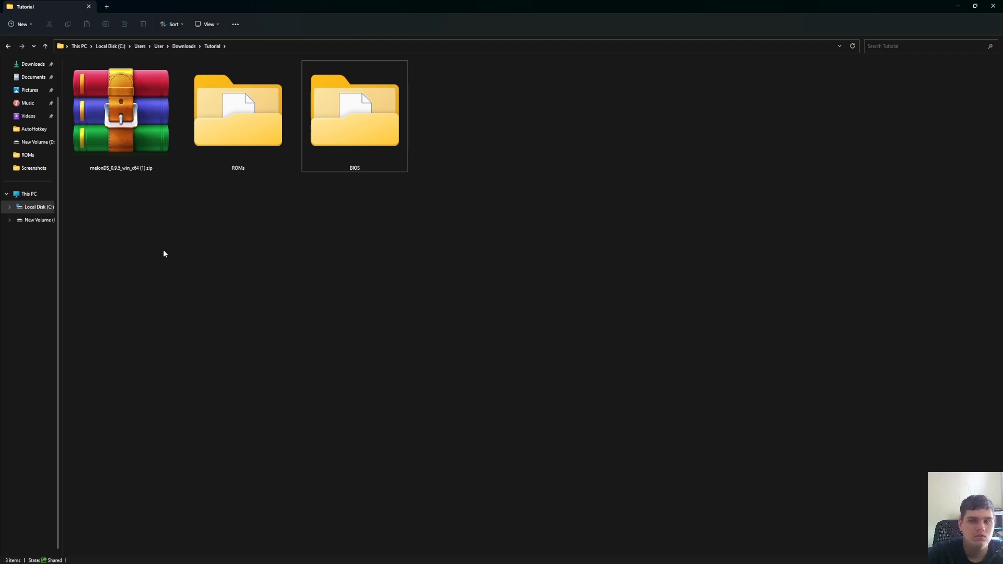
Extract the melonDS zip archive directly into the Tutorial folder with WinRAR and delete the archive.
{"action": "right_click", "coordinate": [137, 109]}
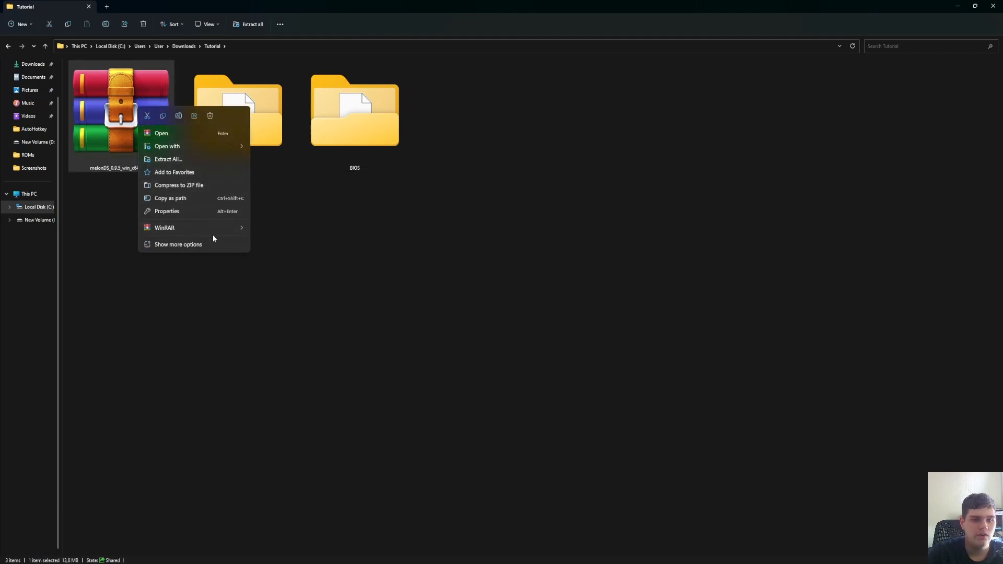
{"action": "mouse_move", "coordinate": [205, 226]}
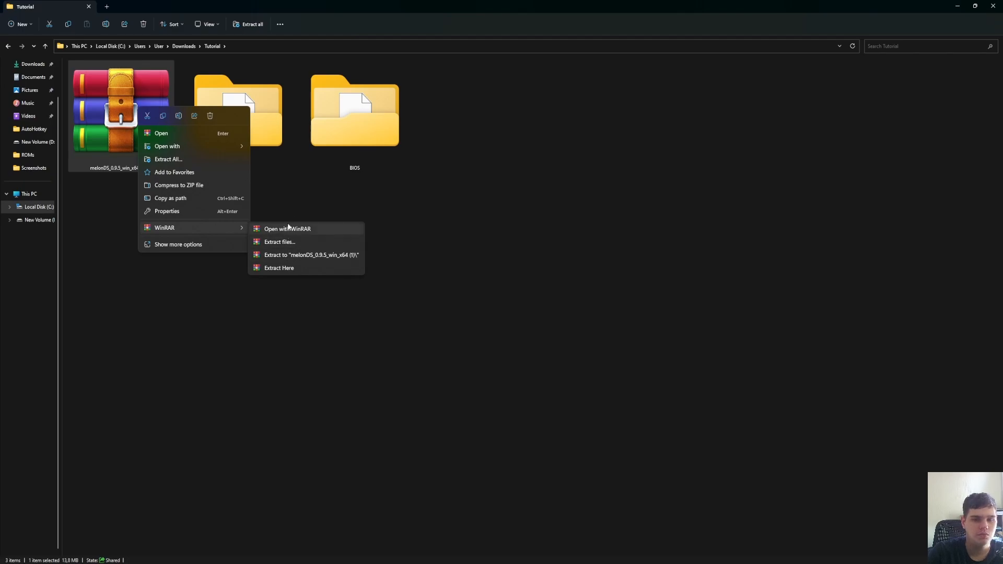
{"action": "left_click", "coordinate": [291, 271]}
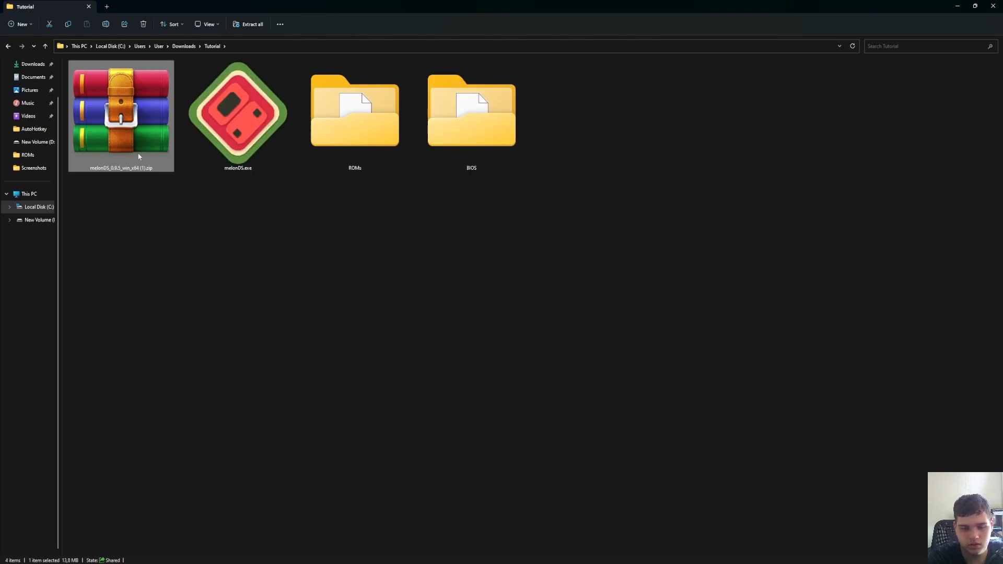
{"action": "key", "text": "Delete"}
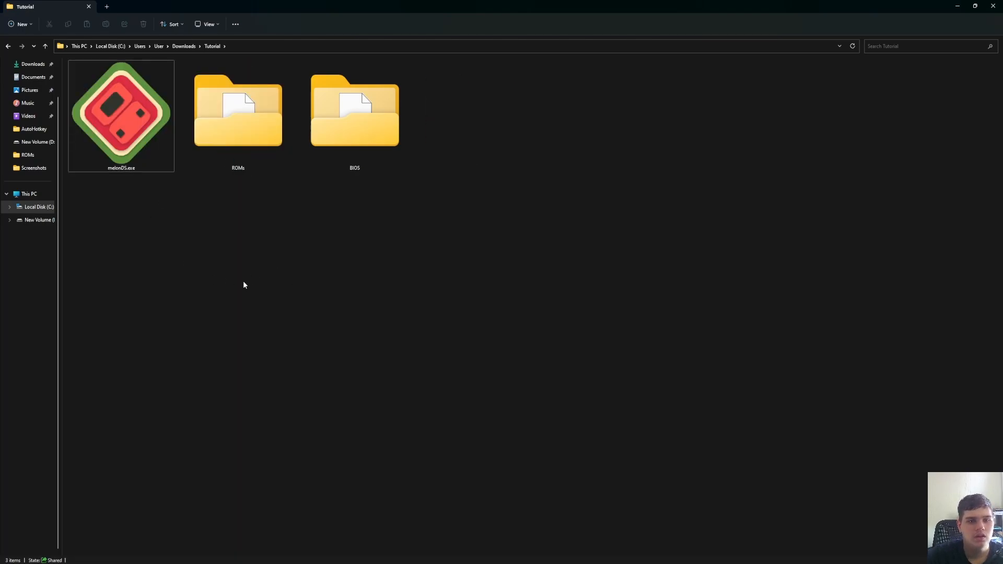
Launch melonDS.exe in a maximized window and open the Emu settings.
{"action": "left_click", "coordinate": [130, 118]}
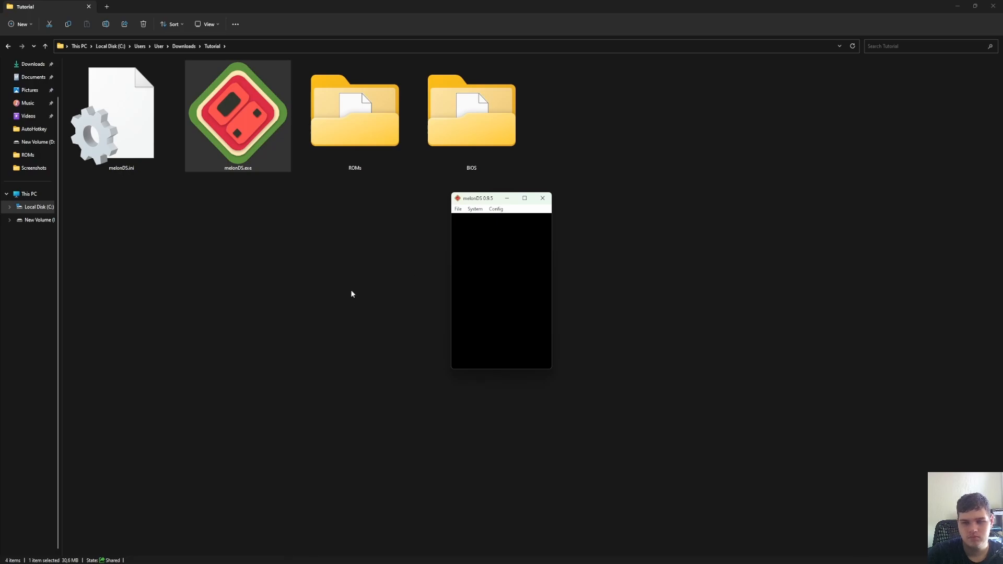
{"action": "left_click", "coordinate": [525, 199]}
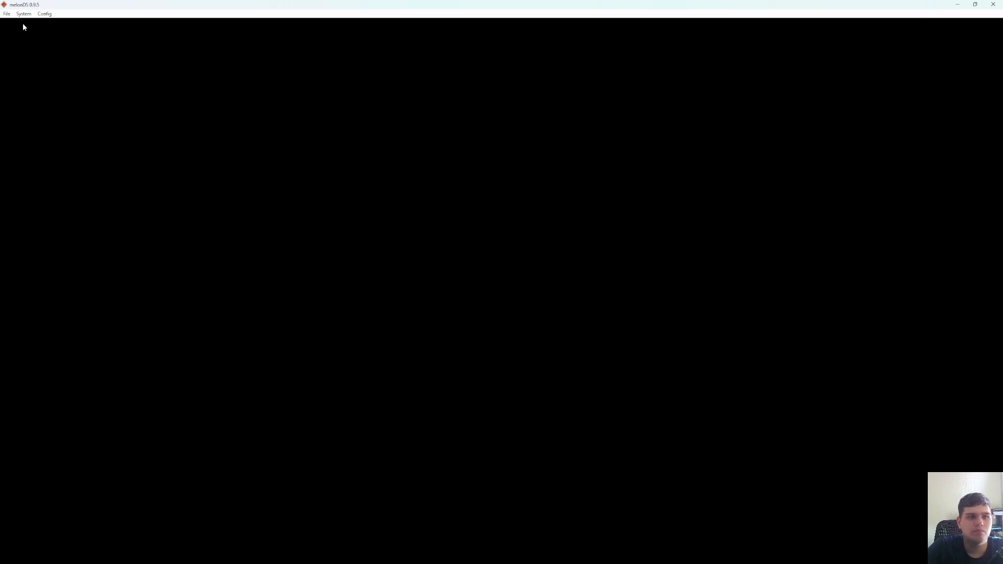
{"action": "left_click", "coordinate": [47, 14]}
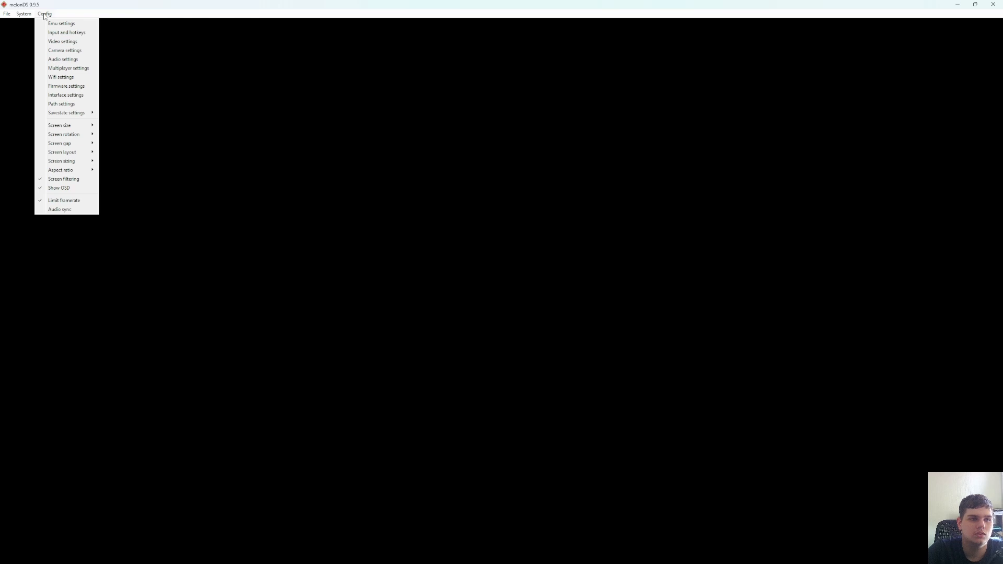
{"action": "left_click", "coordinate": [61, 23]}
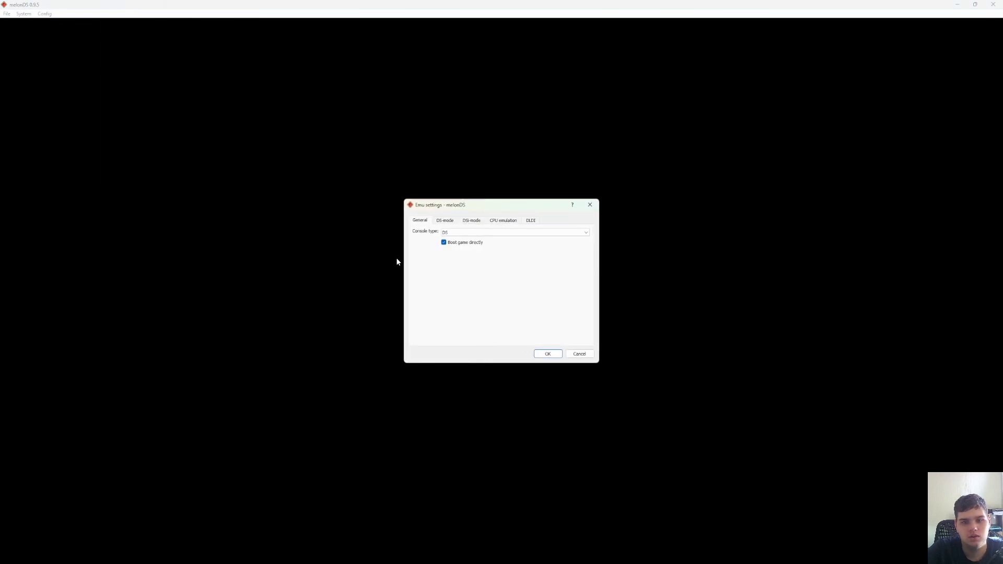
Switch the console type to DSi (experimental) and back to DS.
{"action": "left_click", "coordinate": [478, 233]}
{"action": "left_click", "coordinate": [473, 245]}
{"action": "left_click", "coordinate": [472, 233]}
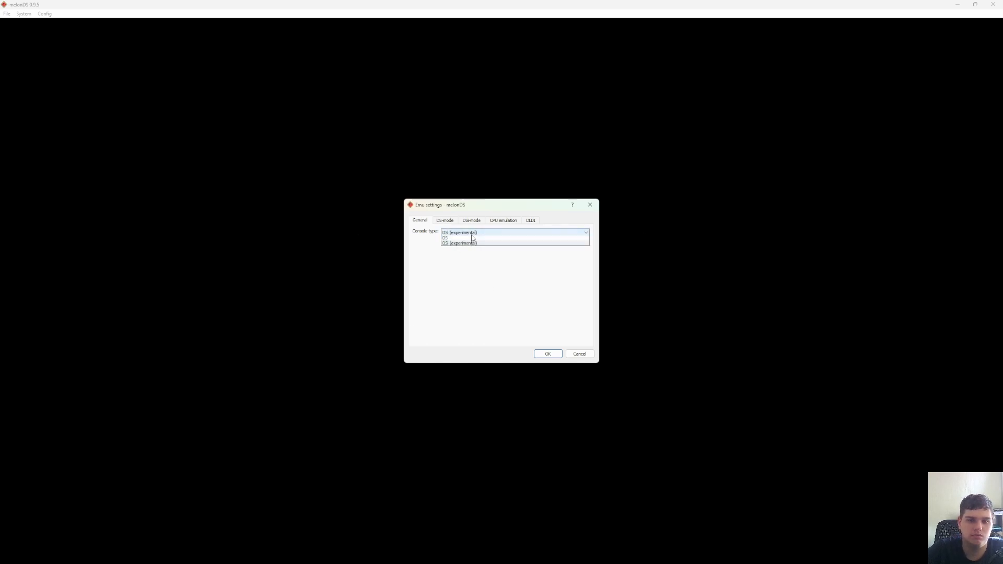
{"action": "left_click", "coordinate": [471, 239]}
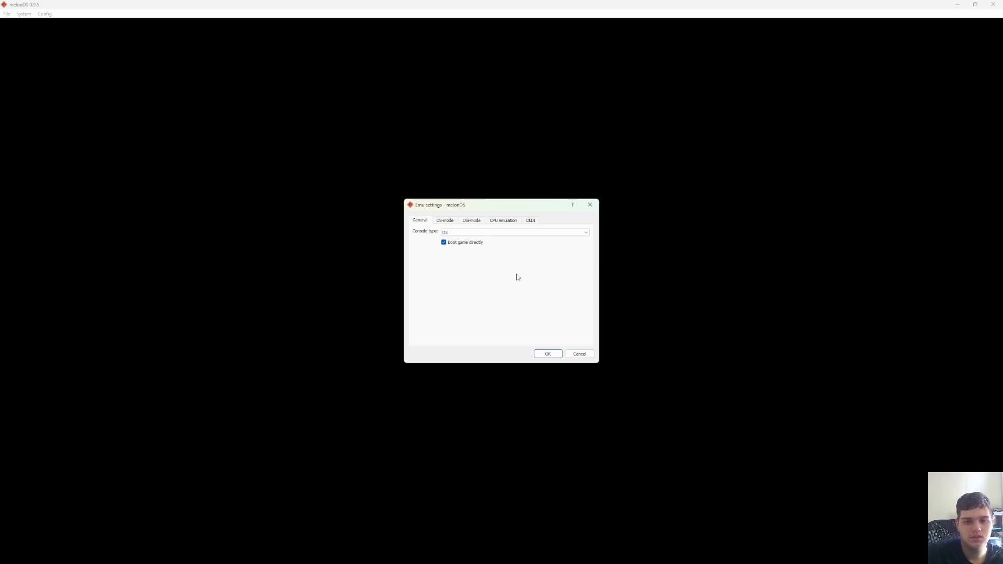
Turn off booting games directly in the general emulator settings and accept the change.
{"action": "left_click", "coordinate": [446, 223]}
{"action": "left_click", "coordinate": [419, 220]}
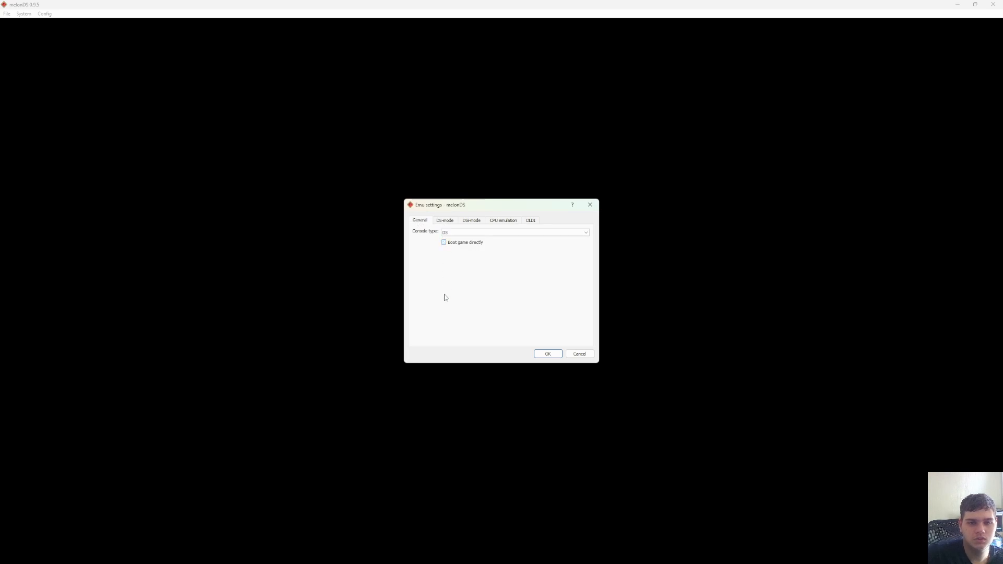
{"action": "left_click", "coordinate": [445, 222]}
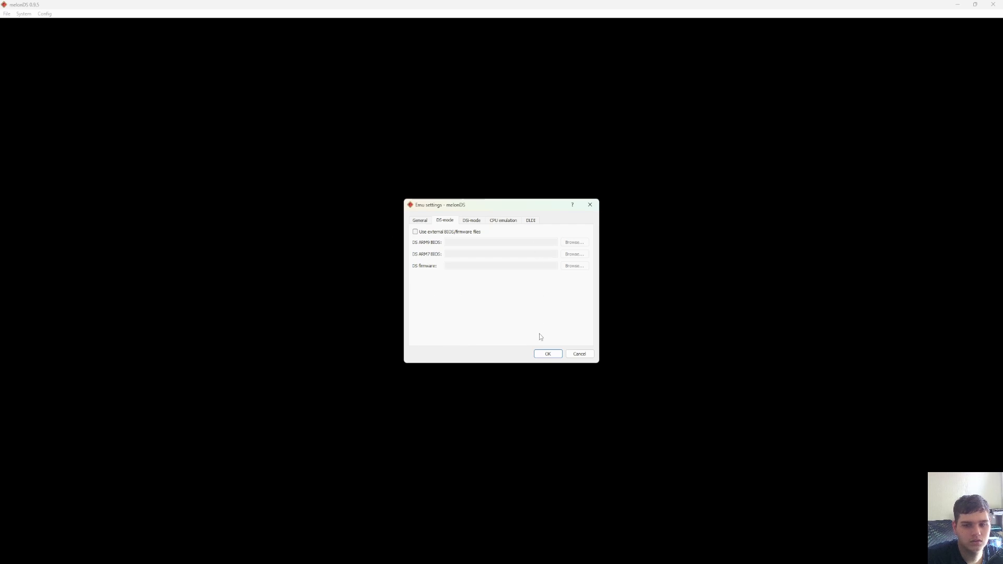
{"action": "left_click", "coordinate": [548, 354]}
Try to boot the DS firmware without any external BIOS or firmware files assigned.
{"action": "left_click", "coordinate": [7, 14]}
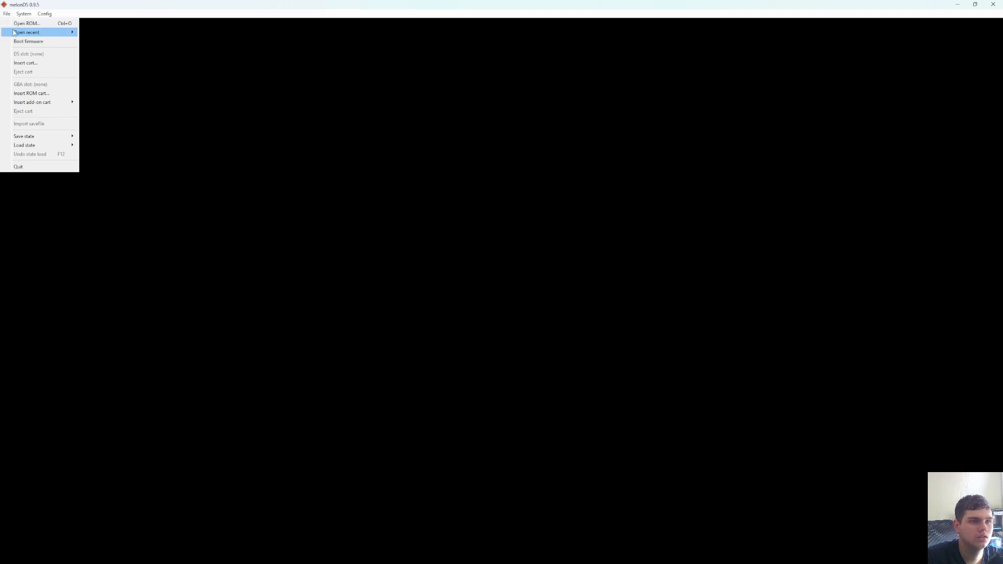
{"action": "left_click", "coordinate": [23, 41]}
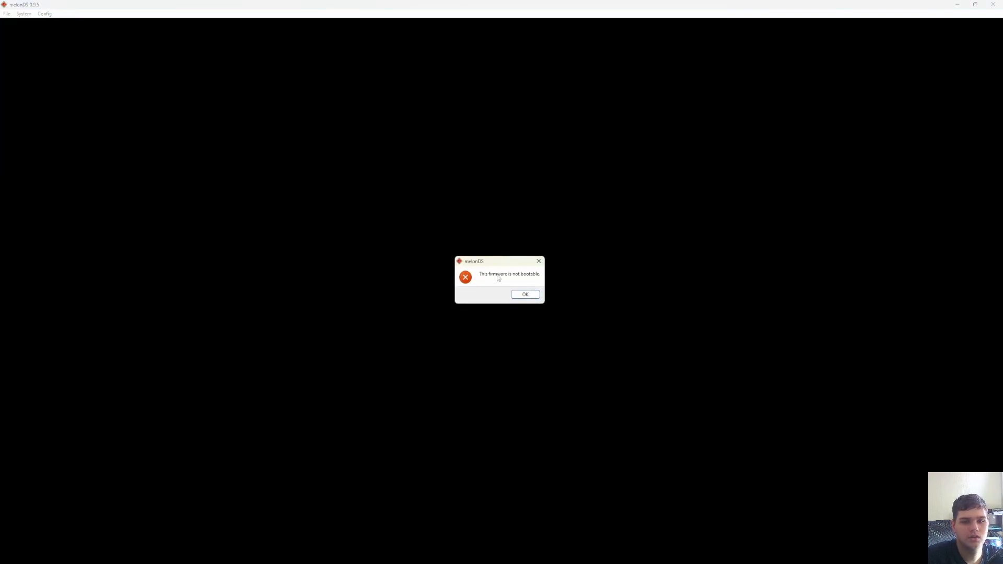
{"action": "left_click", "coordinate": [532, 295]}
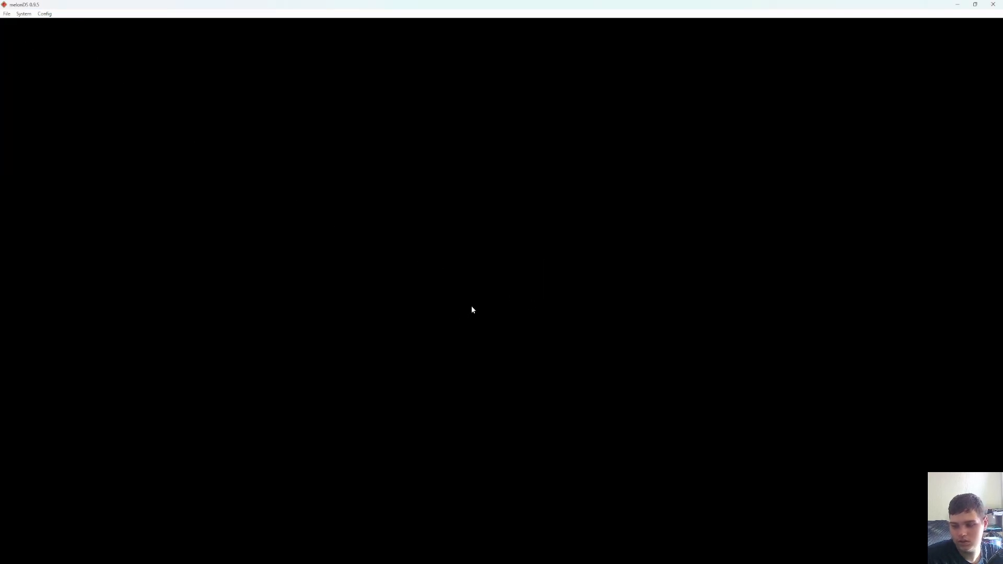
Enable the use of external BIOS/firmware files in the DS-mode emulator settings.
{"action": "left_click", "coordinate": [45, 14]}
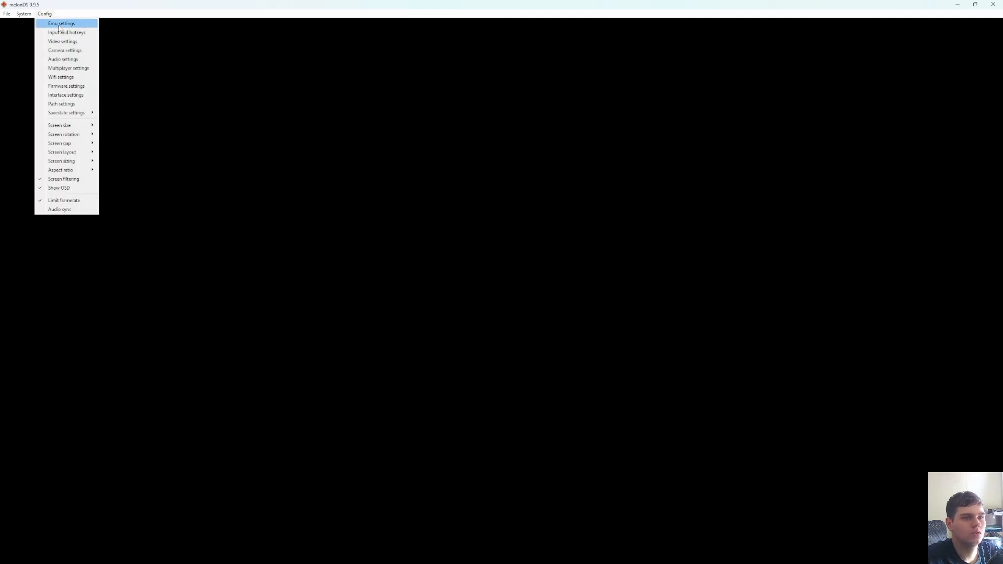
{"action": "left_click", "coordinate": [52, 23]}
{"action": "left_click", "coordinate": [444, 220]}
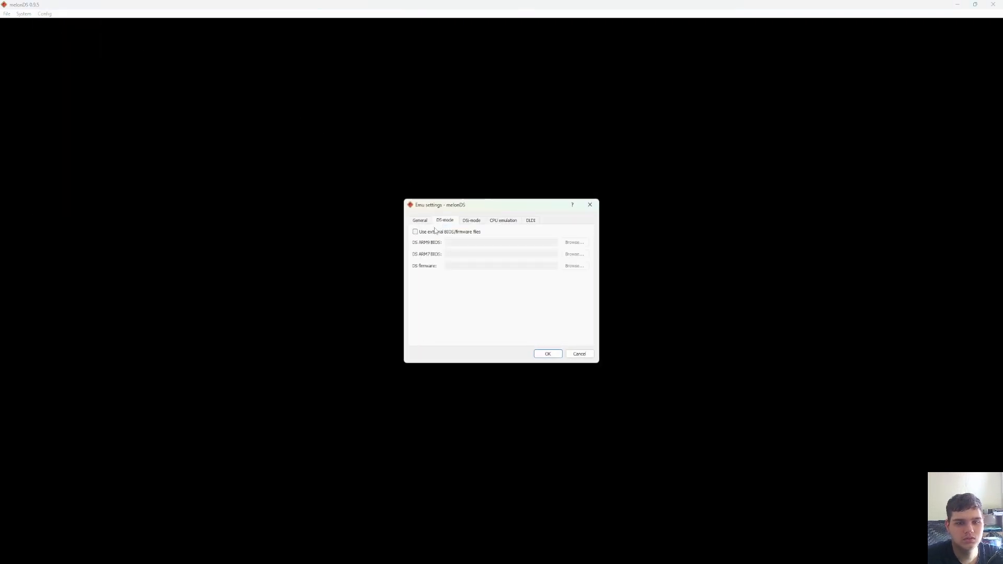
{"action": "left_click", "coordinate": [415, 232]}
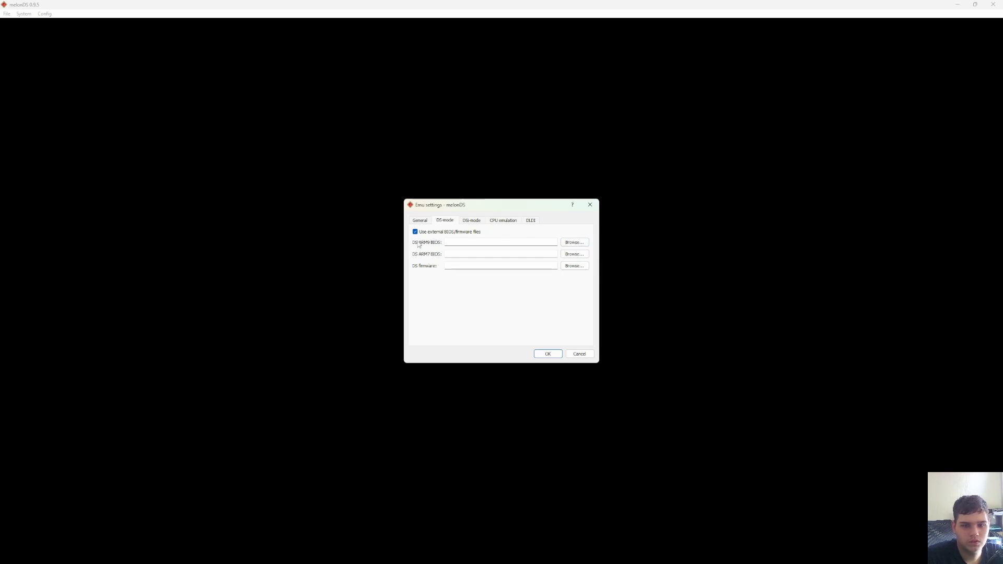
{"action": "left_click", "coordinate": [585, 245]}
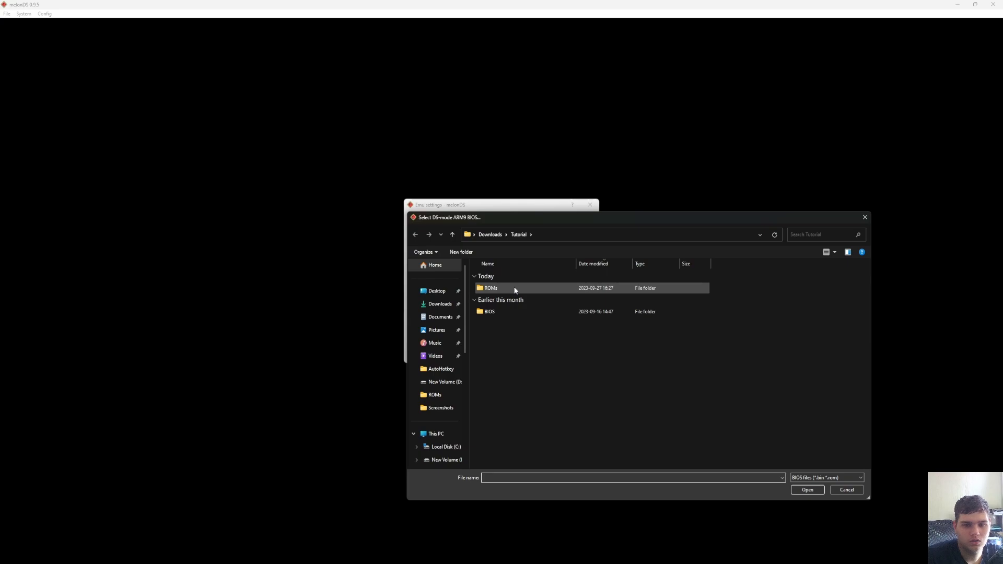
{"action": "double_click", "coordinate": [515, 290]}
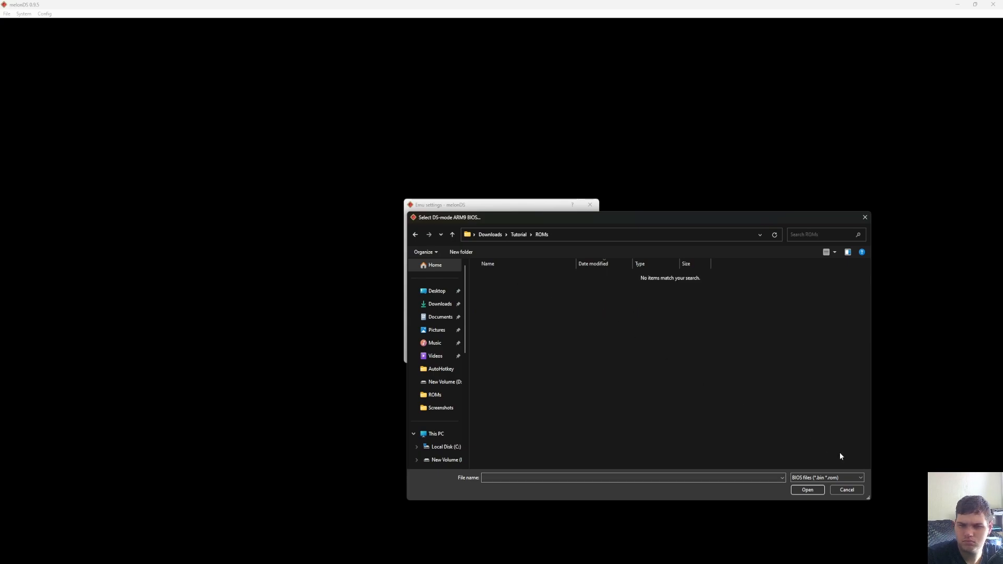
{"action": "left_click", "coordinate": [846, 490]}
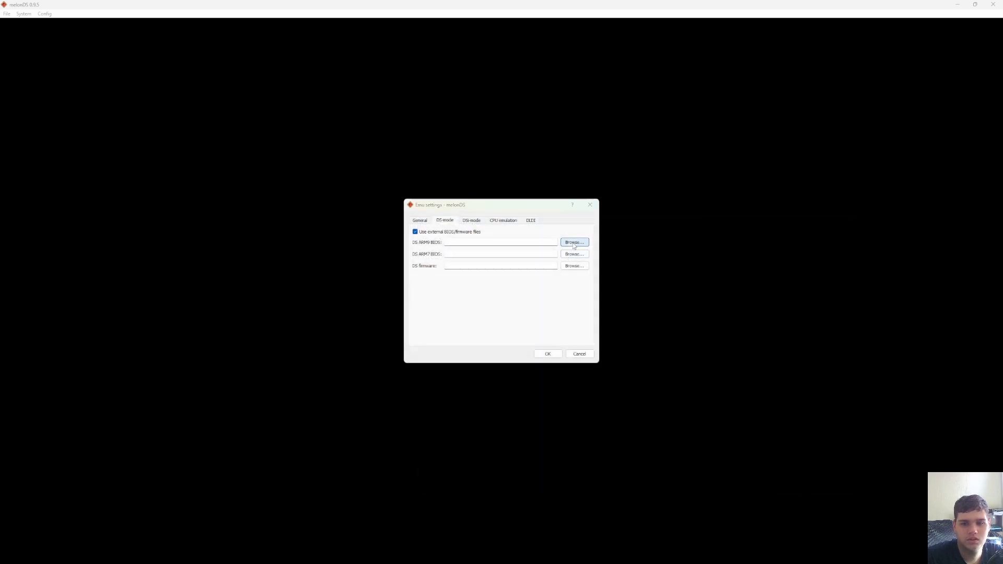
Assign biosnds9.bin from the Tutorial BIOS folder as the DS ARM9 BIOS.
{"action": "left_click", "coordinate": [574, 242]}
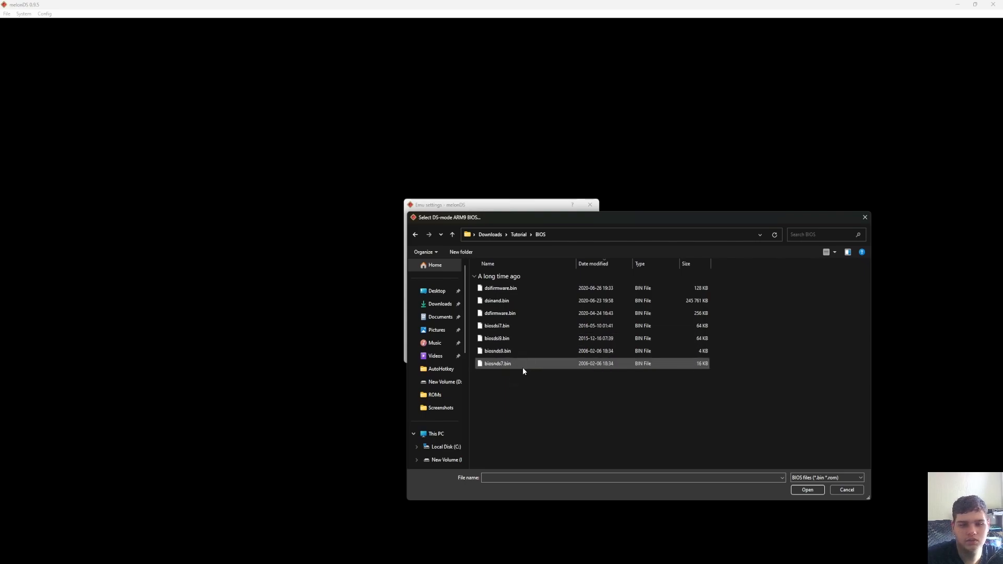
{"action": "left_click_drag", "start_coordinate": [573, 217], "coordinate": [594, 194]}
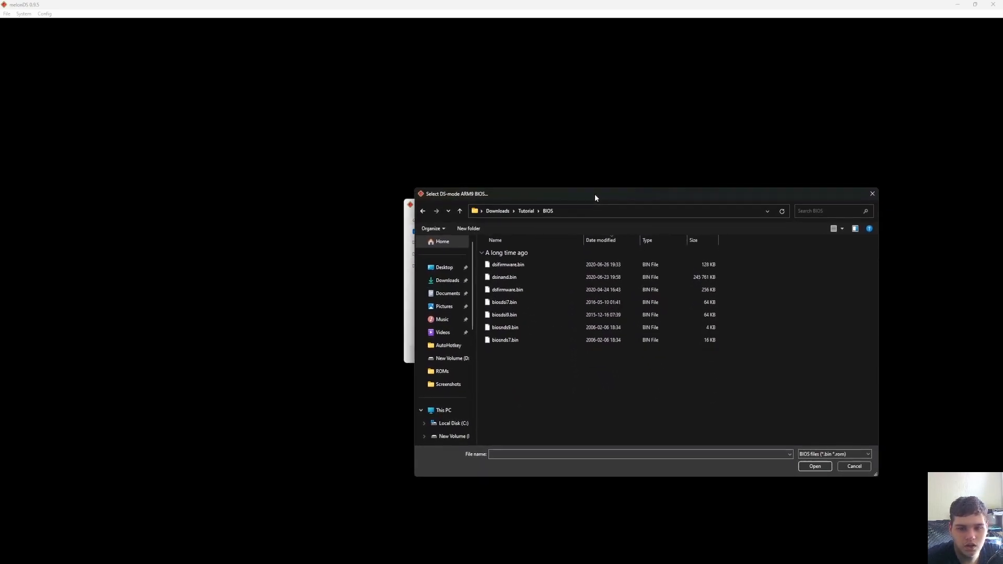
{"action": "left_click", "coordinate": [507, 330]}
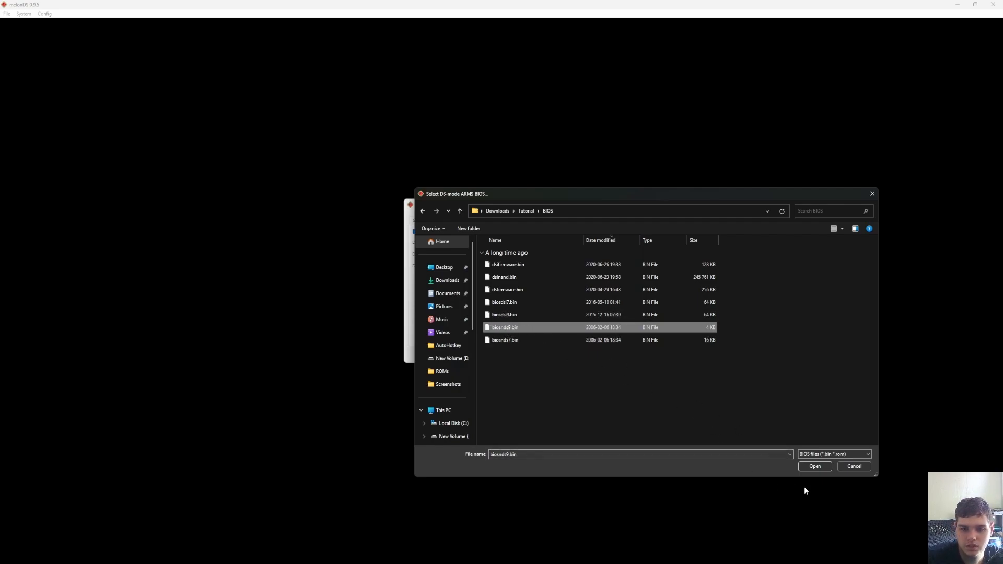
{"action": "left_click", "coordinate": [826, 466]}
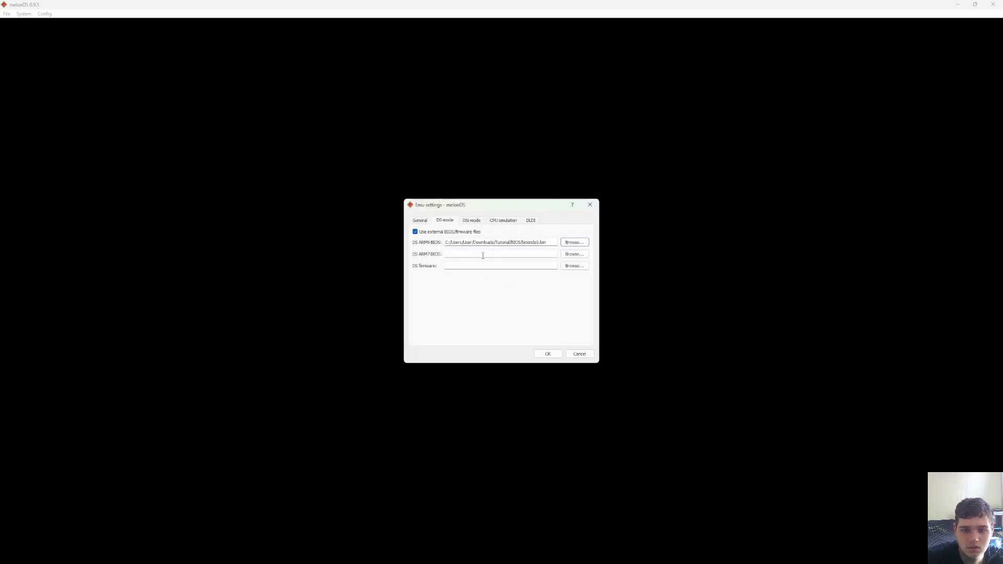
Assign biosnds7.bin from the Tutorial BIOS folder as the DS ARM7 BIOS.
{"action": "left_click", "coordinate": [574, 254]}
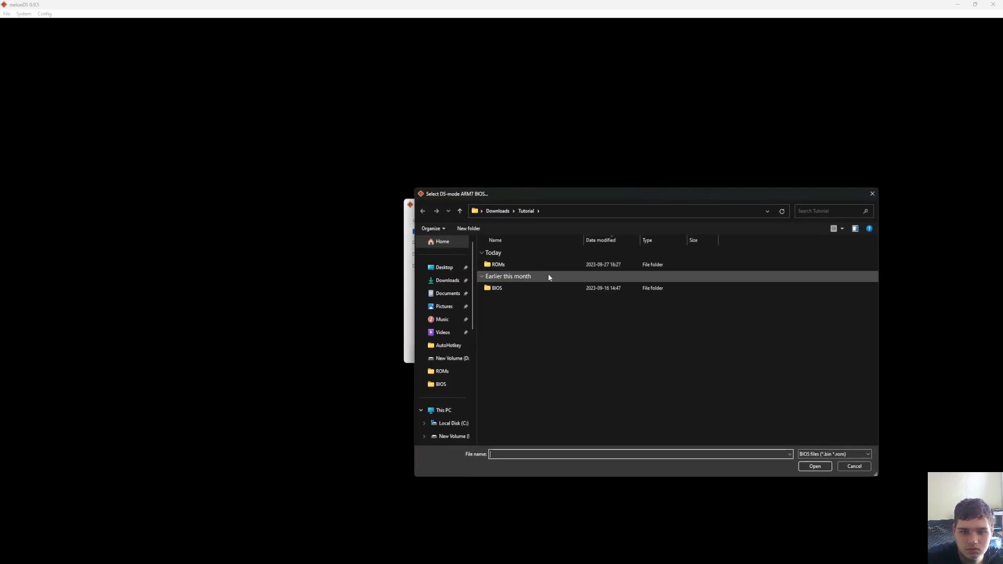
{"action": "double_click", "coordinate": [520, 287]}
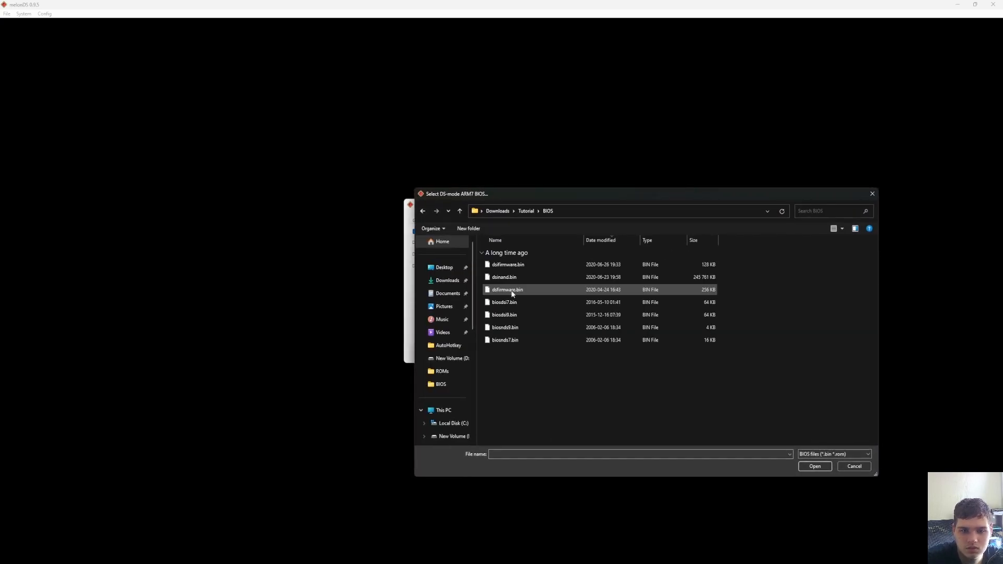
{"action": "left_click", "coordinate": [526, 340]}
{"action": "left_click", "coordinate": [815, 466]}
Assign dsfirmware.bin from the Tutorial BIOS folder as the DS firmware.
{"action": "left_click", "coordinate": [581, 270]}
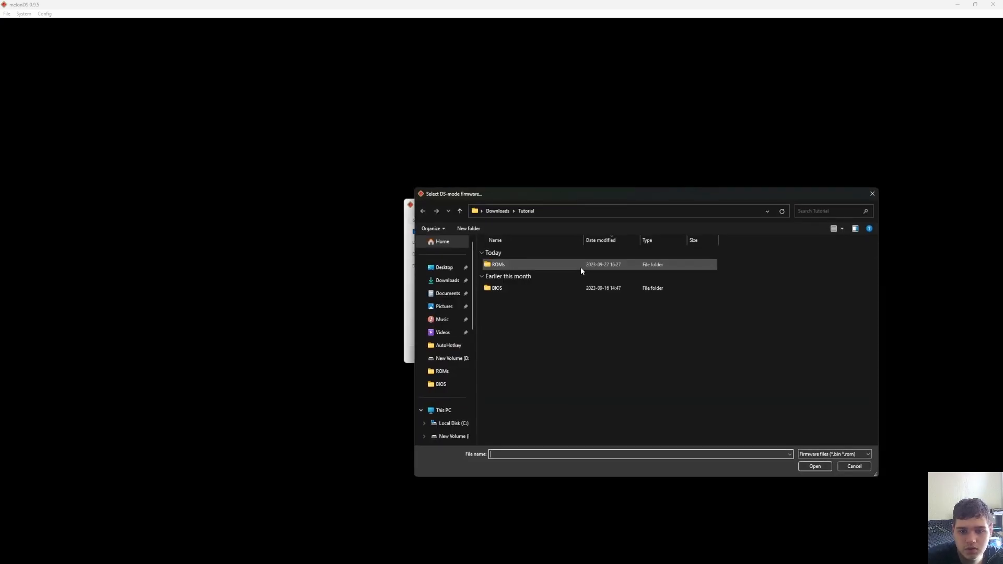
{"action": "double_click", "coordinate": [532, 287]}
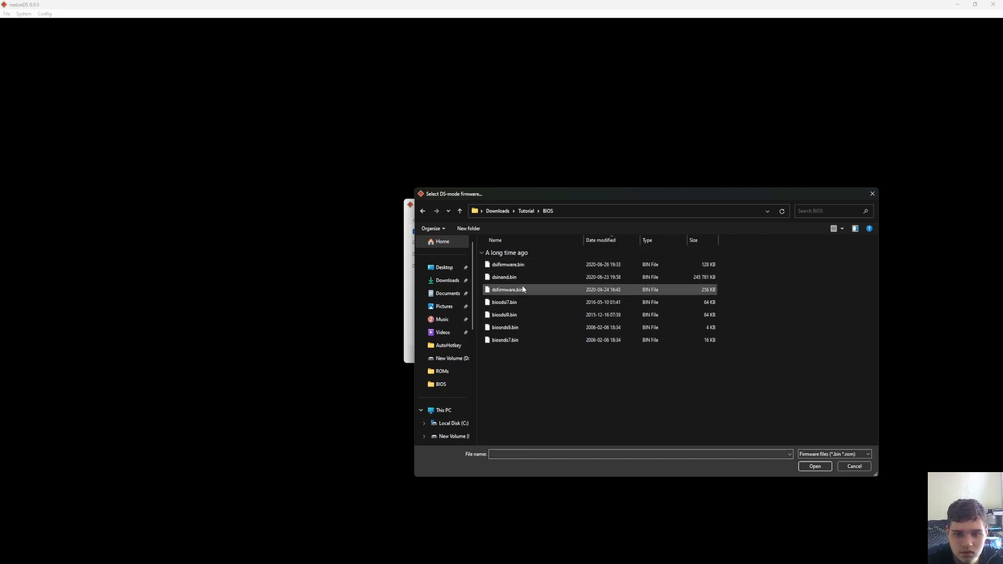
{"action": "left_click", "coordinate": [522, 288]}
{"action": "left_click", "coordinate": [813, 466]}
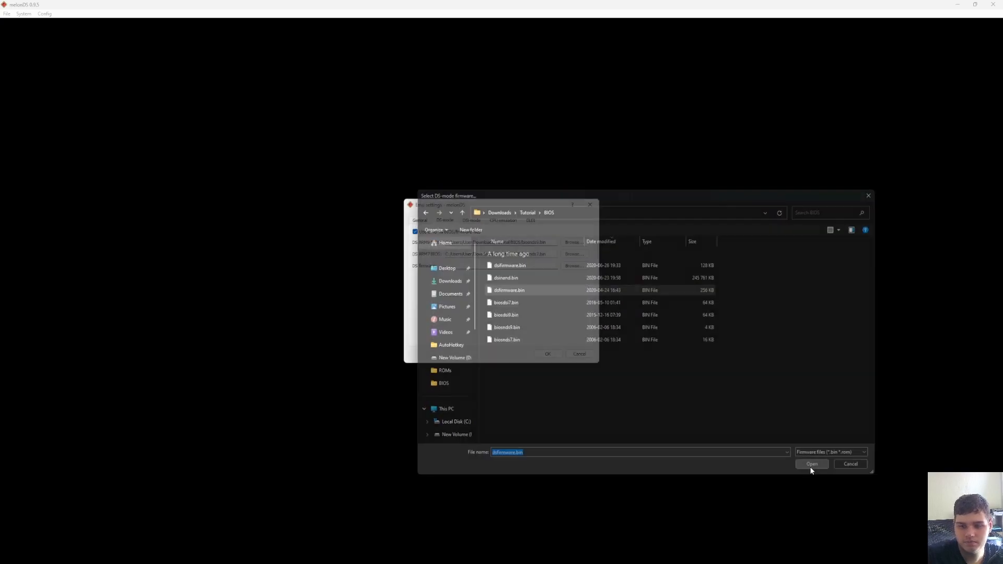
In the DSi-mode settings, assign biosdsi9.bin from the Tutorial BIOS folder as the DSi ARM9 BIOS.
{"action": "left_click", "coordinate": [469, 222]}
{"action": "left_click", "coordinate": [574, 242]}
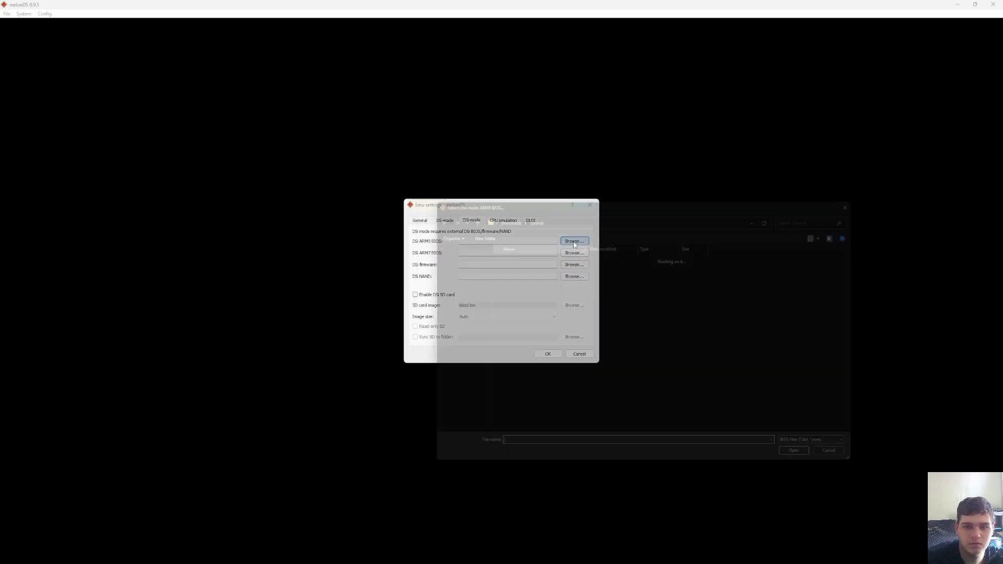
{"action": "left_click", "coordinate": [535, 290]}
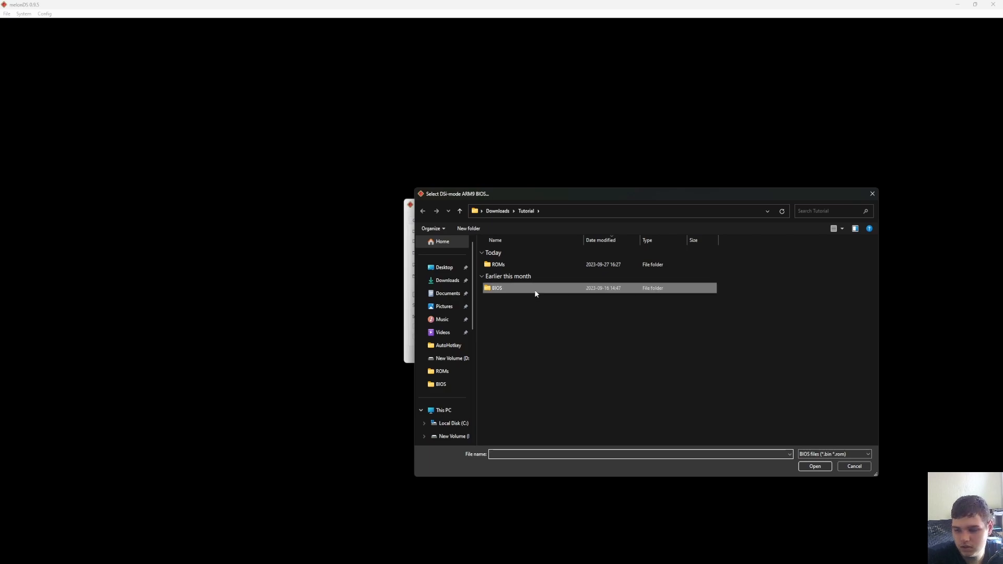
{"action": "double_click", "coordinate": [535, 291]}
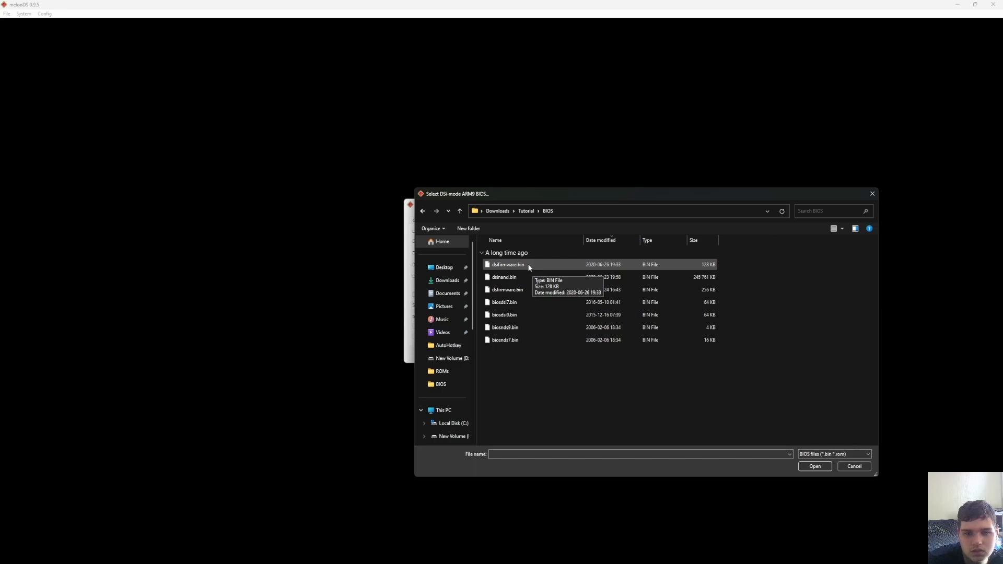
{"action": "left_click_drag", "start_coordinate": [619, 199], "coordinate": [677, 179]}
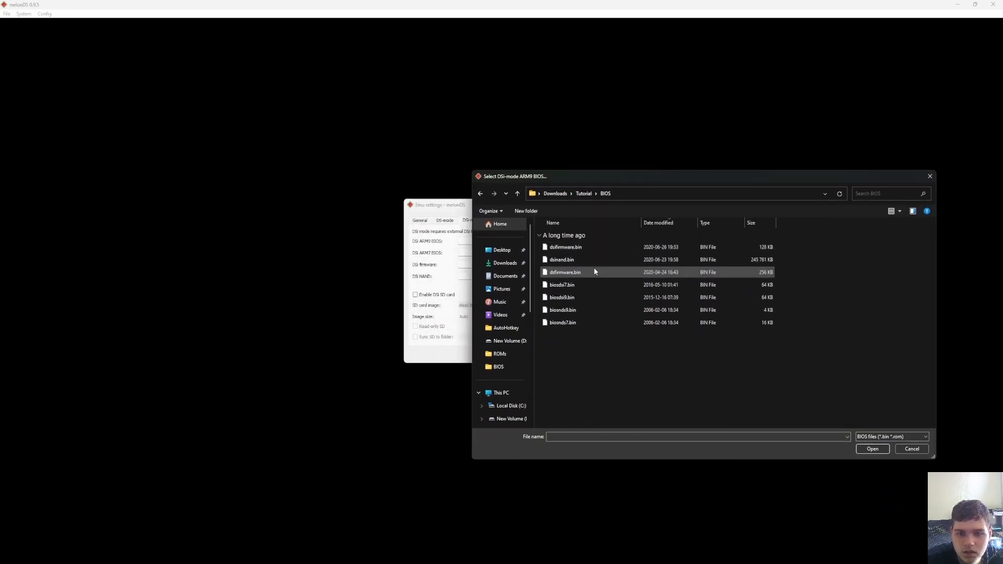
{"action": "left_click", "coordinate": [580, 297]}
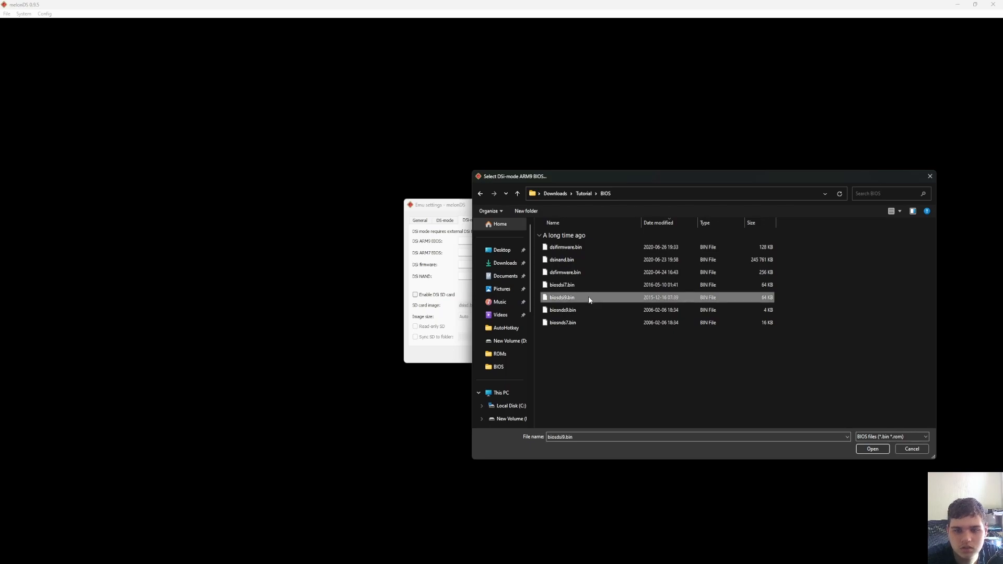
{"action": "left_click", "coordinate": [868, 450]}
Assign biosdsi7.bin from the Tutorial BIOS folder as the DSi ARM7 BIOS.
{"action": "left_click", "coordinate": [579, 255]}
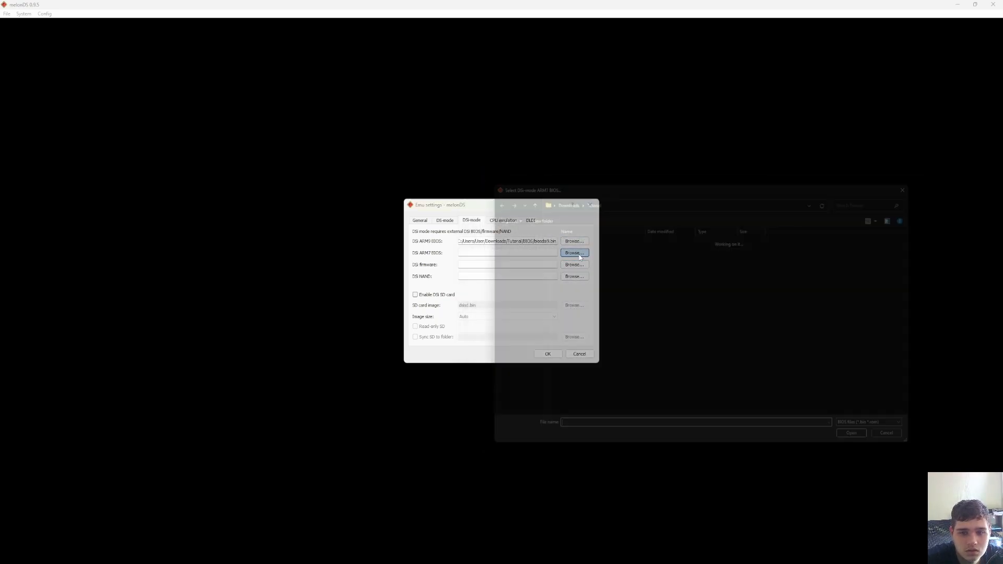
{"action": "double_click", "coordinate": [573, 262]}
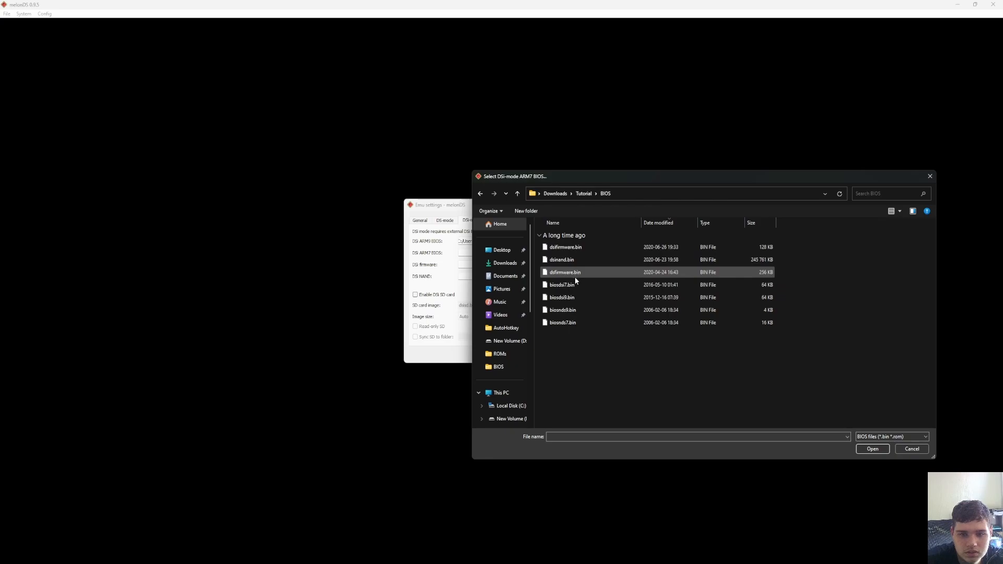
{"action": "left_click", "coordinate": [575, 284]}
{"action": "left_click", "coordinate": [873, 450]}
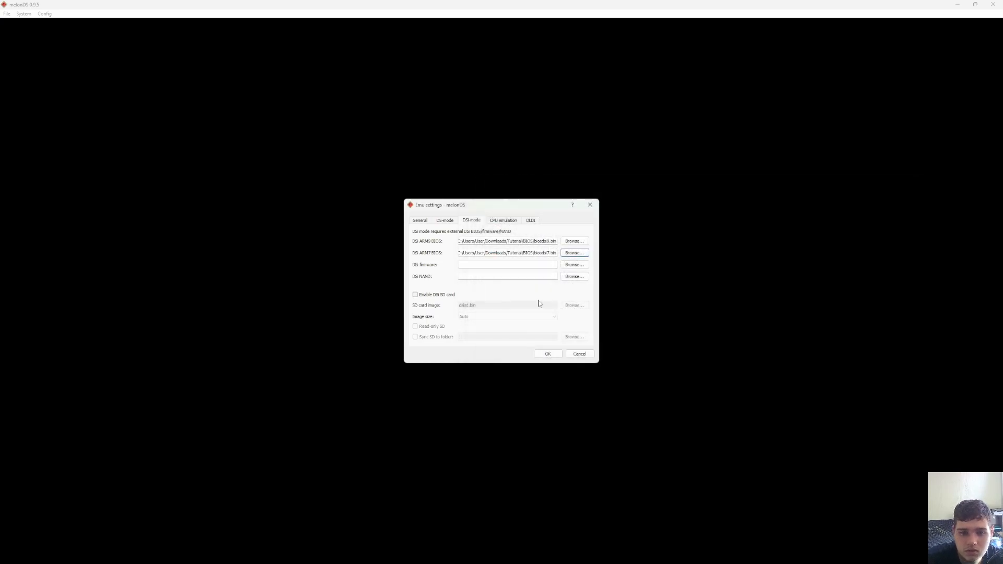
Assign dsifirmware.bin from the Tutorial BIOS folder as the DSi firmware.
{"action": "left_click", "coordinate": [574, 264]}
{"action": "left_click", "coordinate": [575, 247]}
{"action": "left_click", "coordinate": [871, 448]}
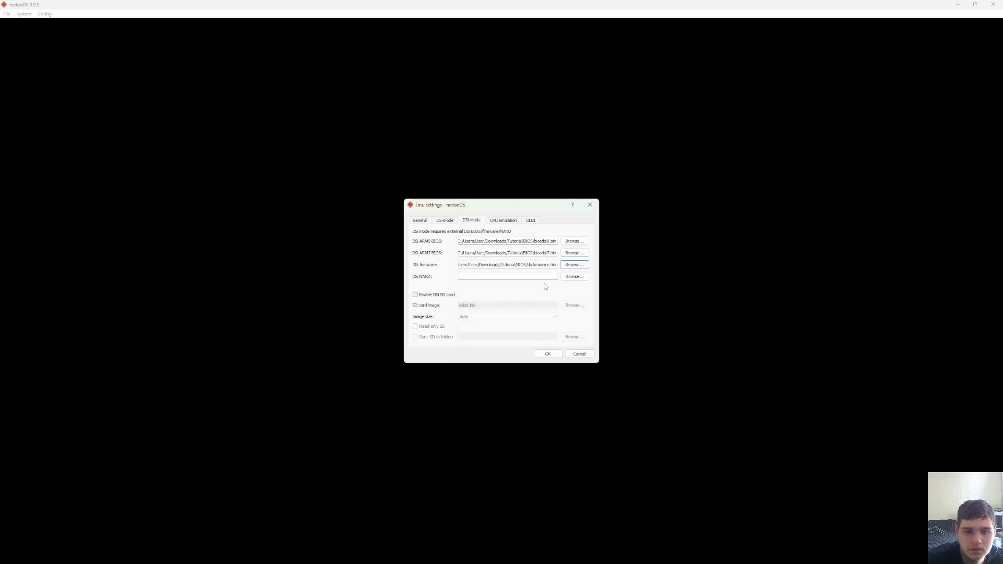
Assign dsinand.bin from the Tutorial BIOS folder as the DSi NAND and accept the emulator settings.
{"action": "left_click", "coordinate": [574, 276]}
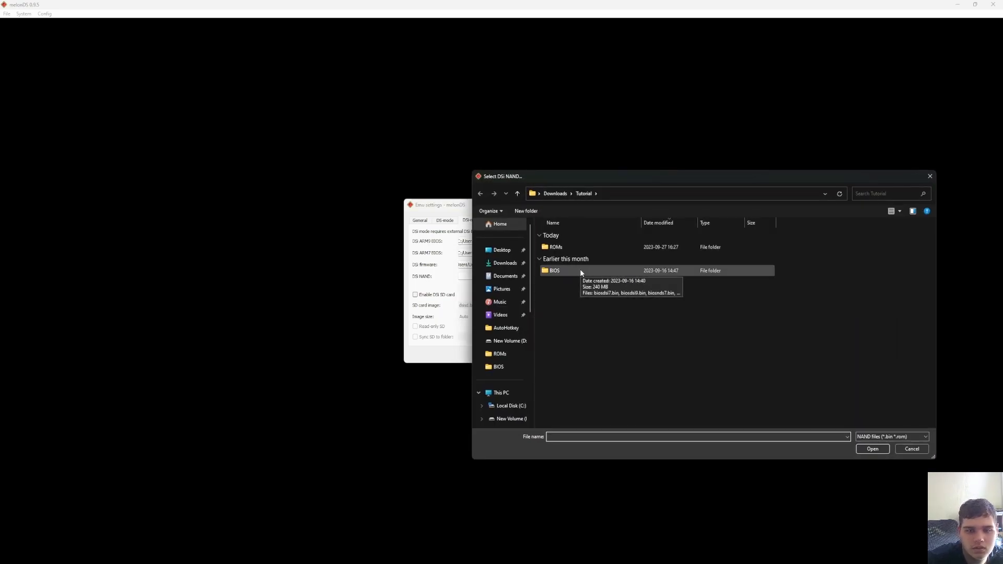
{"action": "double_click", "coordinate": [580, 271]}
{"action": "left_click", "coordinate": [577, 257]}
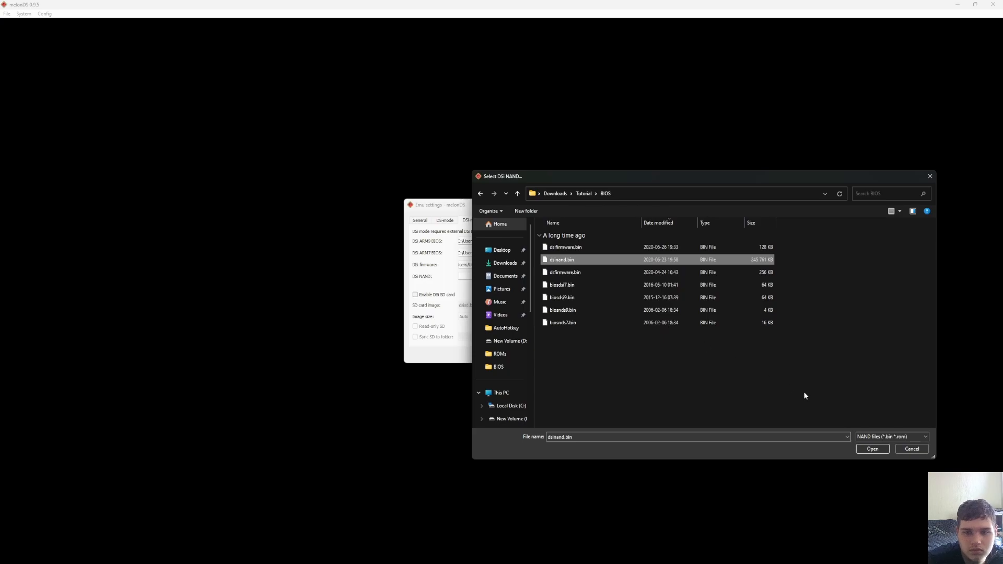
{"action": "left_click", "coordinate": [860, 447]}
{"action": "left_click", "coordinate": [531, 220]}
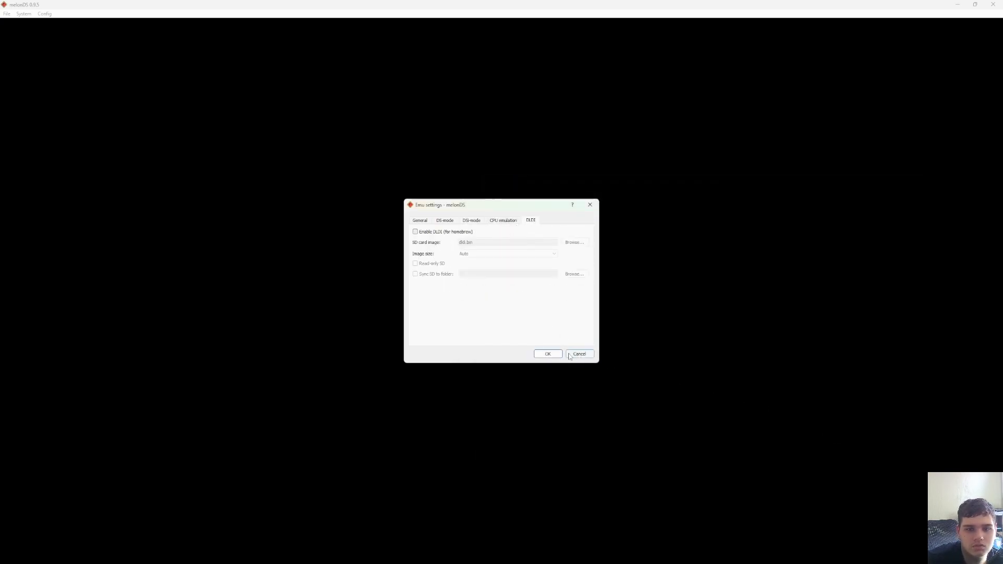
{"action": "left_click", "coordinate": [547, 354]}
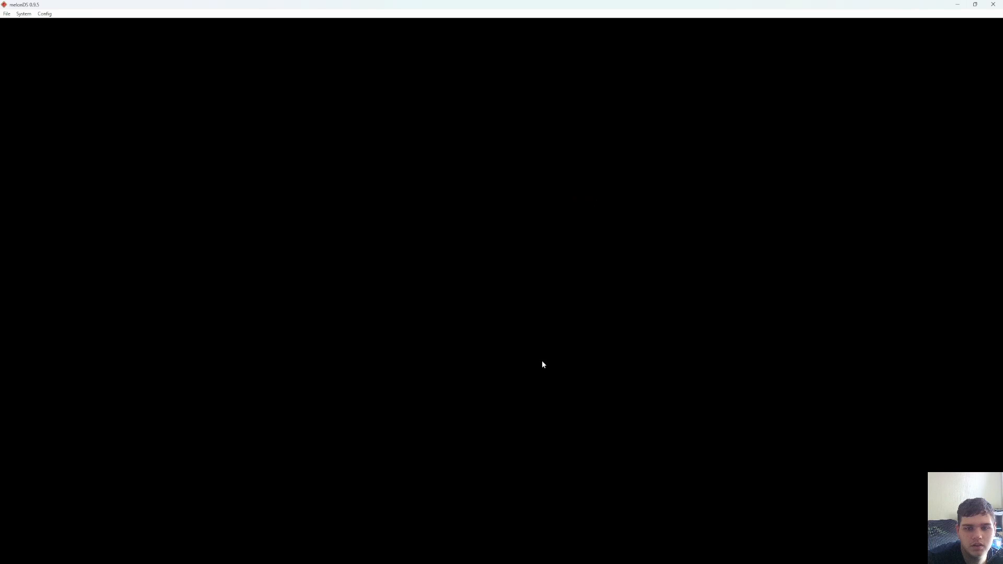
Boot the DS firmware using the assigned external BIOS and firmware files.
{"action": "left_click", "coordinate": [45, 13]}
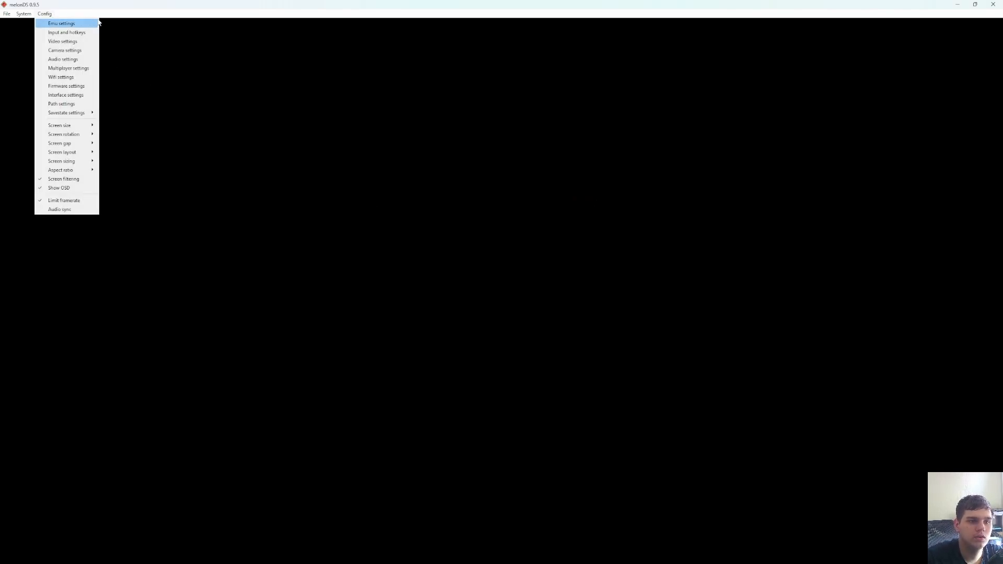
{"action": "left_click", "coordinate": [206, 27]}
{"action": "left_click", "coordinate": [3, 15]}
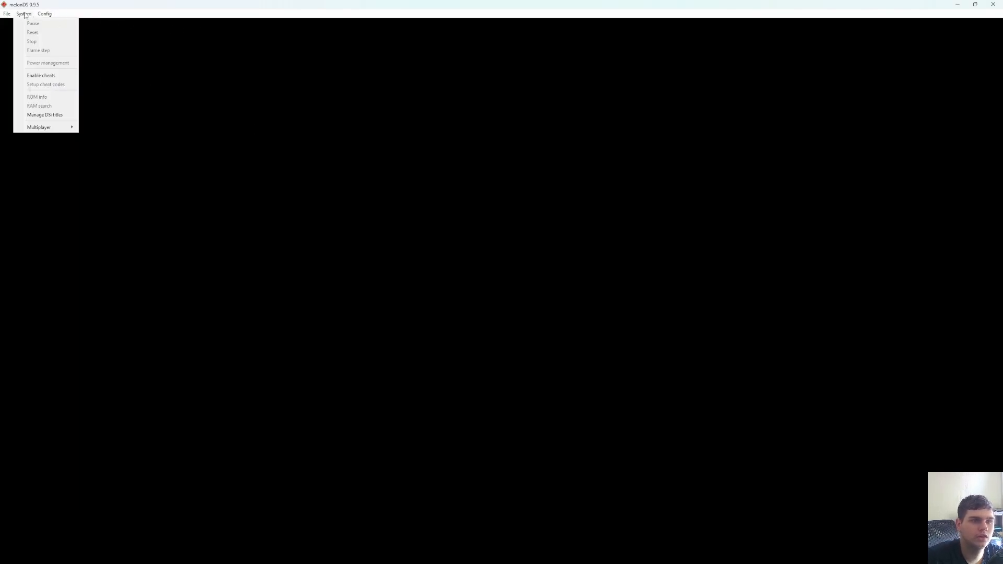
{"action": "left_click", "coordinate": [28, 41]}
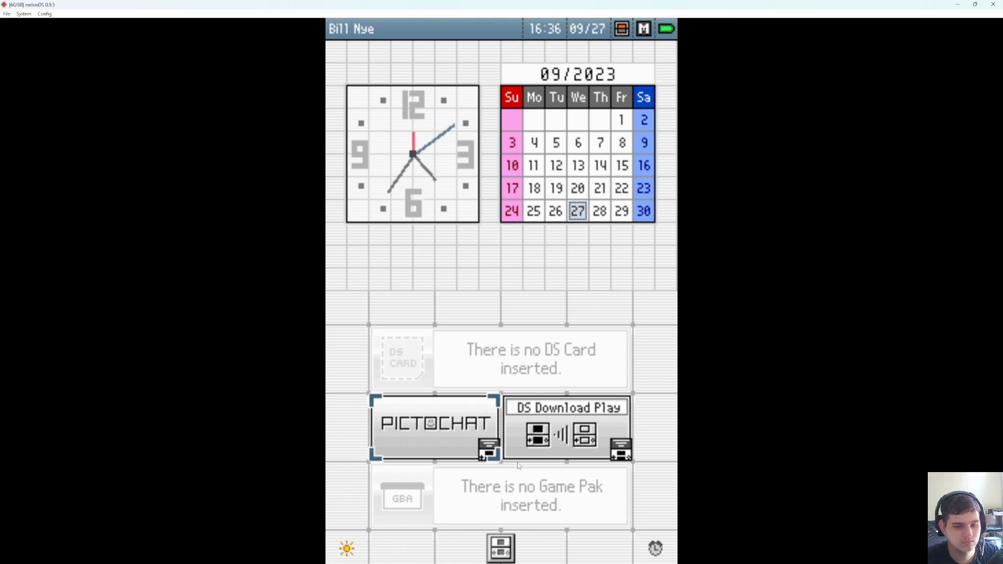
Switch the Windows sound output device to VoiceMeeter Input.
{"action": "key", "text": "super+a"}
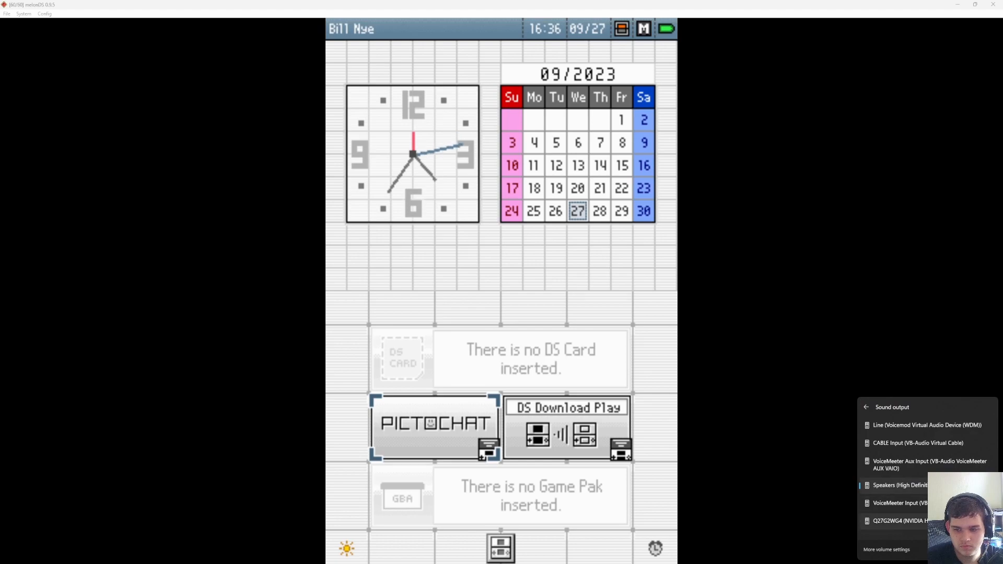
{"action": "left_click", "coordinate": [899, 503]}
{"action": "key", "text": "Escape"}
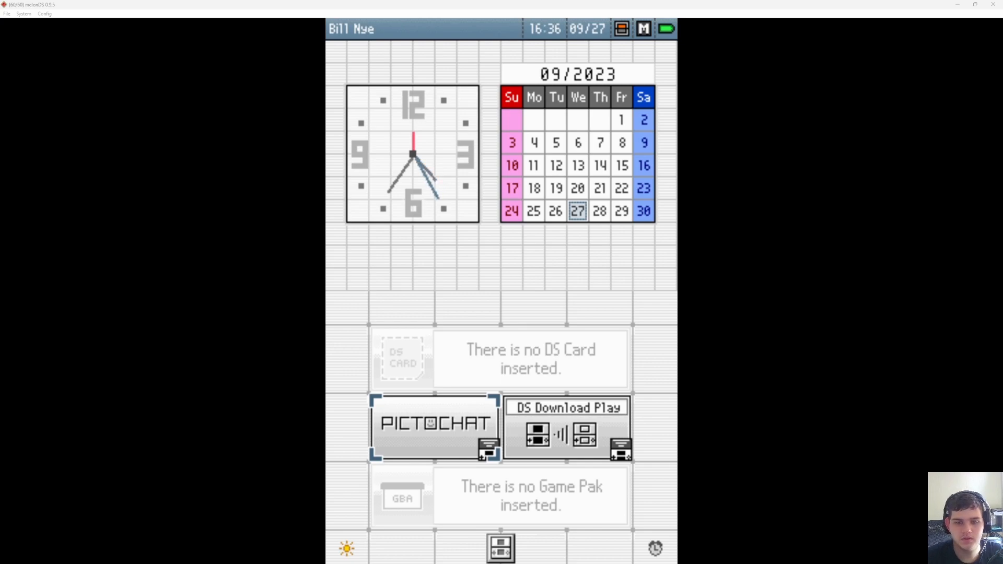
Start DS Download Play from the DS firmware menu, quit it and accept shutting down the system.
{"action": "left_click_drag", "start_coordinate": [553, 434], "coordinate": [553, 434]}
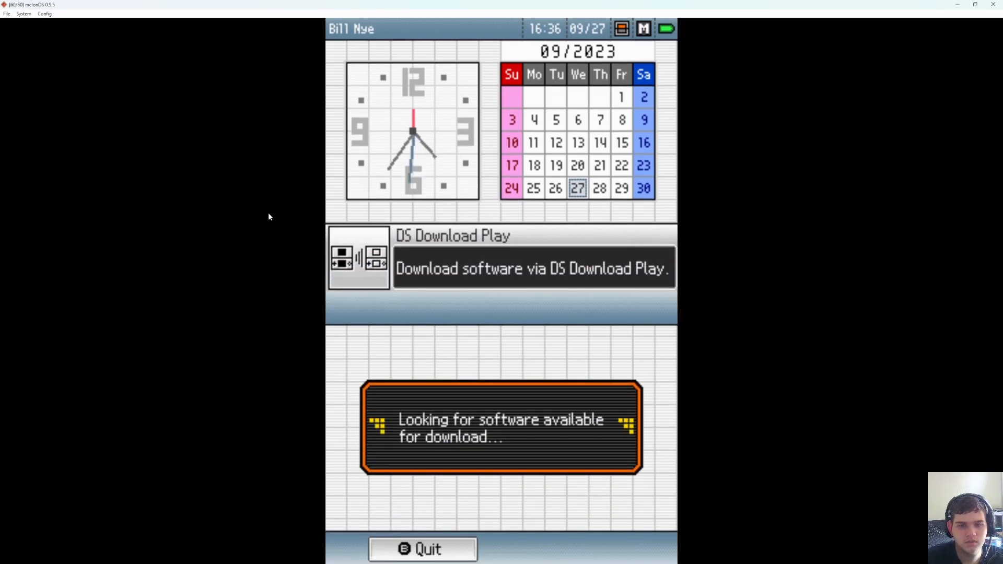
{"action": "left_click", "coordinate": [422, 549]}
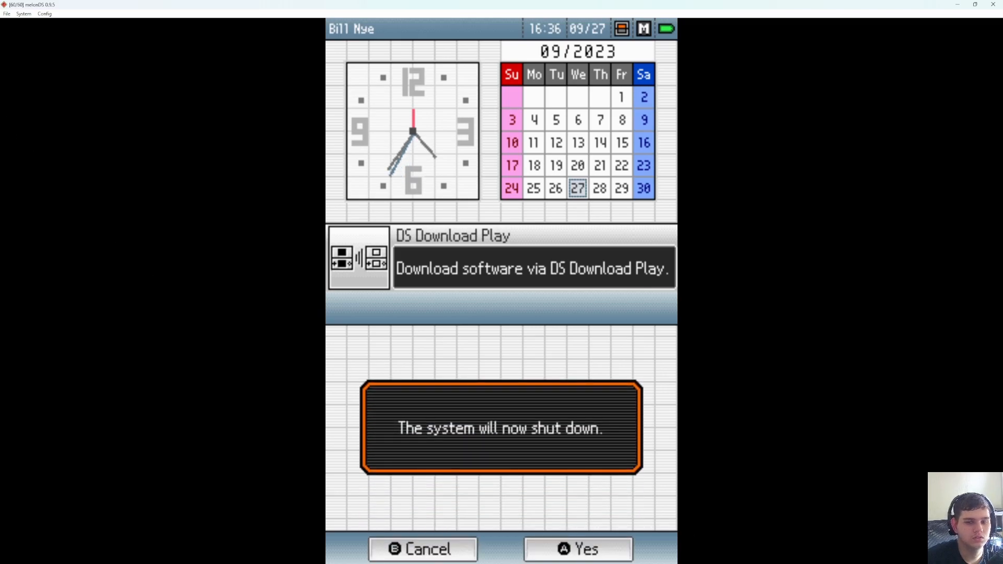
{"action": "left_click", "coordinate": [559, 551]}
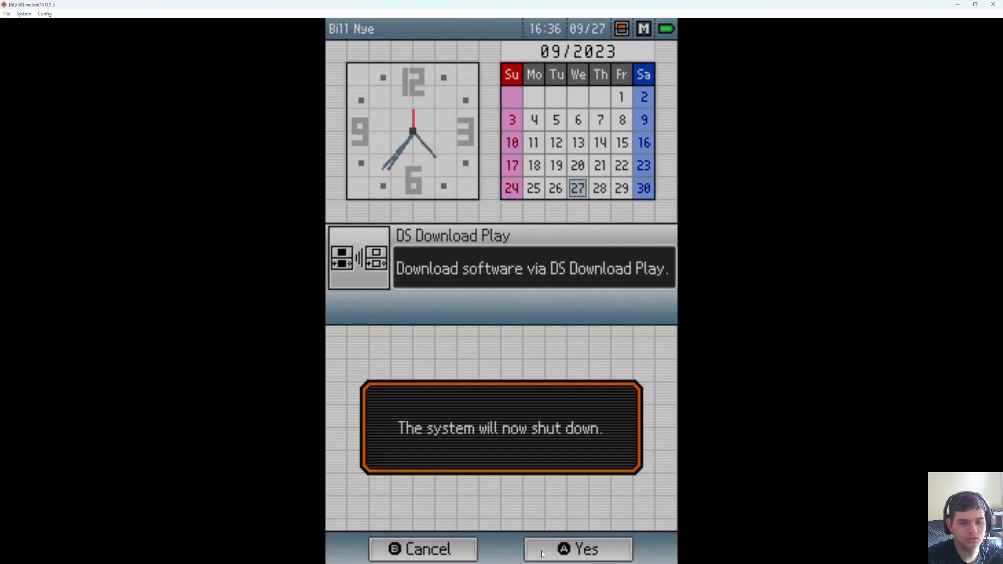
Open the joystick mappings for the DS keypad and map L to Trigger 5 and R to Trigger 6.
{"action": "left_click", "coordinate": [42, 16]}
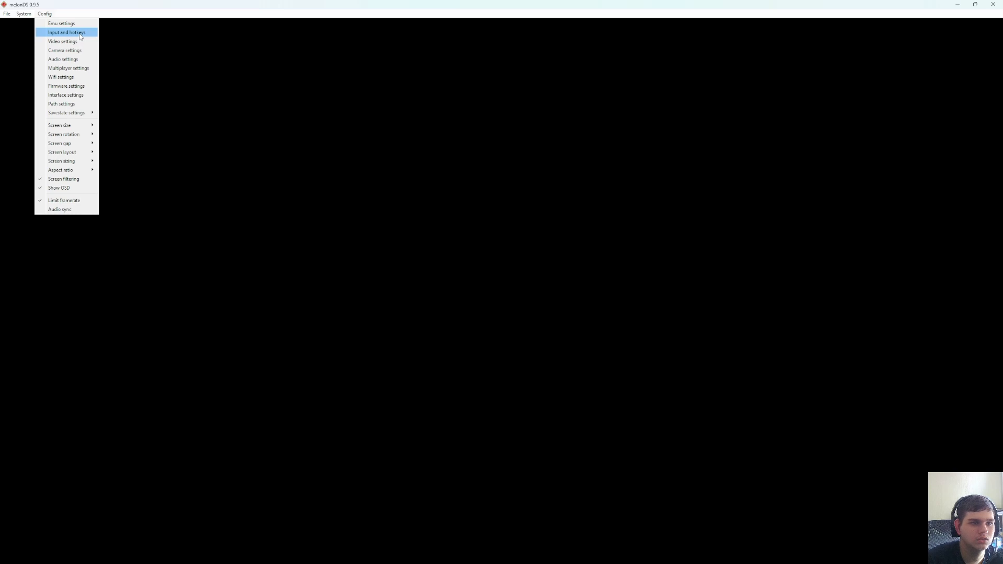
{"action": "left_click", "coordinate": [80, 34]}
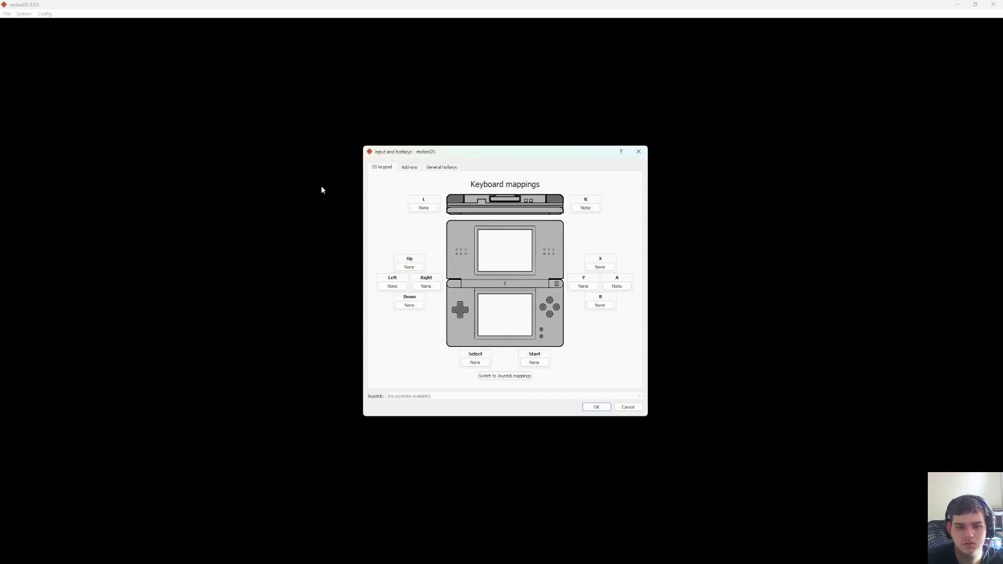
{"action": "left_click", "coordinate": [502, 379]}
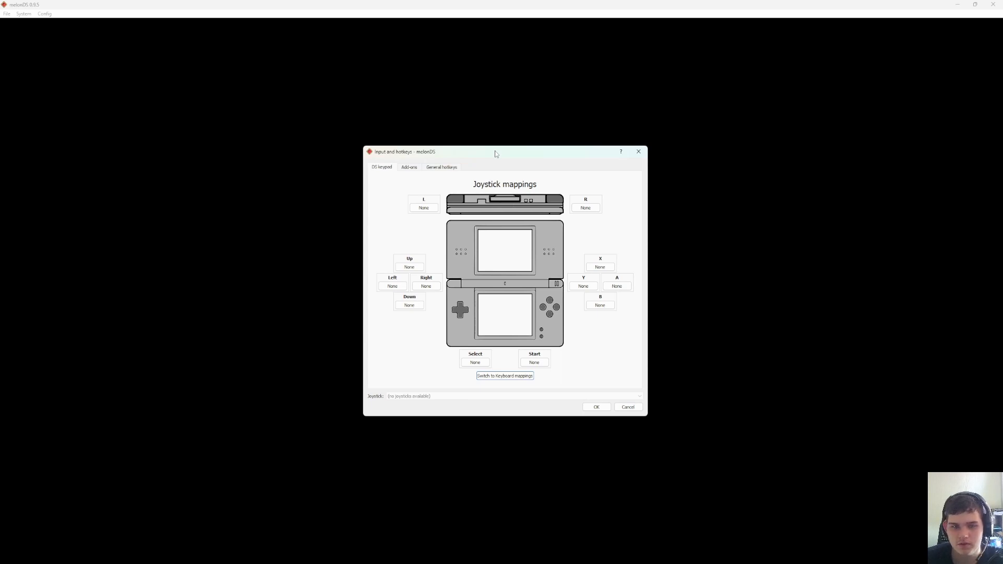
{"action": "left_click", "coordinate": [431, 207]}
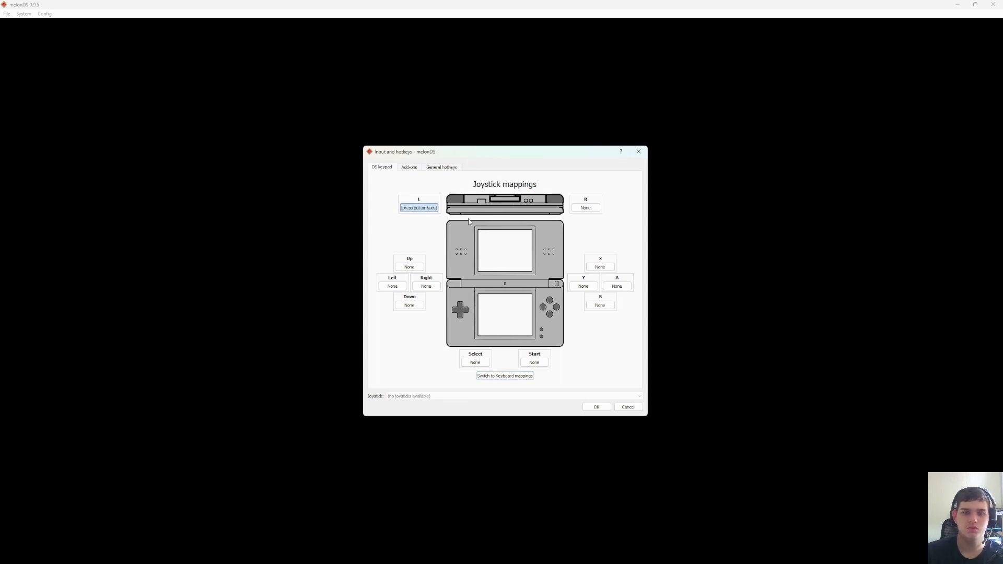
{"action": "left_click", "coordinate": [592, 210]}
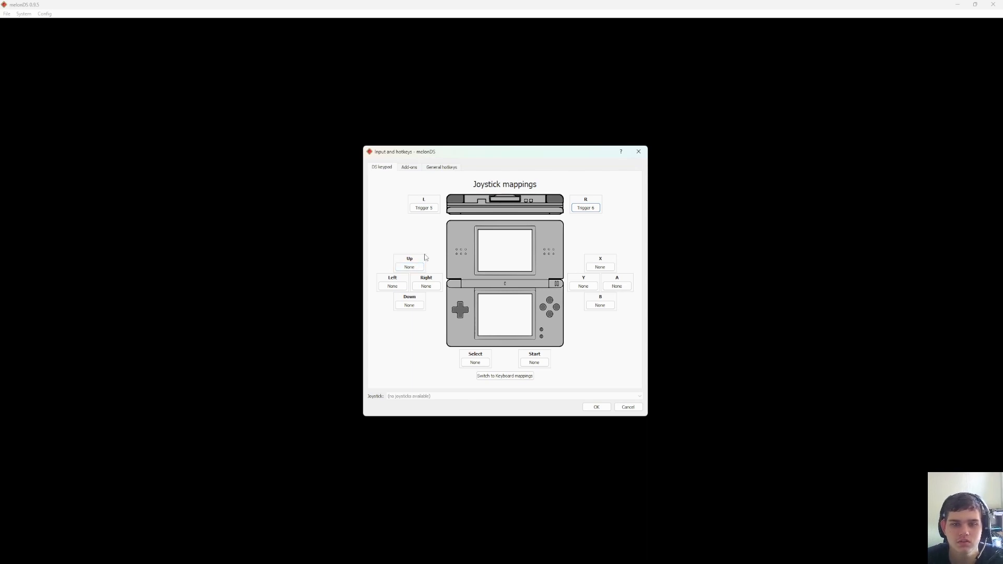
Map the joystick's Hat 1 up, down, left and right to the matching DS directional buttons.
{"action": "left_click", "coordinate": [414, 267]}
{"action": "left_click", "coordinate": [413, 306]}
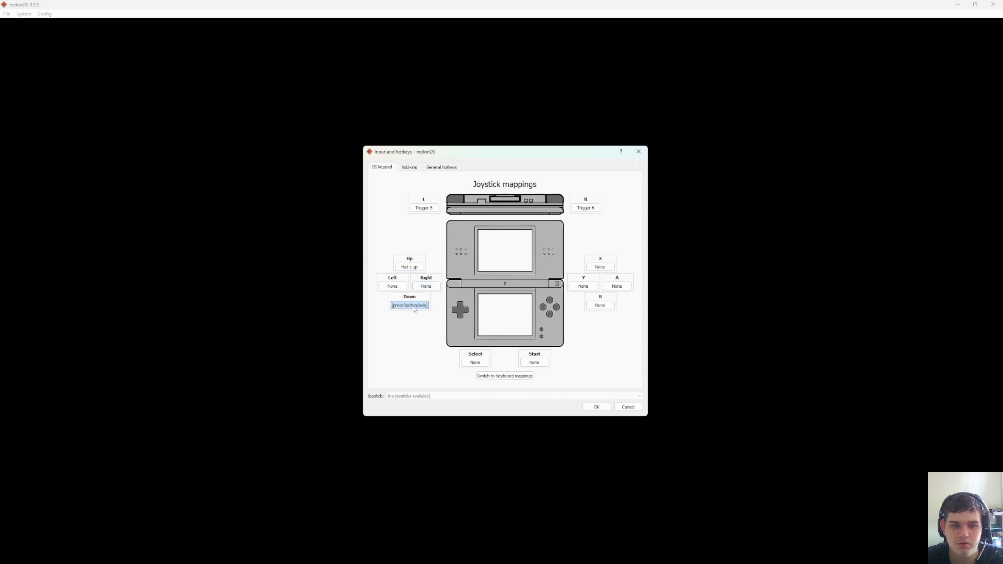
{"action": "left_click", "coordinate": [395, 287]}
{"action": "left_click", "coordinate": [417, 288]}
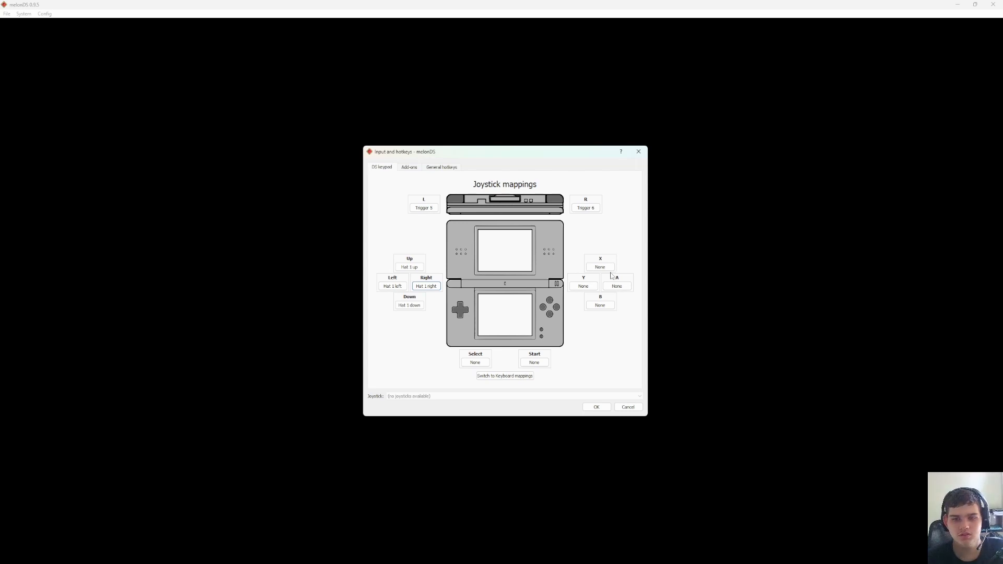
Map the joystick for the DS keypad: X to Button 3, Y to Button 4, A to Button 1, B to Button 2, Start to Button 8, Select to Button 7.
{"action": "left_click", "coordinate": [601, 267]}
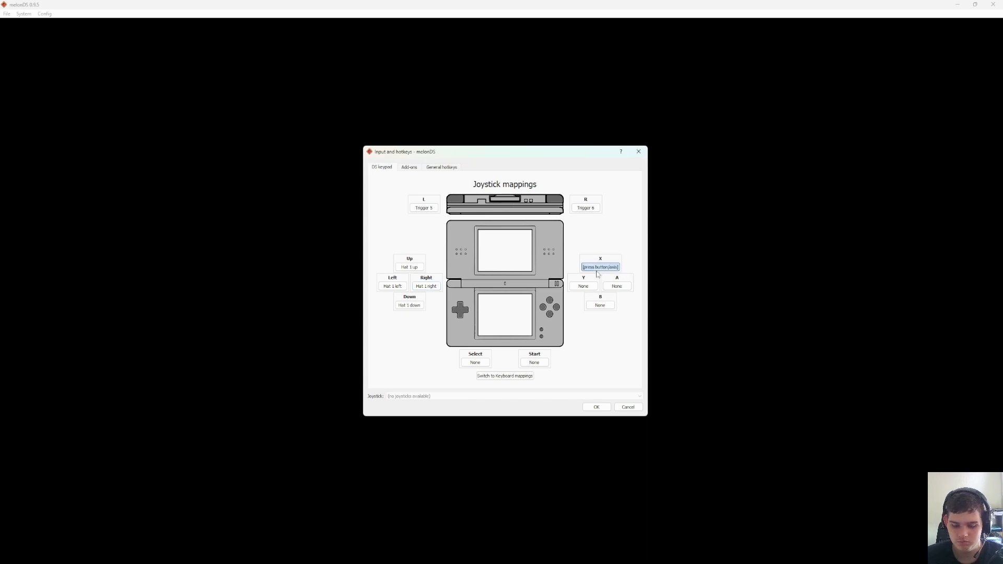
{"action": "left_click", "coordinate": [590, 288]}
{"action": "left_click", "coordinate": [617, 287]}
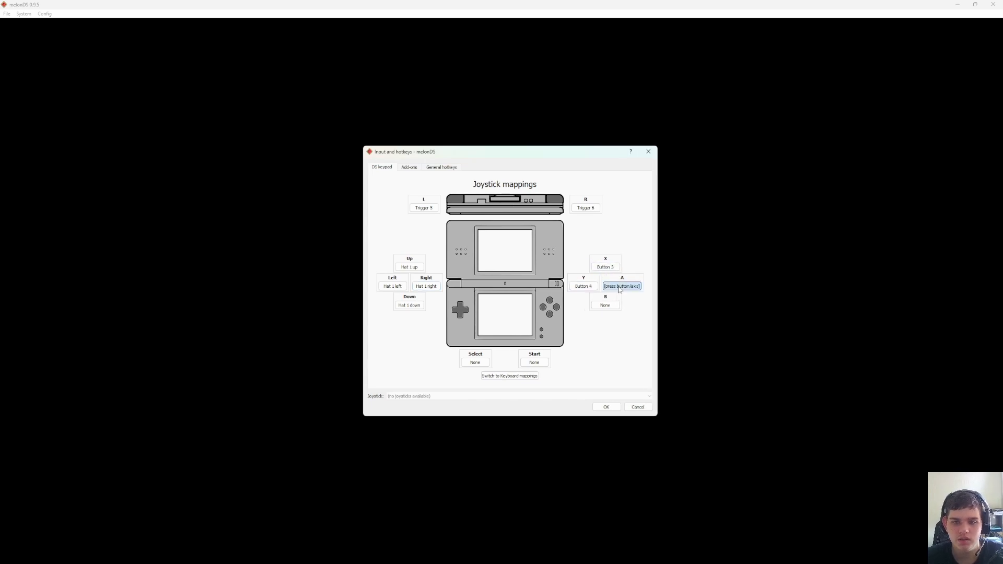
{"action": "left_click", "coordinate": [605, 305]}
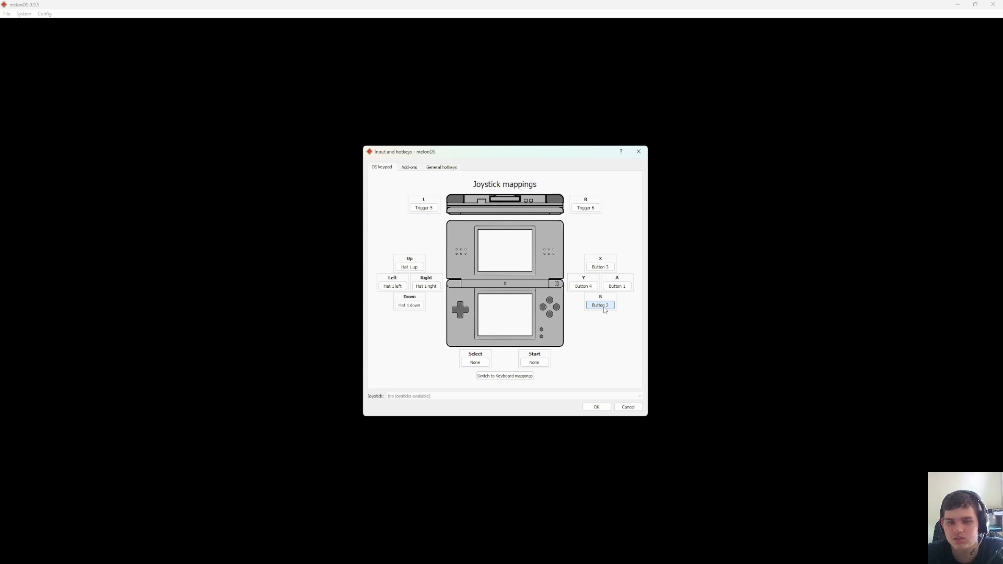
{"action": "left_click", "coordinate": [536, 362]}
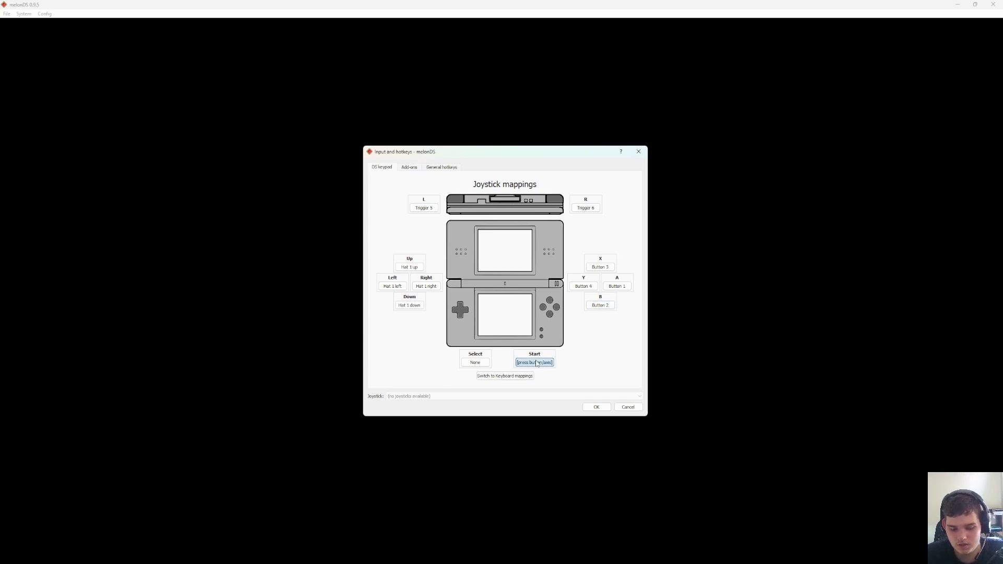
{"action": "left_click", "coordinate": [474, 365]}
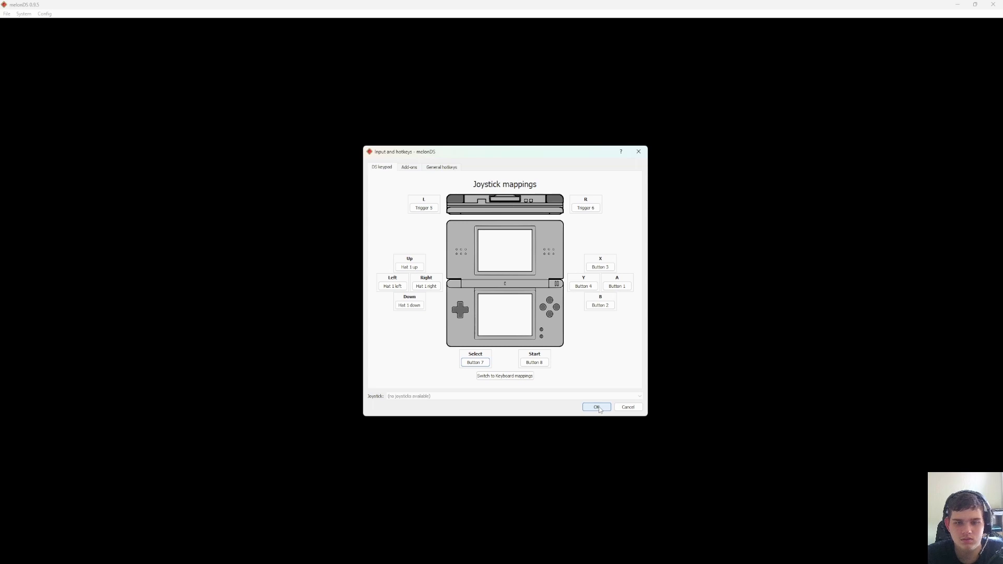
In the general hotkeys, map Fast forward to the / key and joystick Button 5, and Pause/resume to joystick Button 6.
{"action": "left_click", "coordinate": [409, 168]}
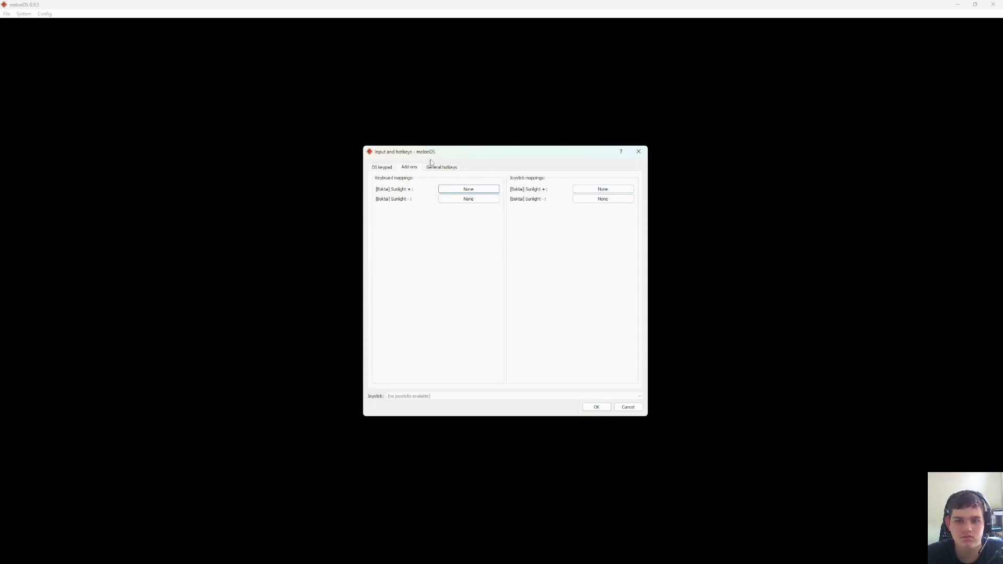
{"action": "left_click", "coordinate": [444, 169]}
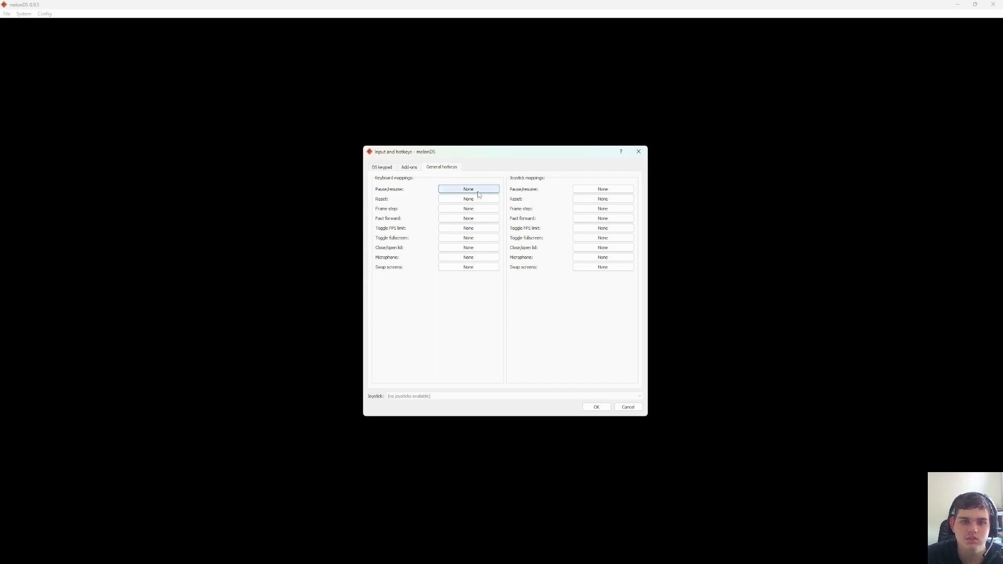
{"action": "left_click", "coordinate": [486, 221]}
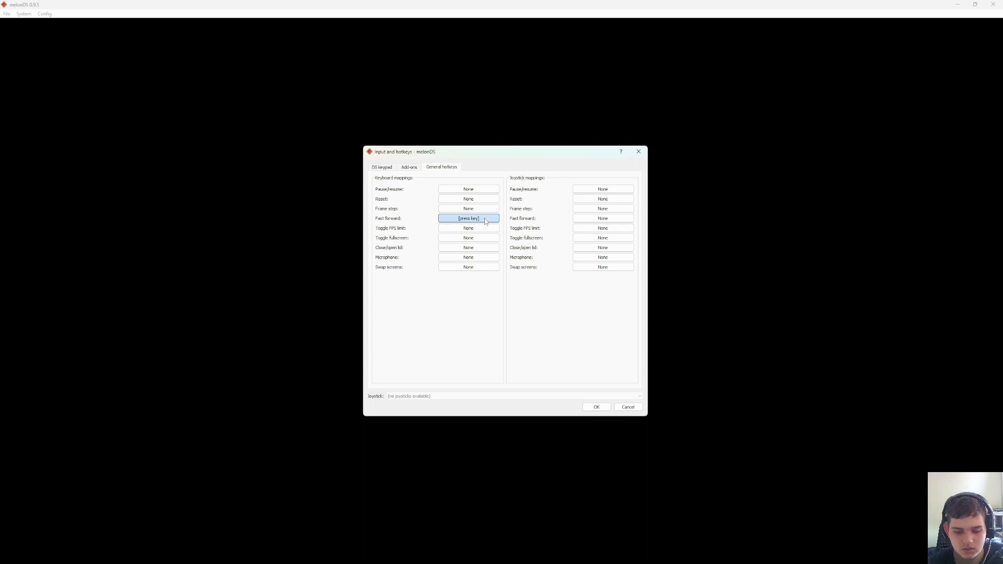
{"action": "key", "text": "slash"}
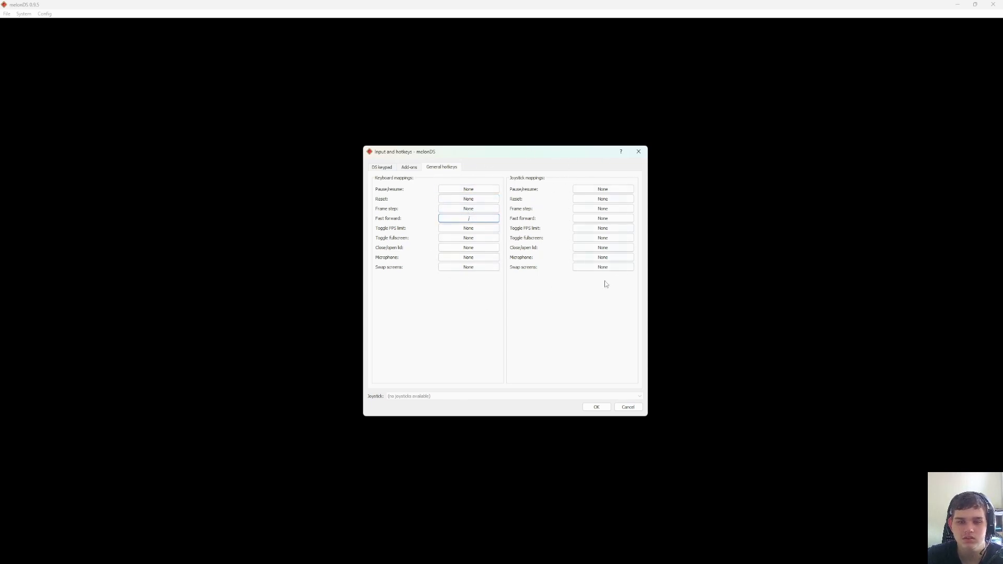
{"action": "left_click", "coordinate": [595, 218]}
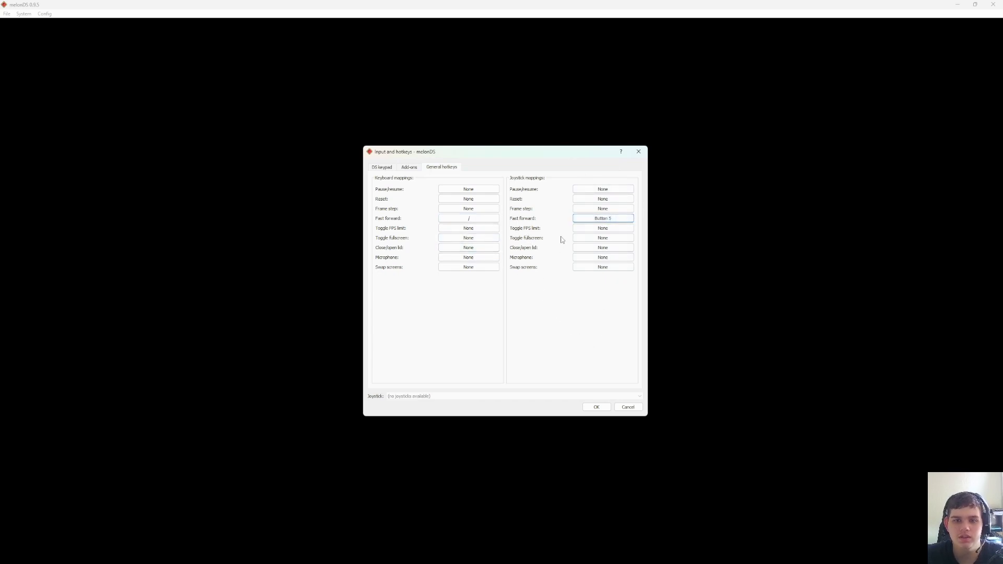
{"action": "left_click", "coordinate": [603, 189]}
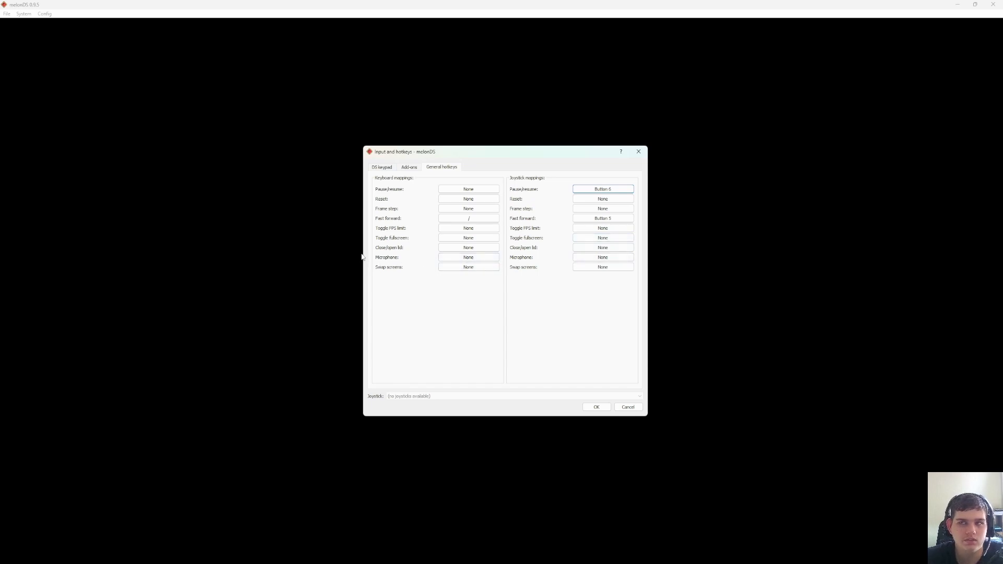
Map the Swap screens hotkey to joystick Button 10 and accept the input and hotkey settings.
{"action": "left_click", "coordinate": [472, 267]}
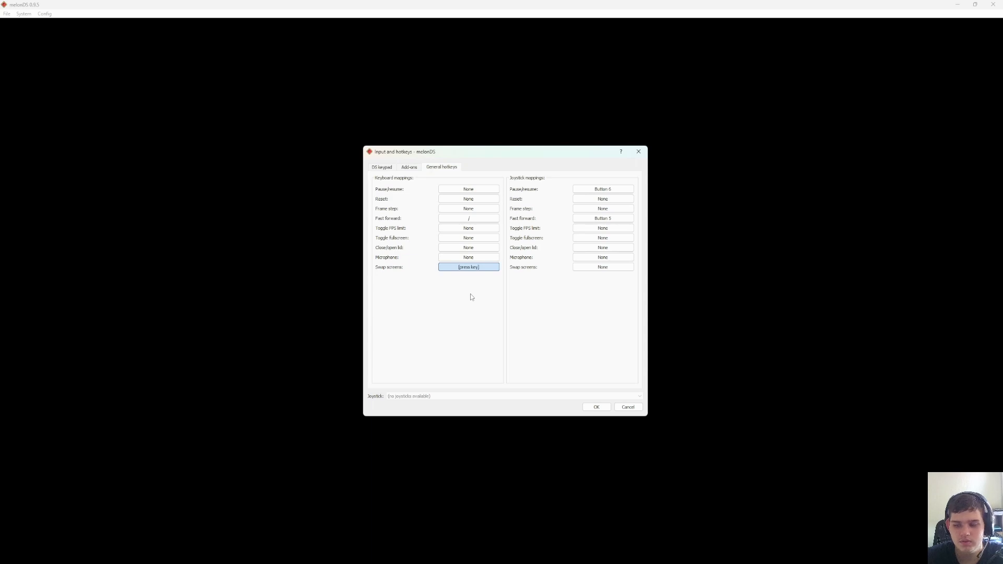
{"action": "left_click", "coordinate": [603, 268]}
{"action": "left_click", "coordinate": [598, 268]}
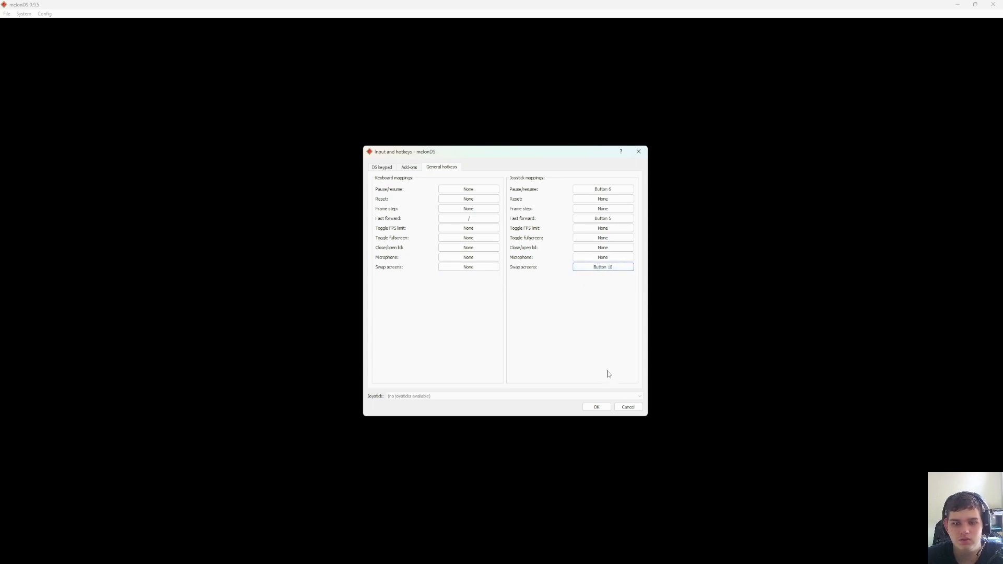
{"action": "left_click", "coordinate": [590, 408]}
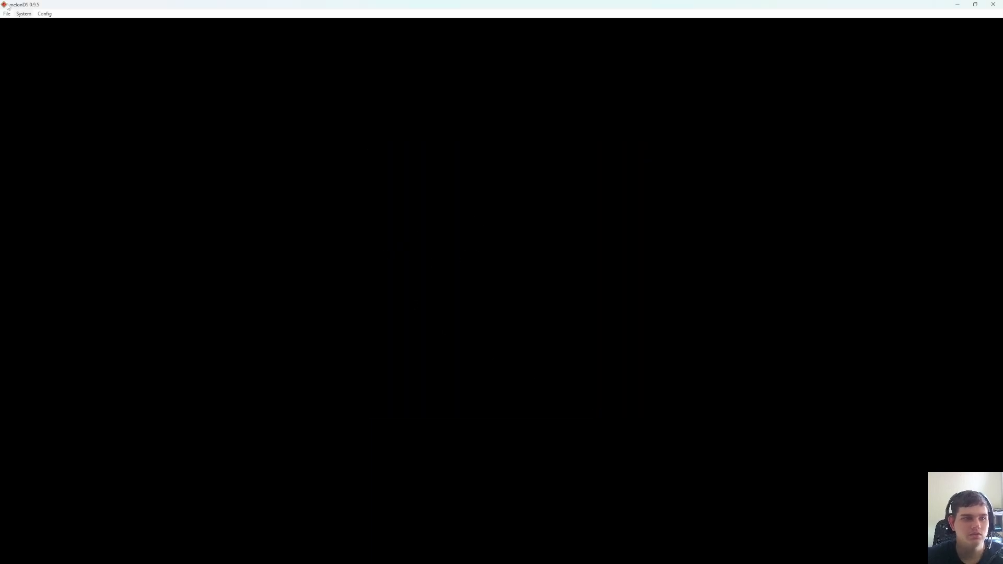
Set the 3D renderer to OpenGL with an internal resolution of 4x native (1024x768) and accept the video settings.
{"action": "left_click", "coordinate": [44, 14]}
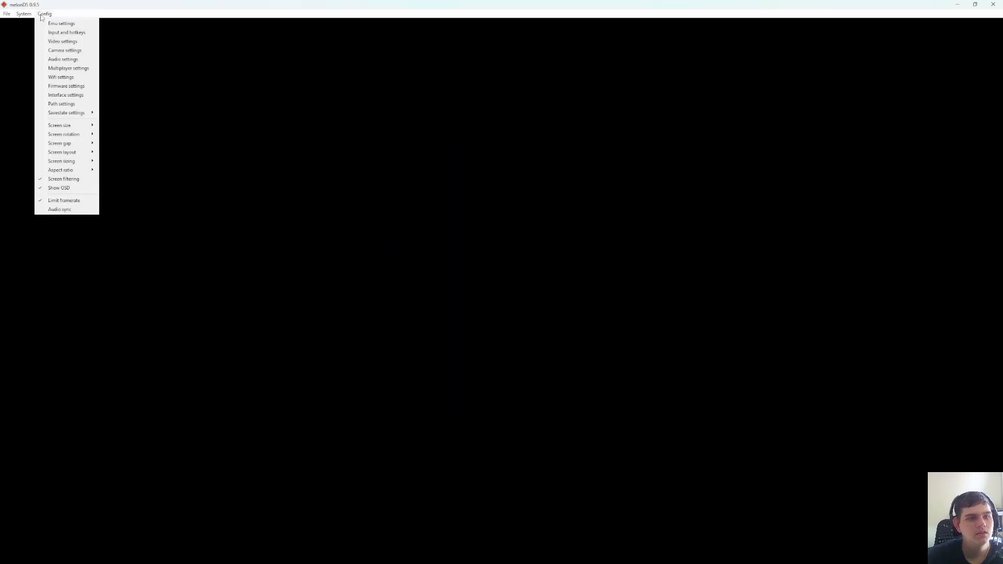
{"action": "left_click", "coordinate": [82, 44]}
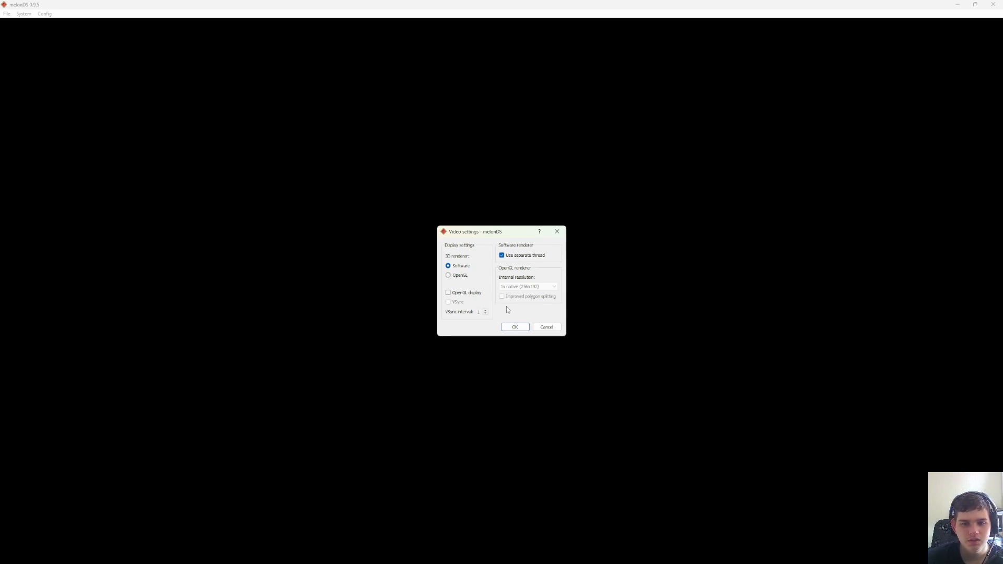
{"action": "left_click", "coordinate": [449, 275]}
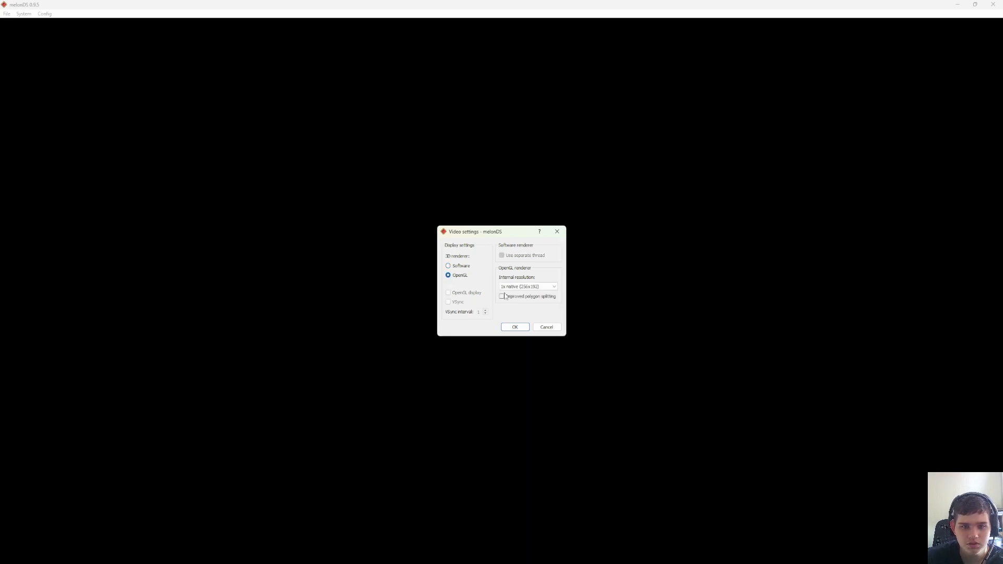
{"action": "left_click", "coordinate": [527, 286]}
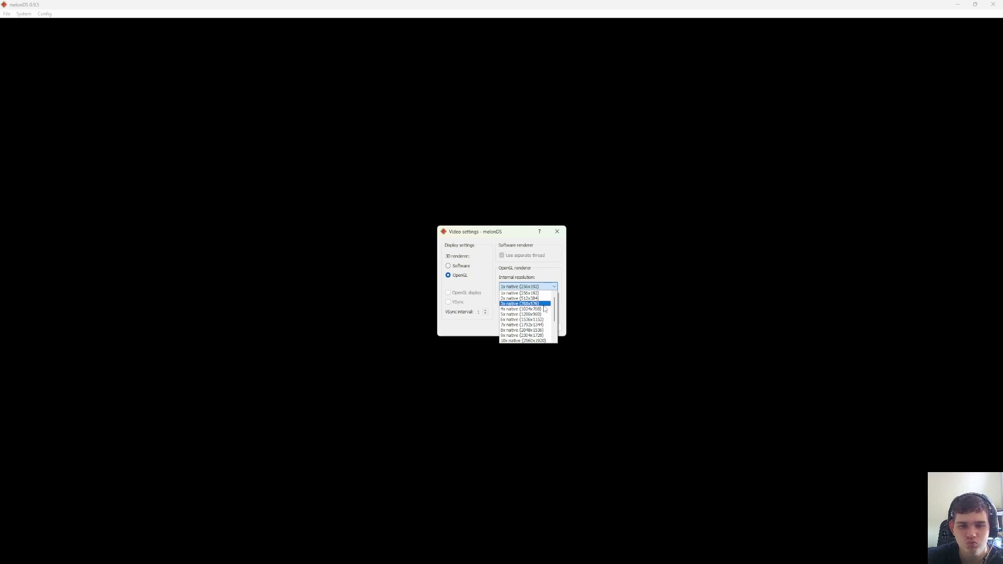
{"action": "left_click", "coordinate": [545, 309]}
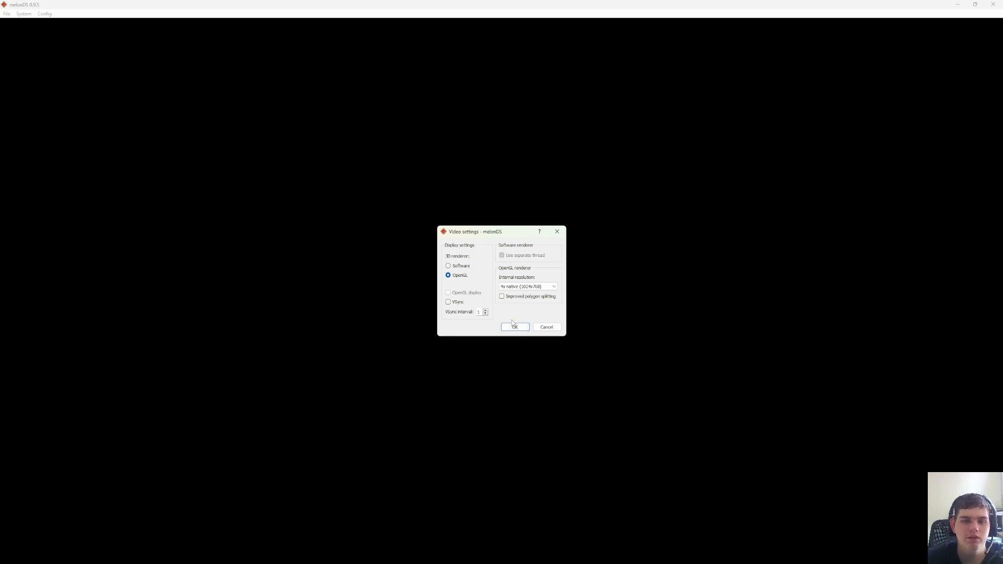
{"action": "left_click", "coordinate": [527, 328]}
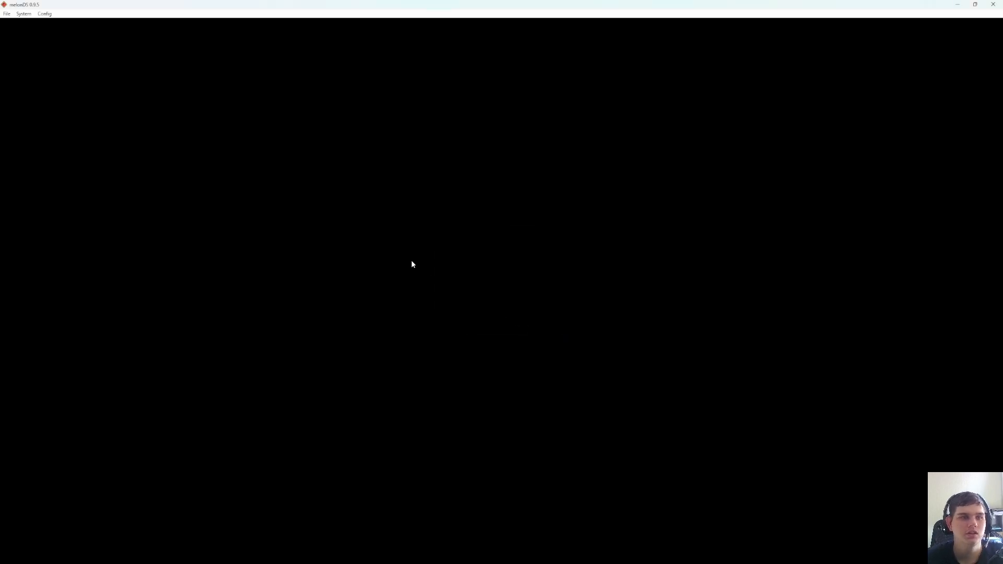
Create a folder named Saves in the Tutorial folder and set it as the save files path.
{"action": "left_click", "coordinate": [45, 14]}
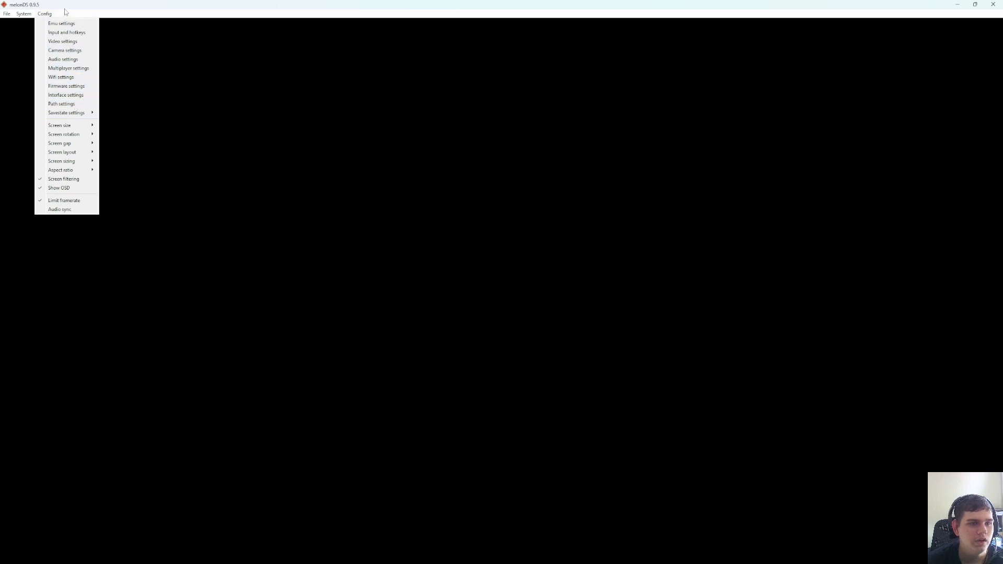
{"action": "left_click", "coordinate": [74, 105]}
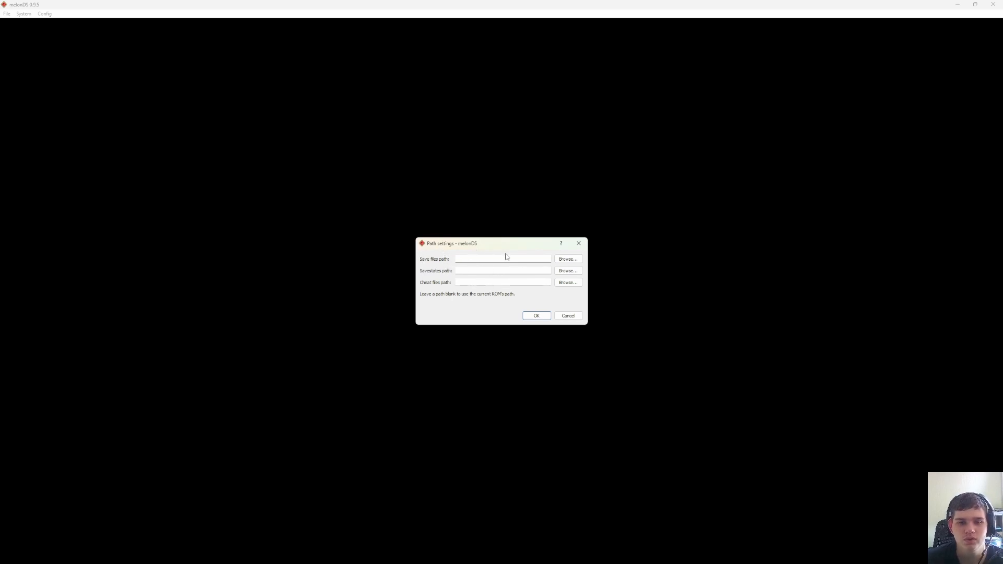
{"action": "left_click", "coordinate": [573, 260]}
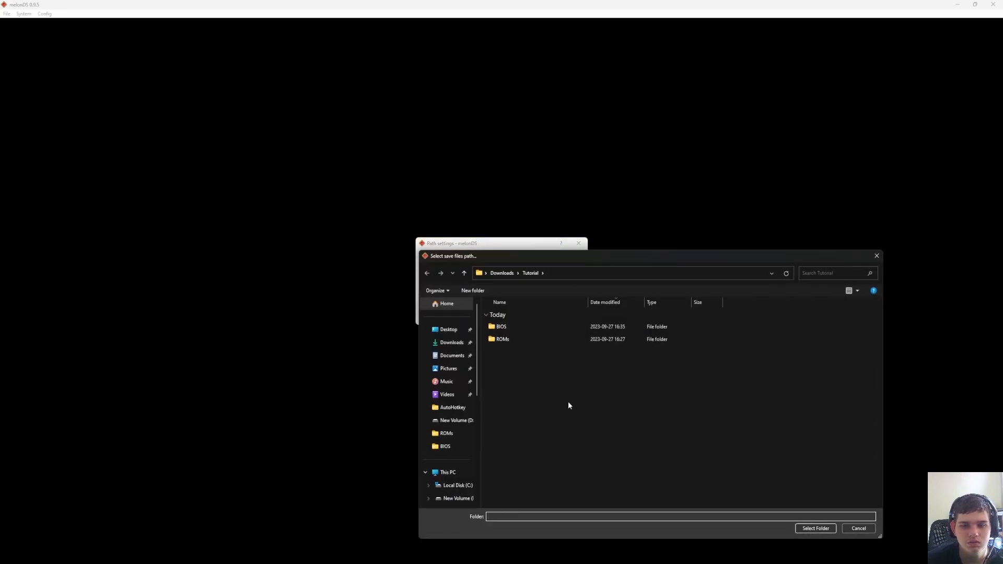
{"action": "right_click", "coordinate": [520, 369]}
{"action": "mouse_move", "coordinate": [569, 455]}
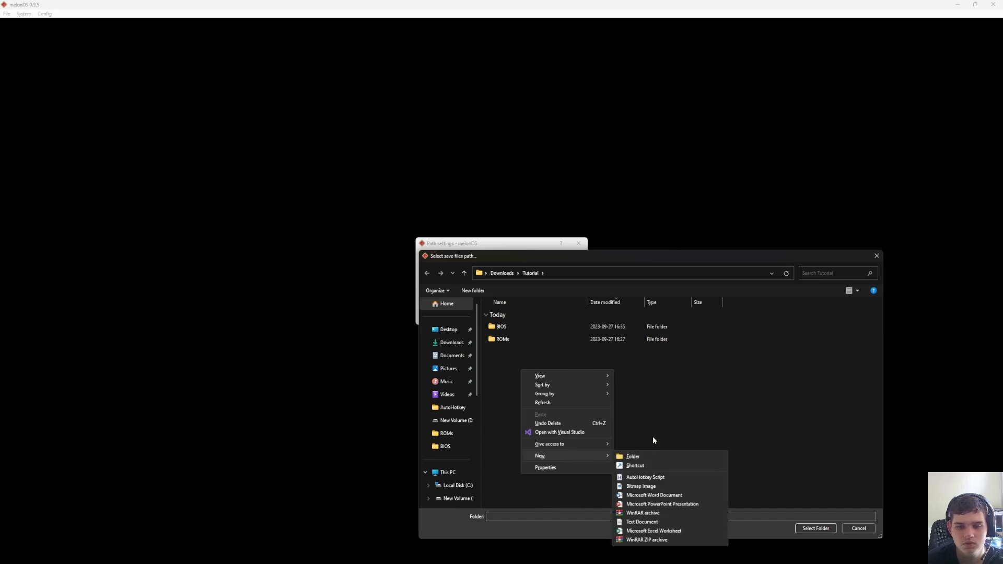
{"action": "left_click", "coordinate": [646, 456]}
{"action": "type", "text": "Saves"}
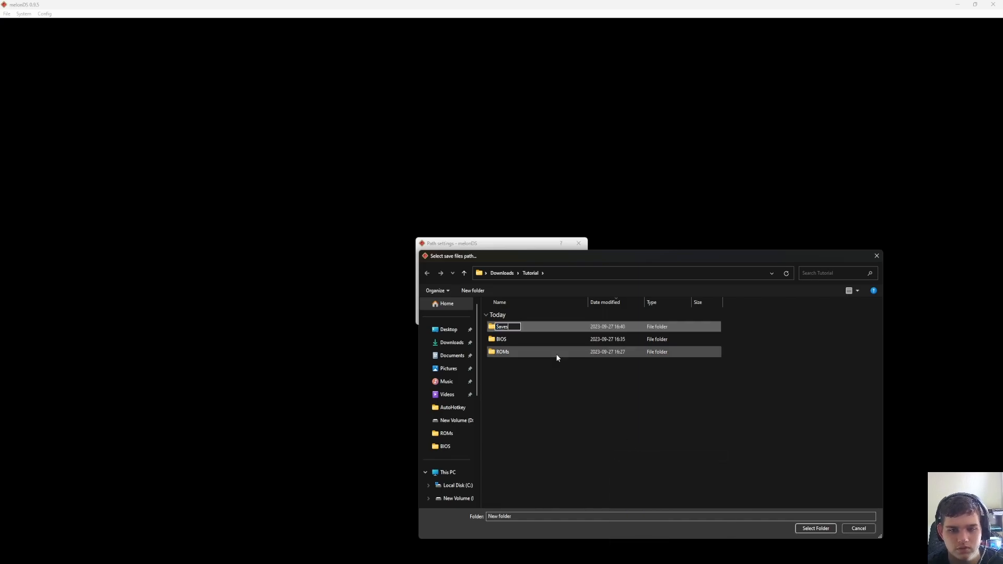
{"action": "key", "text": "Return"}
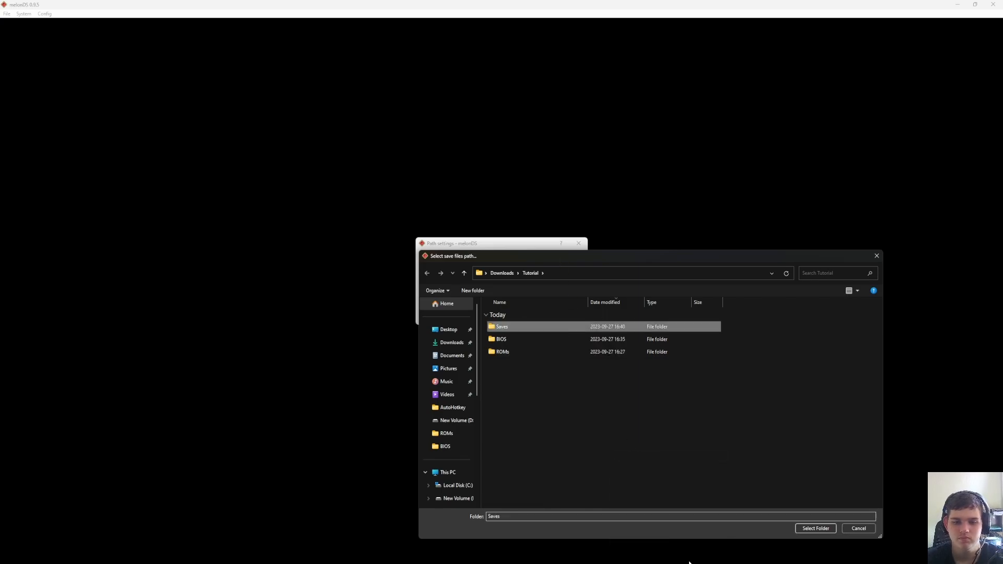
{"action": "left_click", "coordinate": [807, 528]}
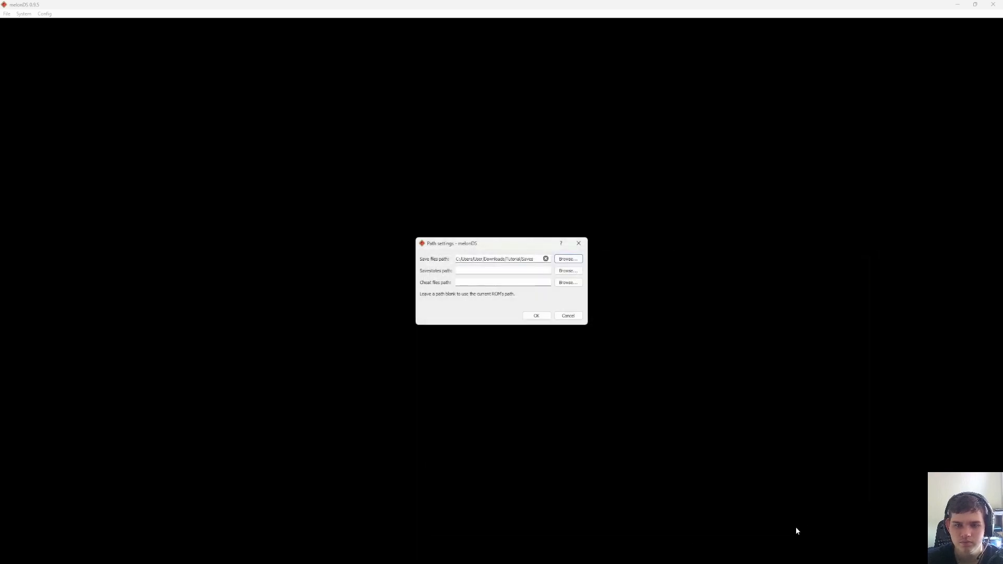
Create a folder named SaveStates in the Tutorial folder, set it as the savestates path and accept the path settings.
{"action": "left_click", "coordinate": [568, 271]}
{"action": "right_click", "coordinate": [582, 427]}
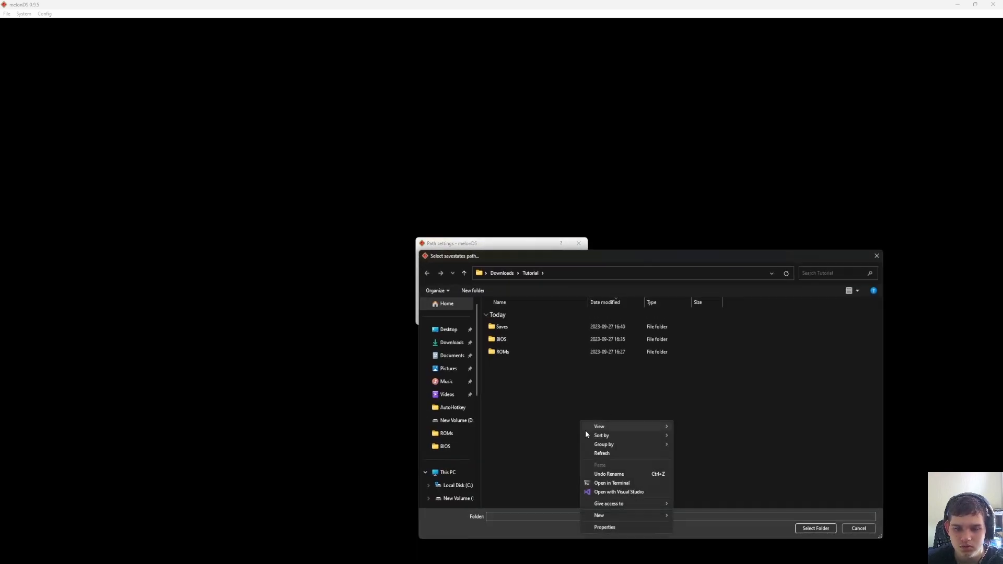
{"action": "mouse_move", "coordinate": [634, 515]}
{"action": "left_click", "coordinate": [709, 428]}
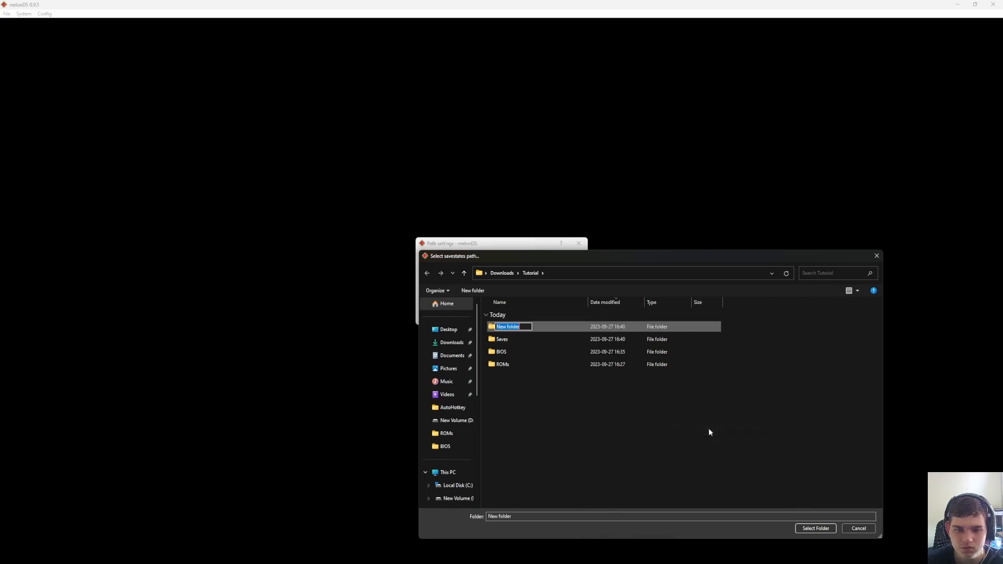
{"action": "type", "text": "Sa"}
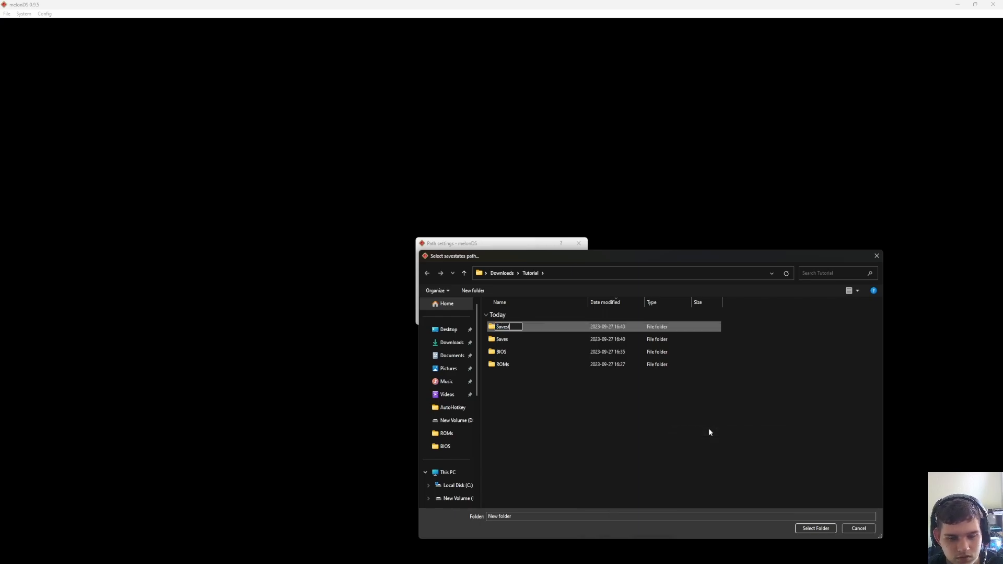
{"action": "type", "text": "veStates"}
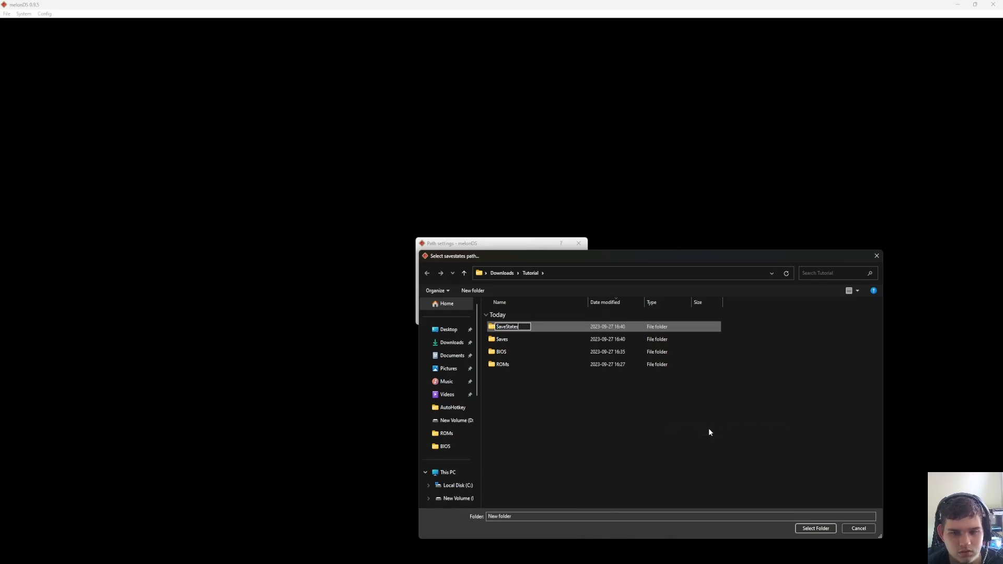
{"action": "key", "text": "Return"}
{"action": "left_click", "coordinate": [813, 529]}
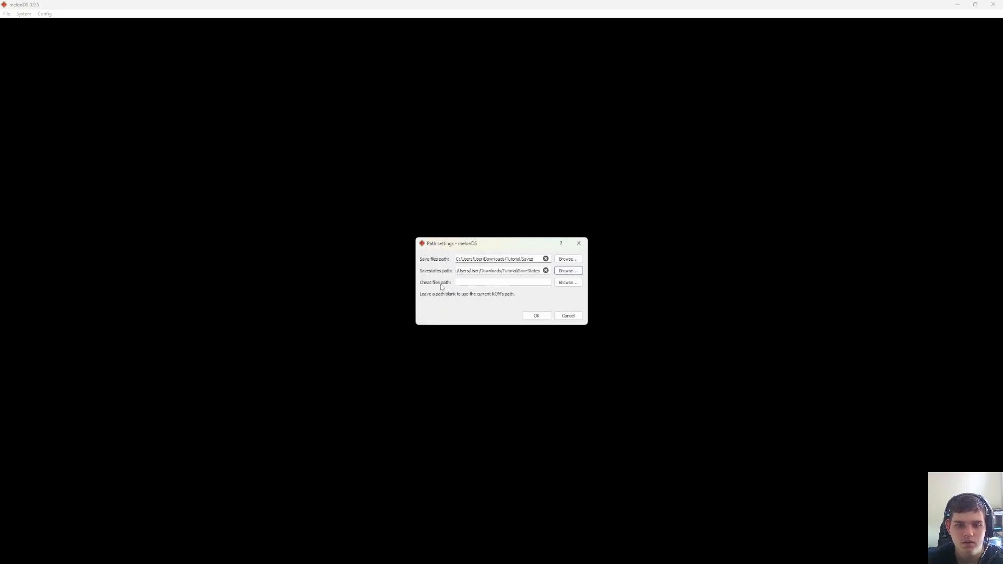
{"action": "left_click", "coordinate": [529, 315]}
{"action": "left_click", "coordinate": [45, 15]}
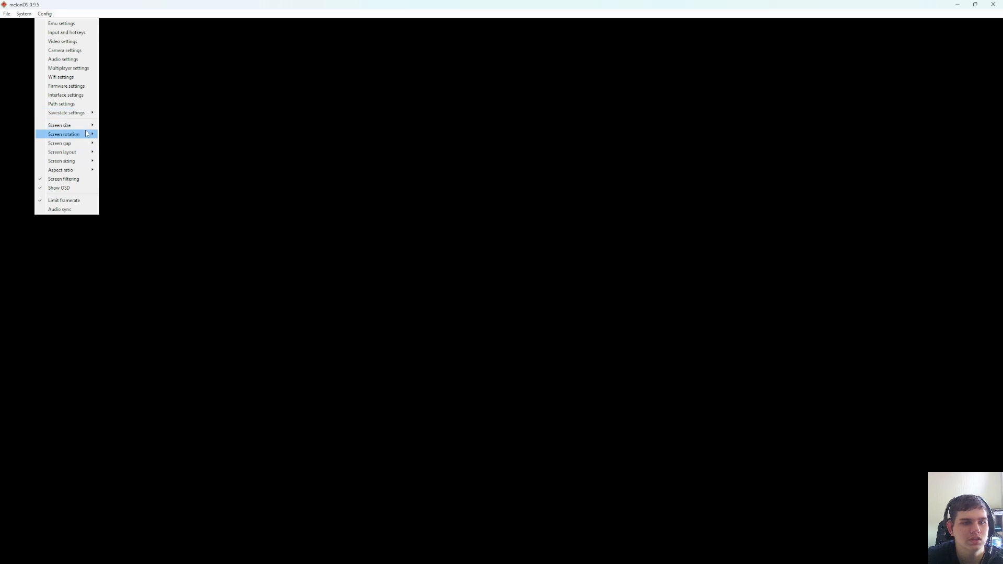
{"action": "mouse_move", "coordinate": [79, 125]}
{"action": "left_click", "coordinate": [224, 116]}
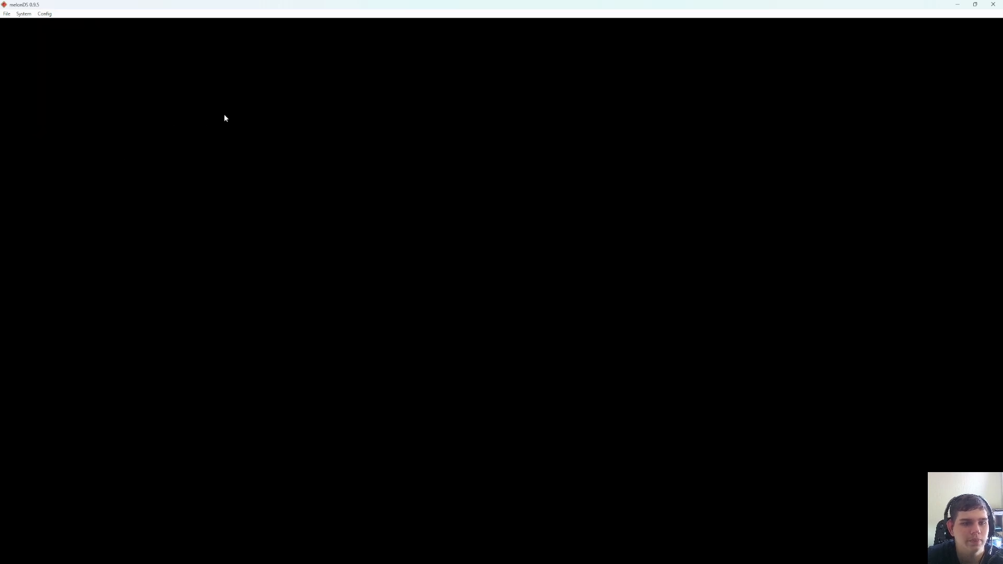
{"action": "left_click", "coordinate": [28, 16]}
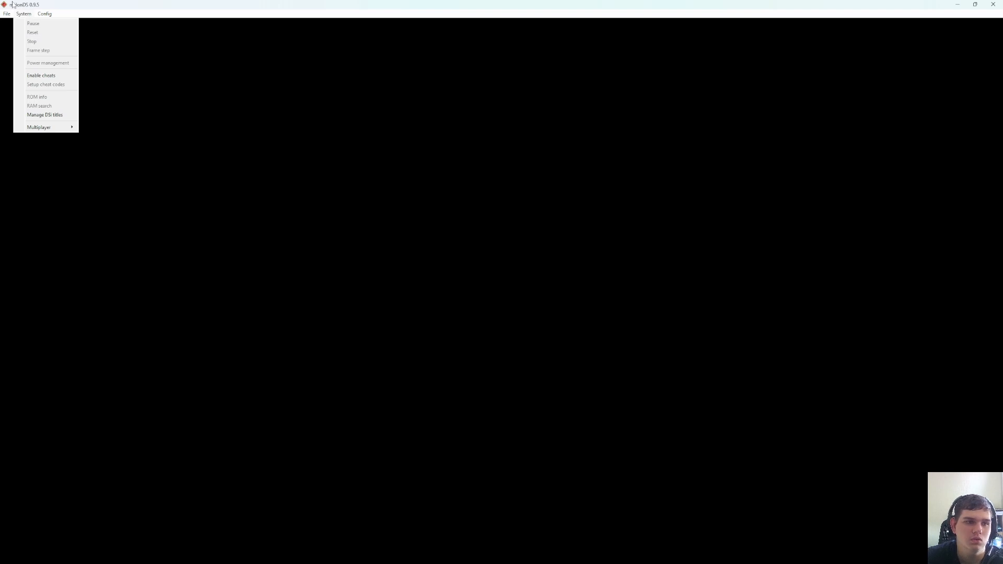
Load Hoshigami - Ruining Blue Earth - Remix (USA).nds from the Tutorial folder's ROMs subfolder and start it from the DS menu.
{"action": "mouse_move", "coordinate": [7, 15]}
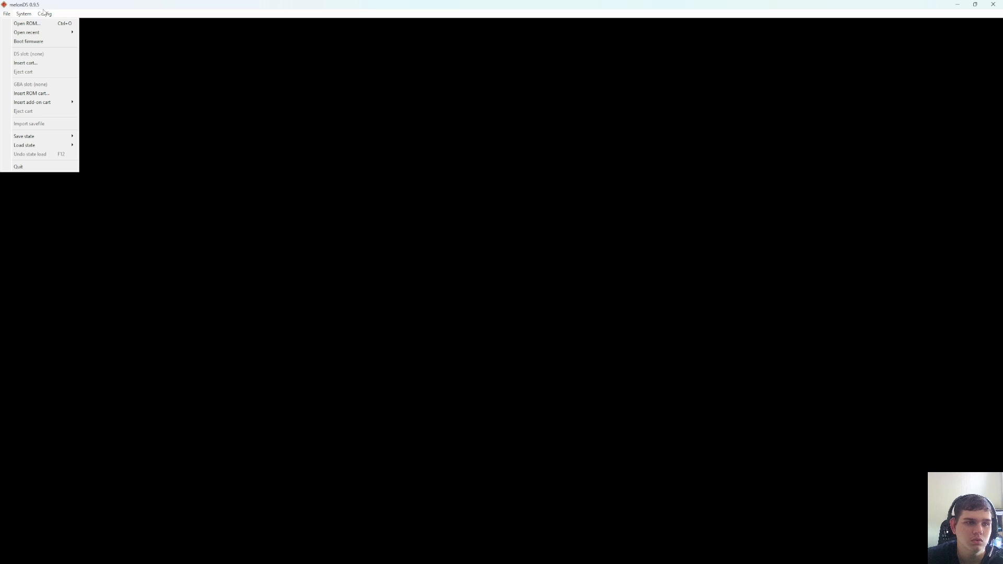
{"action": "left_click", "coordinate": [21, 24]}
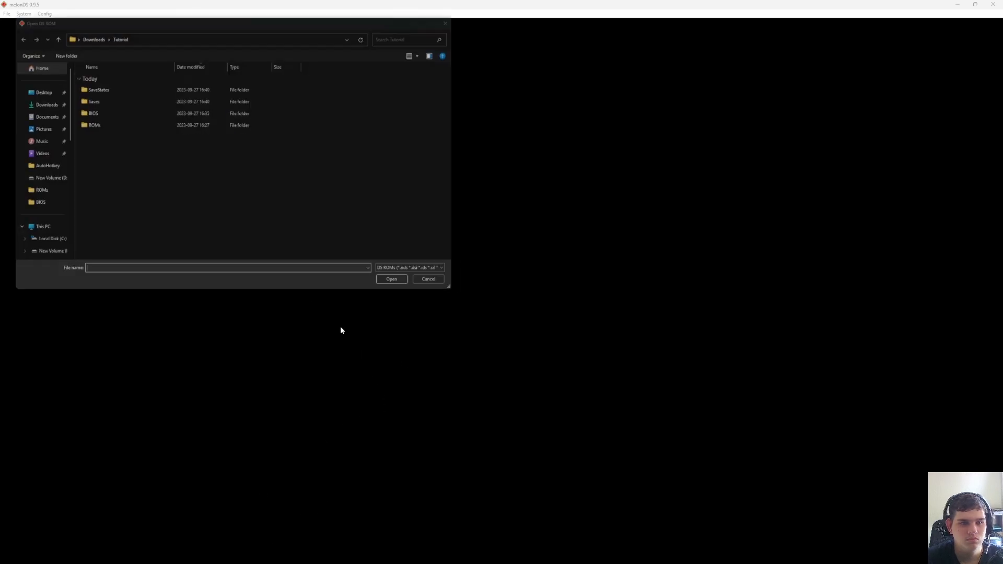
{"action": "left_click_drag", "start_coordinate": [182, 21], "coordinate": [363, 70]}
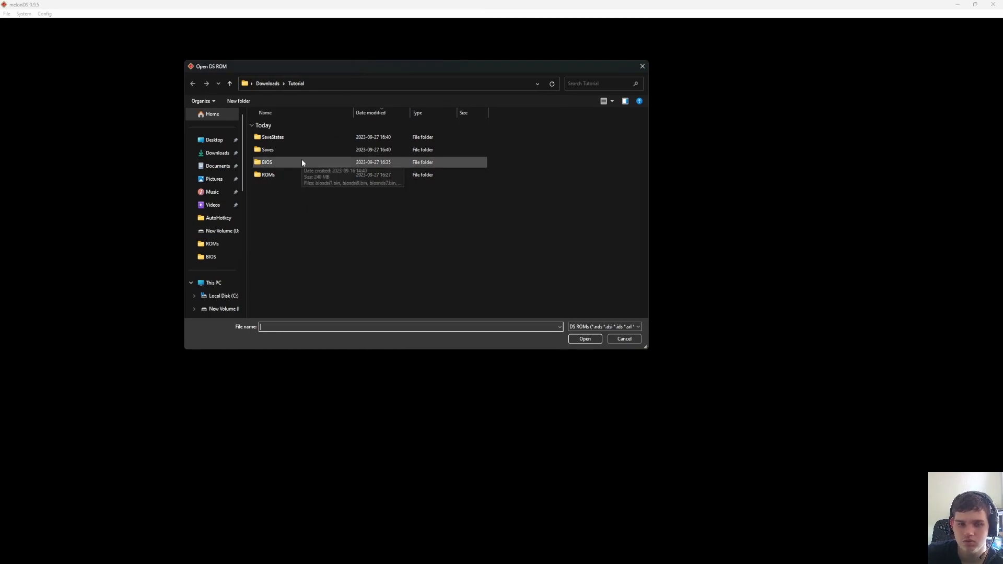
{"action": "left_click", "coordinate": [298, 179]}
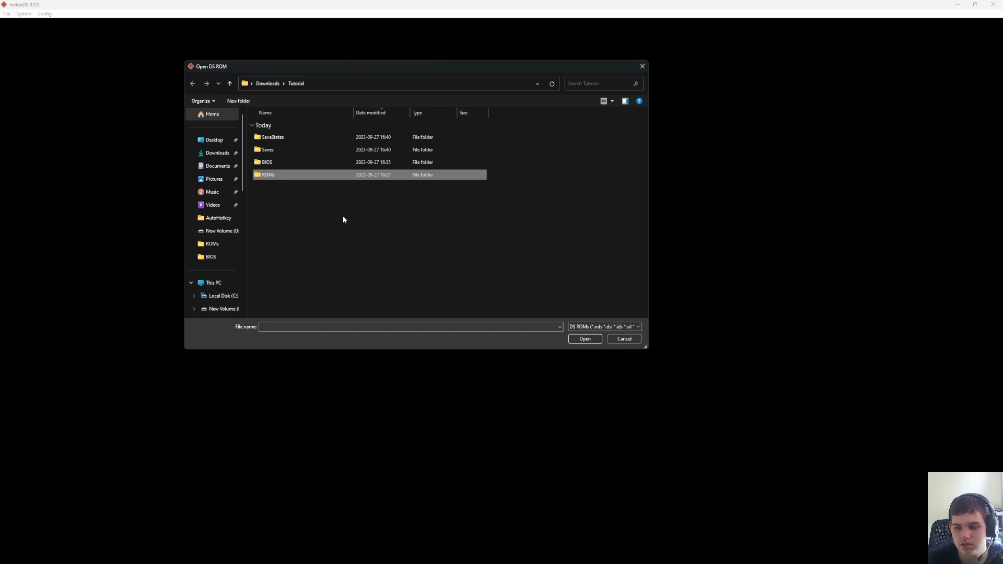
{"action": "left_click", "coordinate": [352, 231]}
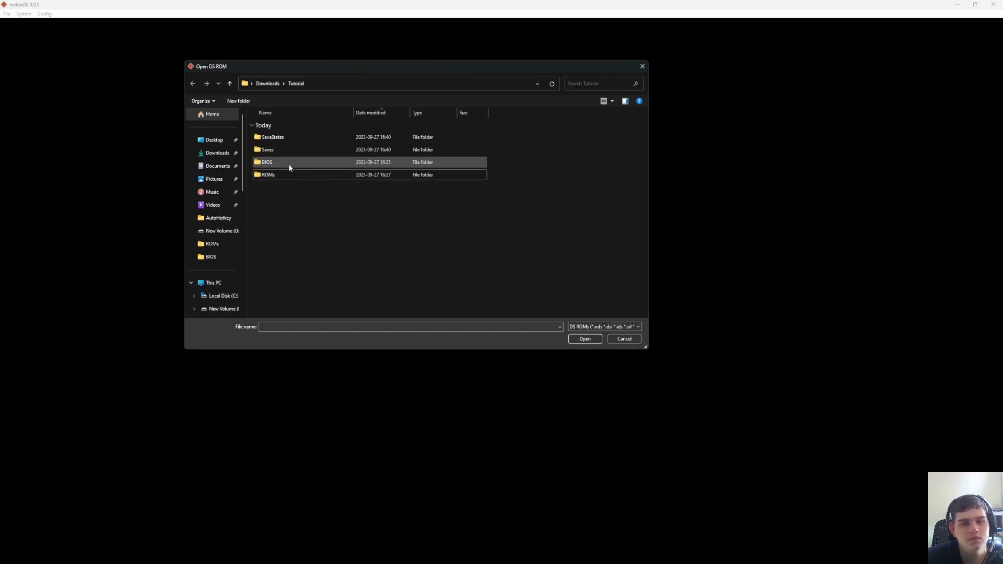
{"action": "double_click", "coordinate": [287, 175]}
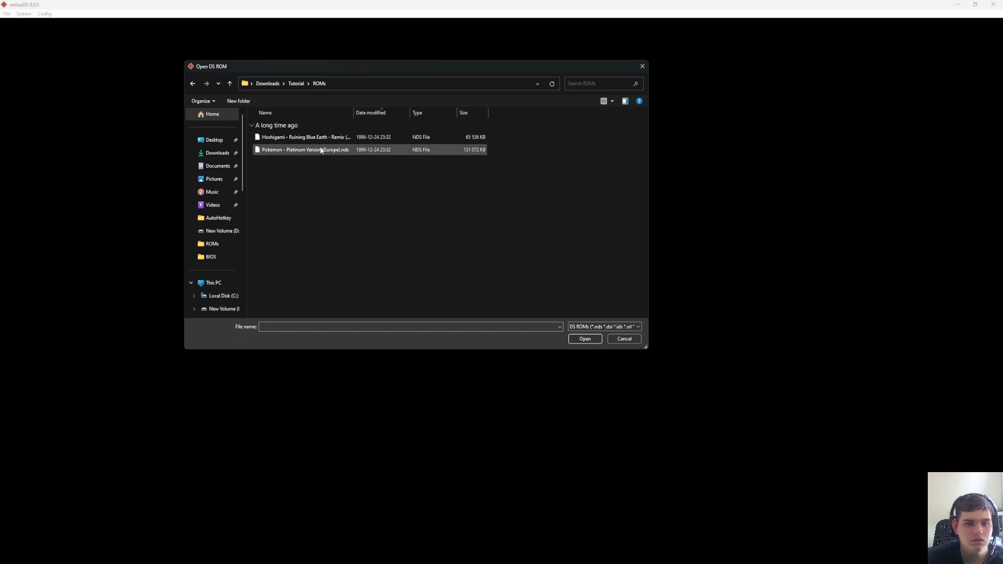
{"action": "left_click", "coordinate": [291, 138]}
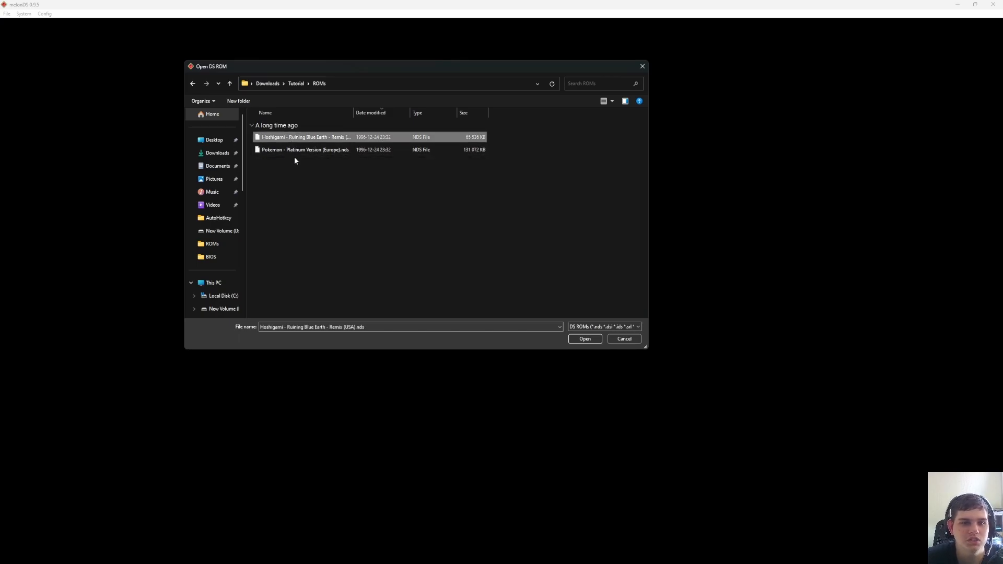
{"action": "left_click", "coordinate": [585, 339]}
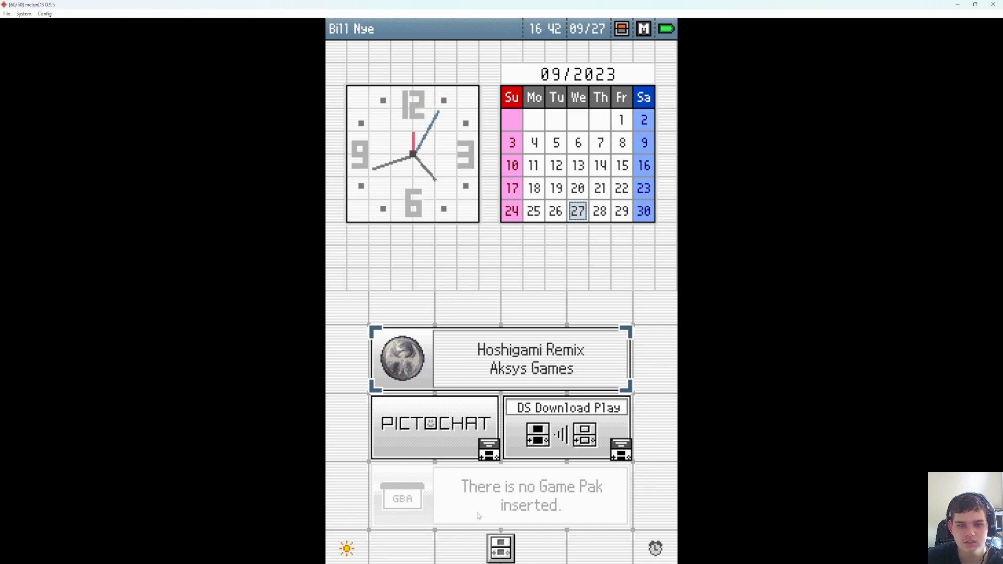
{"action": "left_click", "coordinate": [518, 364]}
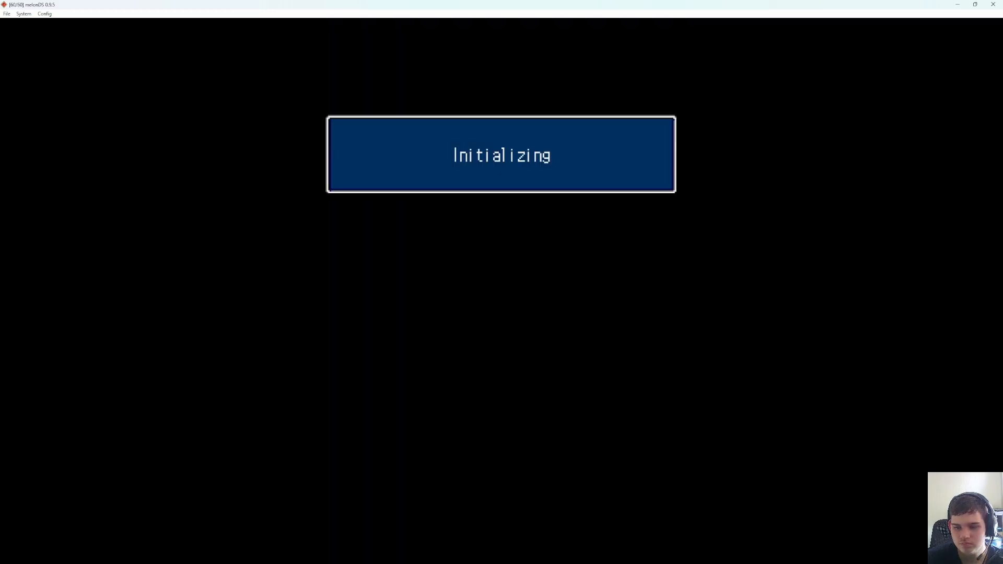
Route melonDS audio output to VoiceMeeter Input (VB-Audio VoiceMeeter VAIO) in the Windows volume mixer and close the settings.
{"action": "left_click", "coordinate": [948, 562]}
{"action": "left_click", "coordinate": [987, 524]}
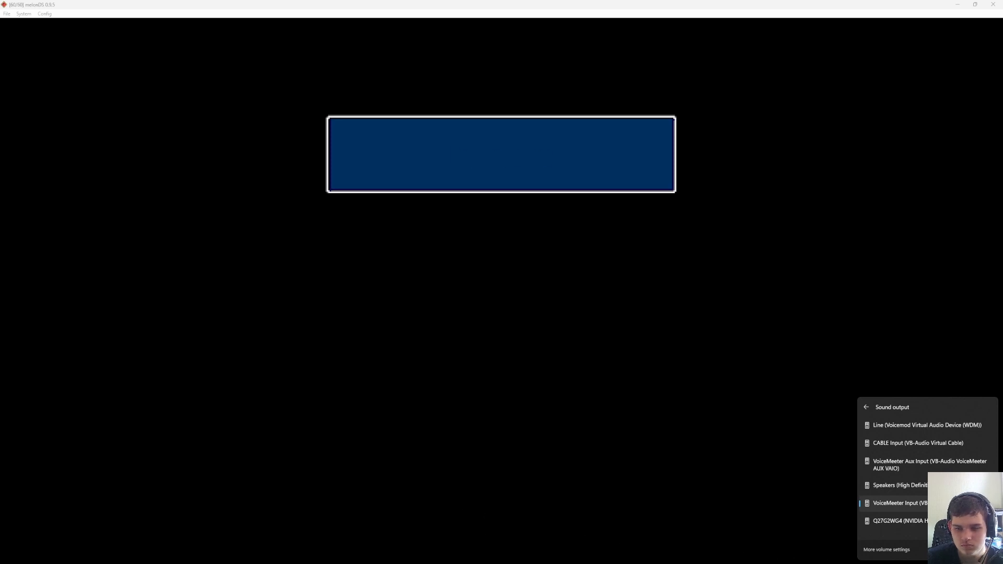
{"action": "right_click", "coordinate": [950, 562]}
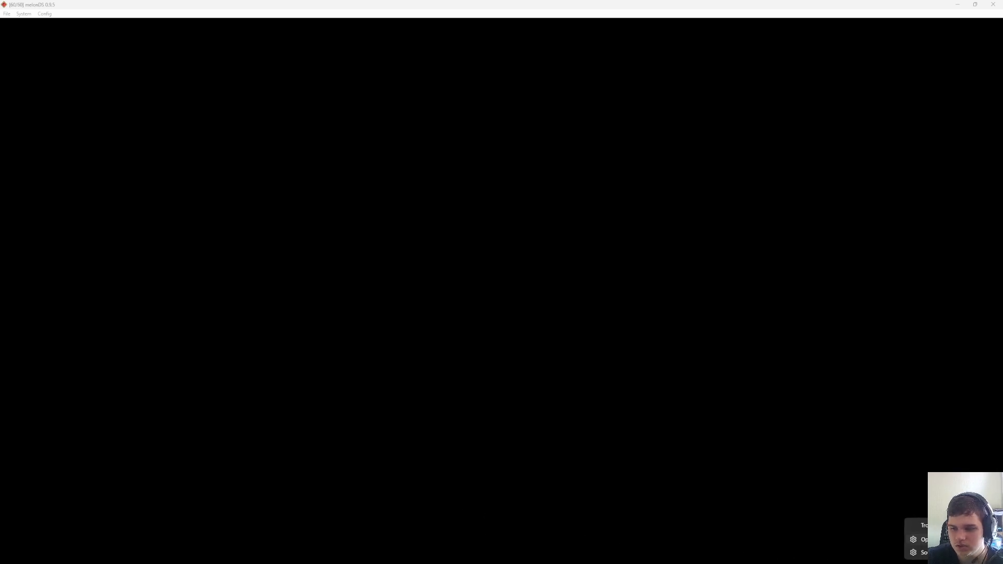
{"action": "left_click", "coordinate": [922, 539]}
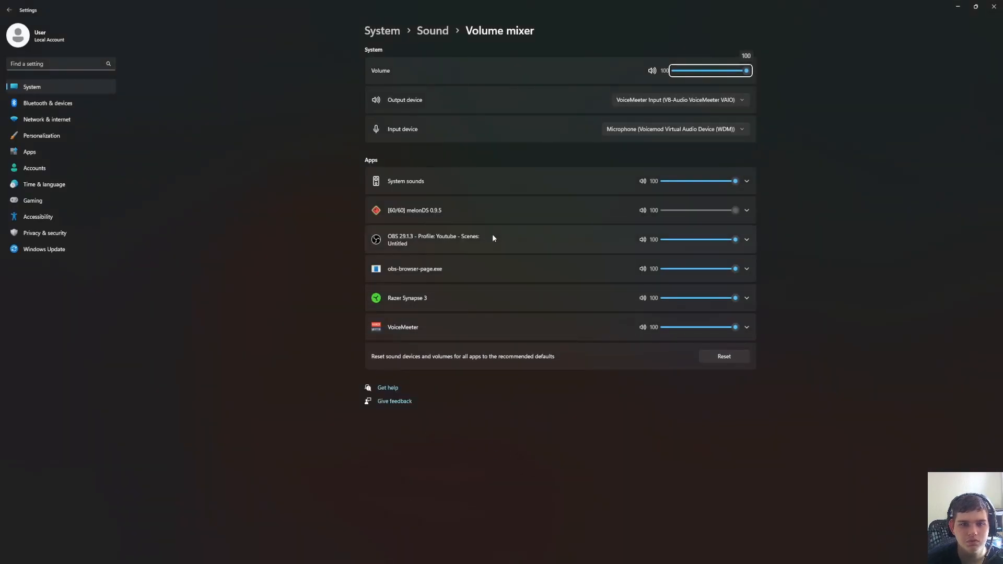
{"action": "left_click", "coordinate": [578, 206]}
{"action": "left_click", "coordinate": [716, 236]}
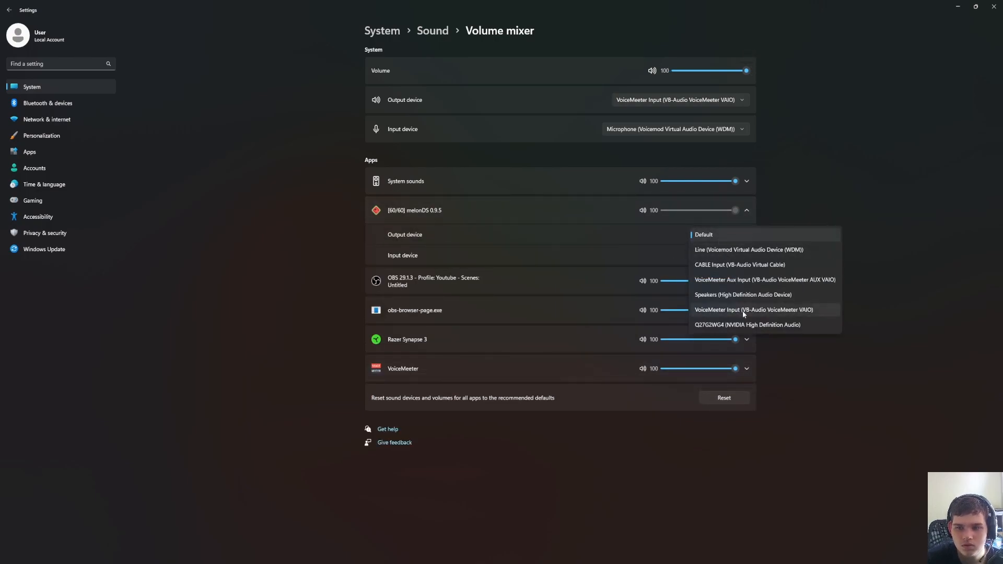
{"action": "left_click", "coordinate": [743, 313]}
{"action": "left_click", "coordinate": [721, 255]}
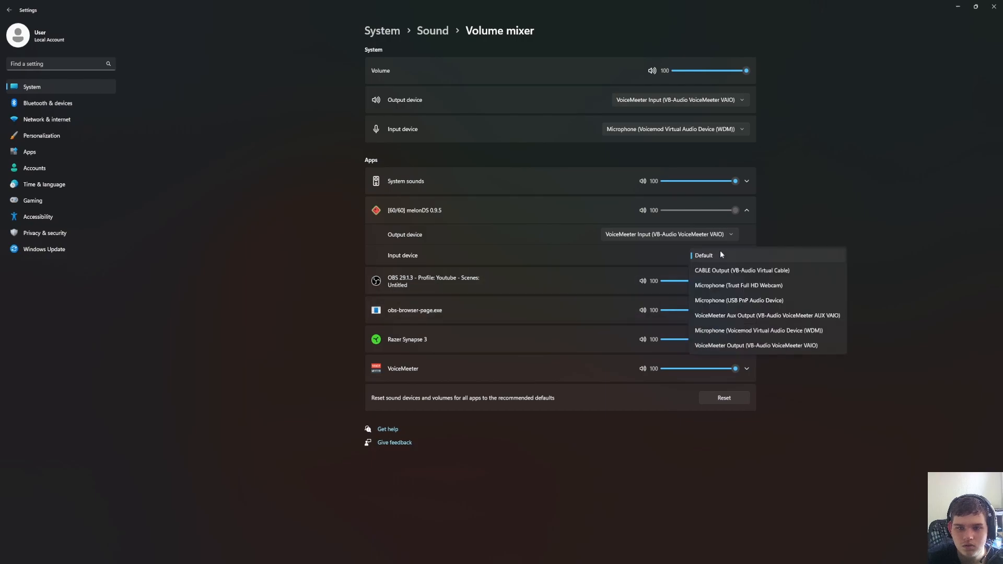
{"action": "left_click", "coordinate": [850, 222]}
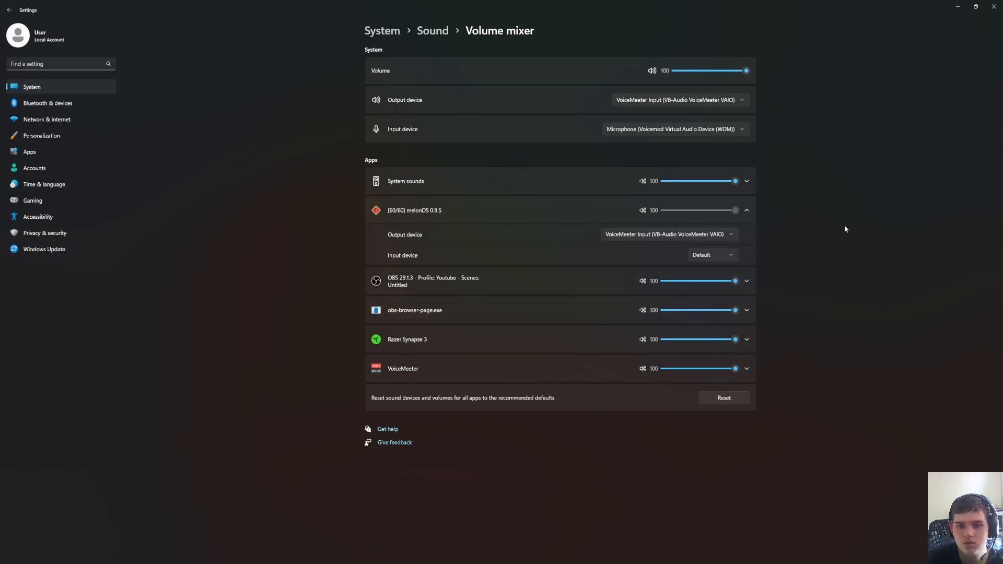
{"action": "left_click", "coordinate": [994, 6]}
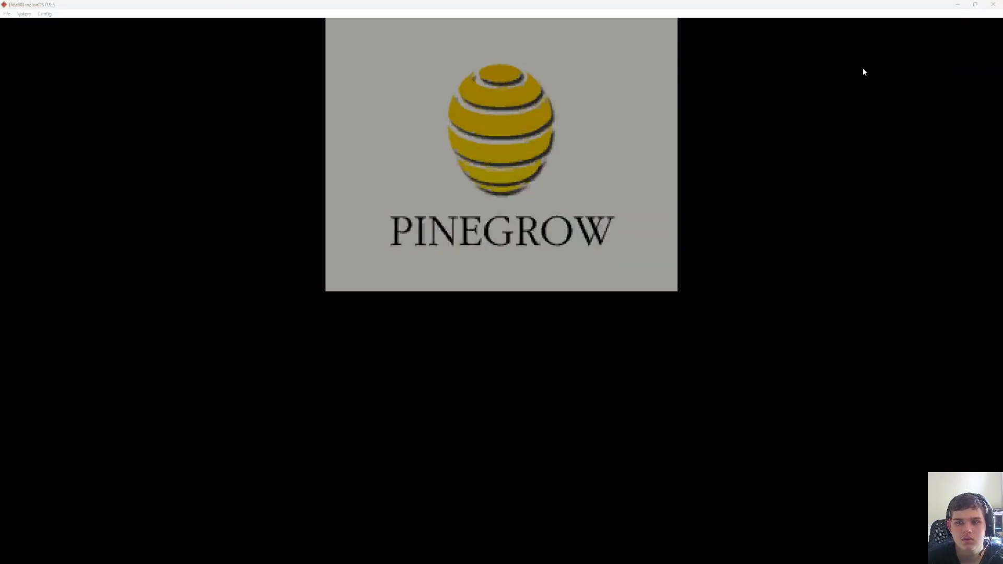
Examine the interpolation and bitrate options in the emulator's audio settings.
{"action": "left_click", "coordinate": [40, 13]}
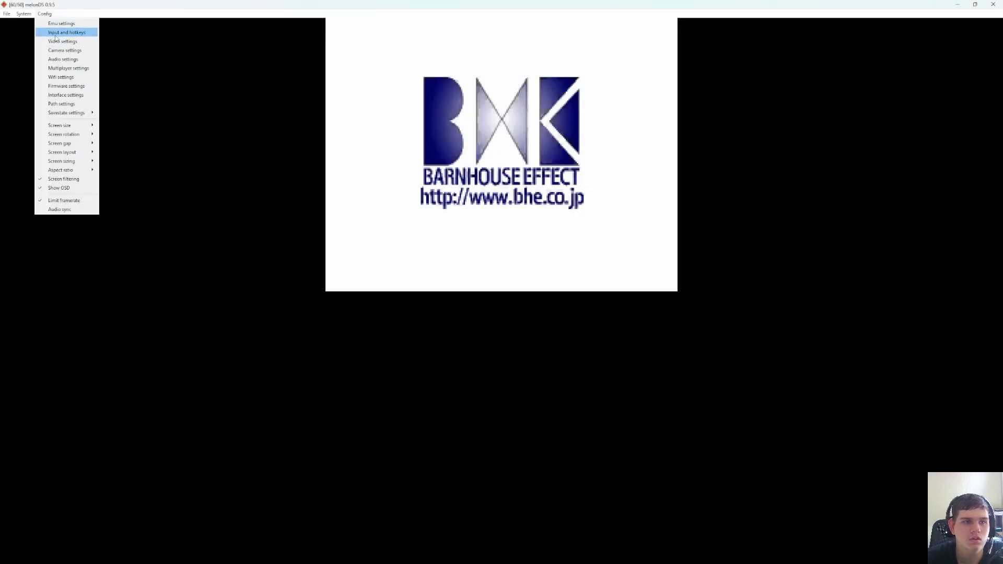
{"action": "left_click", "coordinate": [84, 58]}
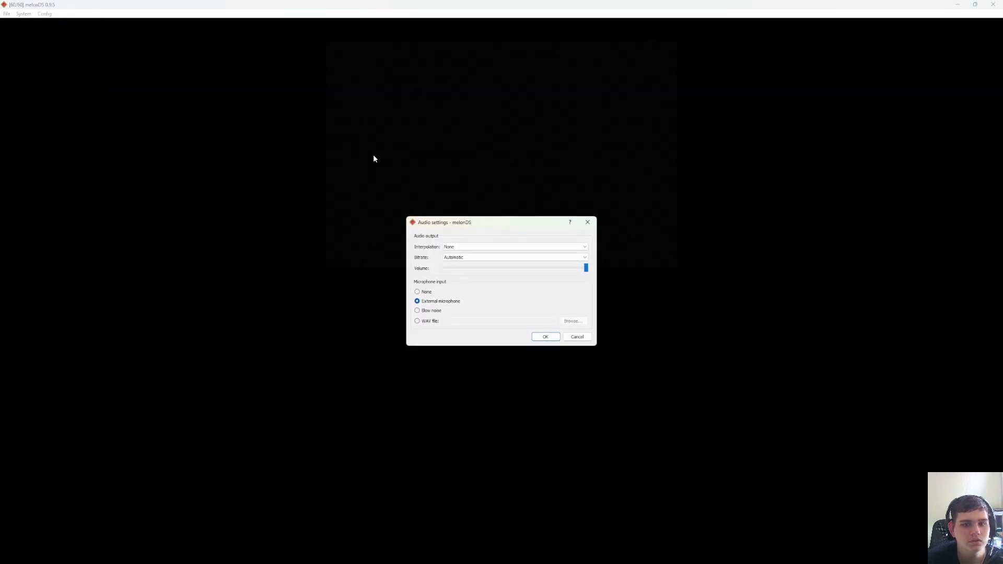
{"action": "left_click", "coordinate": [518, 256]}
{"action": "left_click", "coordinate": [519, 254]}
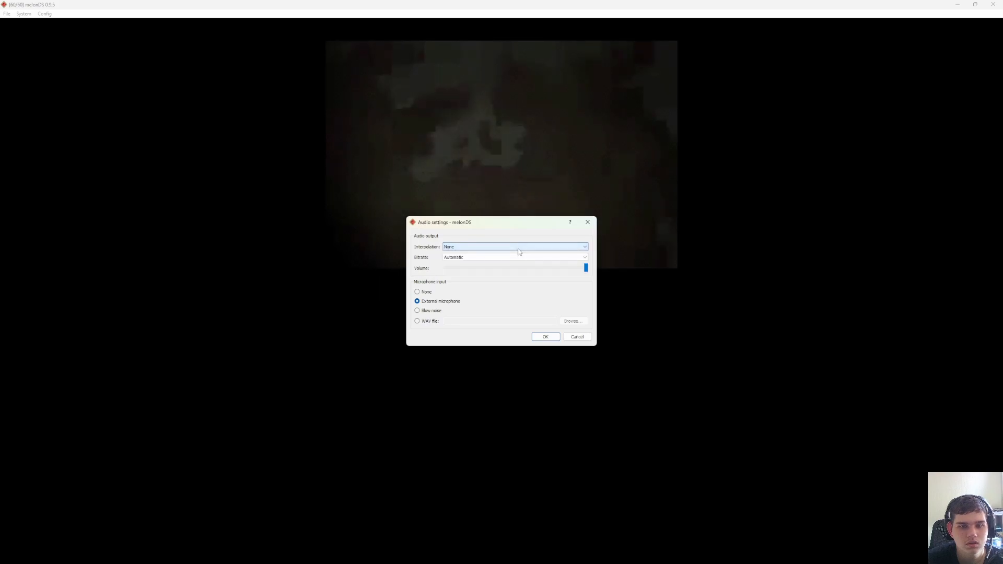
{"action": "left_click", "coordinate": [514, 258]}
{"action": "left_click", "coordinate": [509, 258]}
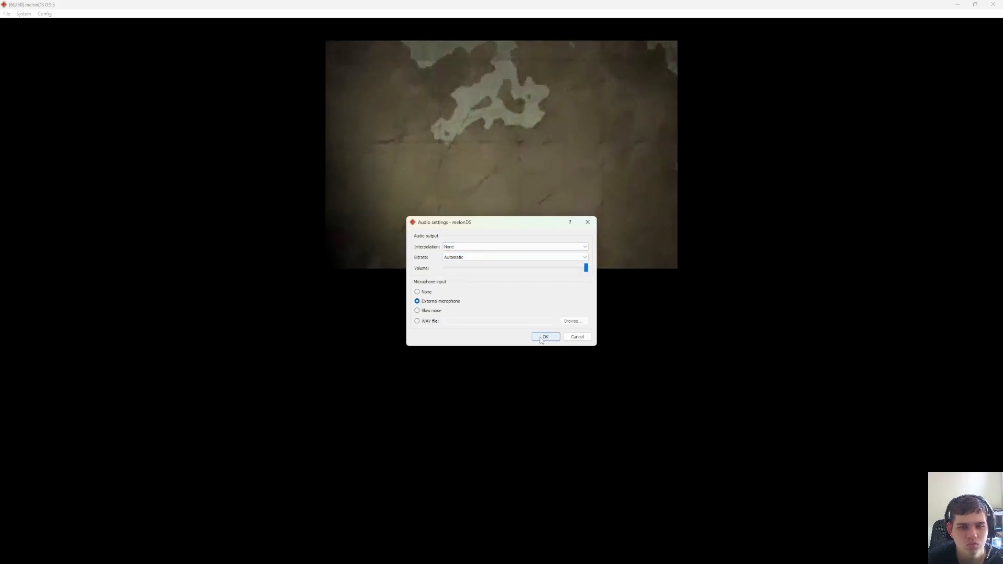
Try Linear audio interpolation, then return interpolation to None and keep the bitrate on Automatic.
{"action": "left_click", "coordinate": [470, 248]}
{"action": "left_click", "coordinate": [469, 259]}
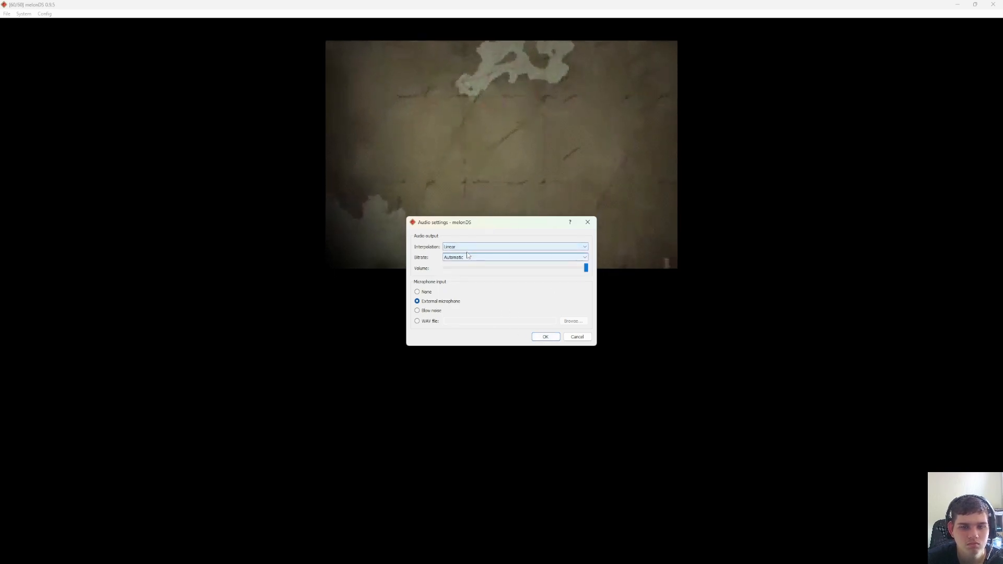
{"action": "left_click", "coordinate": [468, 248]}
{"action": "left_click", "coordinate": [468, 268]}
{"action": "left_click", "coordinate": [469, 248]}
{"action": "left_click", "coordinate": [465, 252]}
{"action": "left_click", "coordinate": [466, 259]}
{"action": "left_click", "coordinate": [465, 260]}
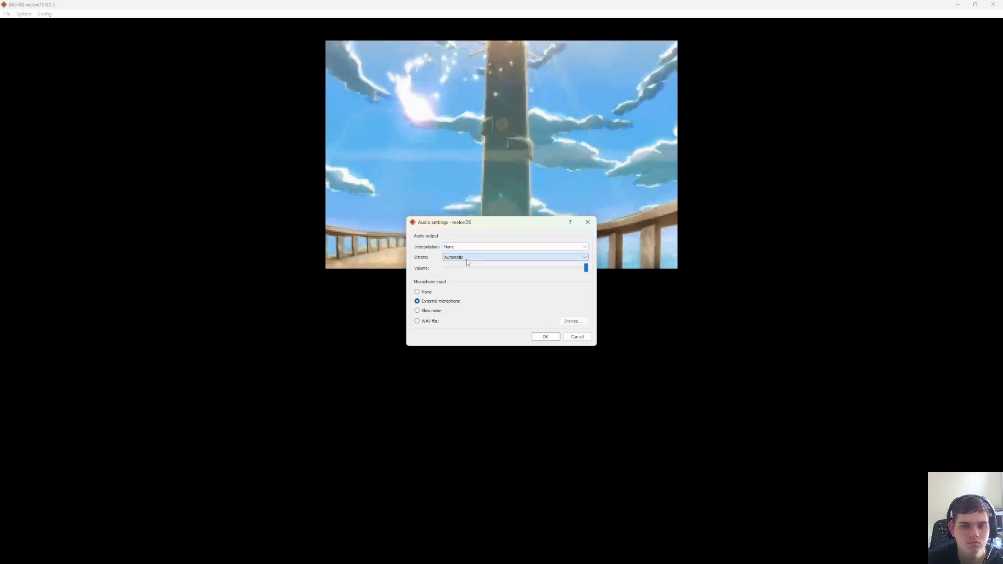
Try a lower audio volume, return it to maximum and accept the audio settings.
{"action": "left_click", "coordinate": [470, 269]}
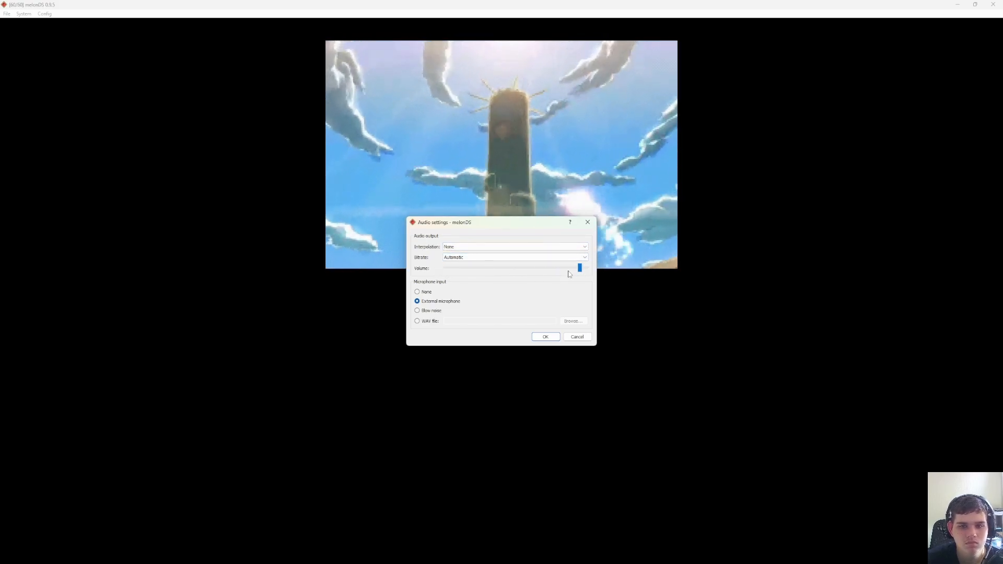
{"action": "left_click_drag", "start_coordinate": [580, 271], "coordinate": [573, 272]}
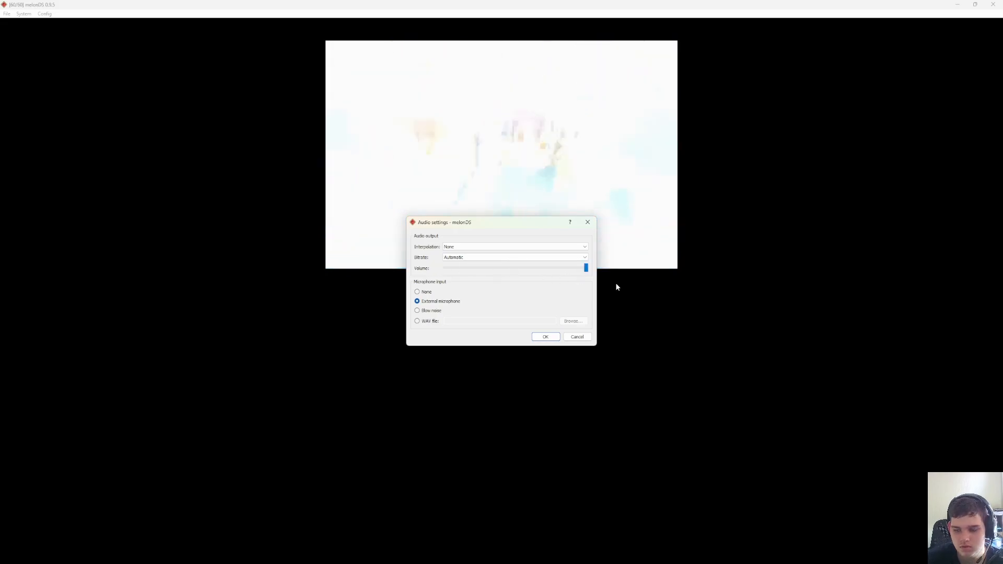
{"action": "left_click", "coordinate": [545, 336]}
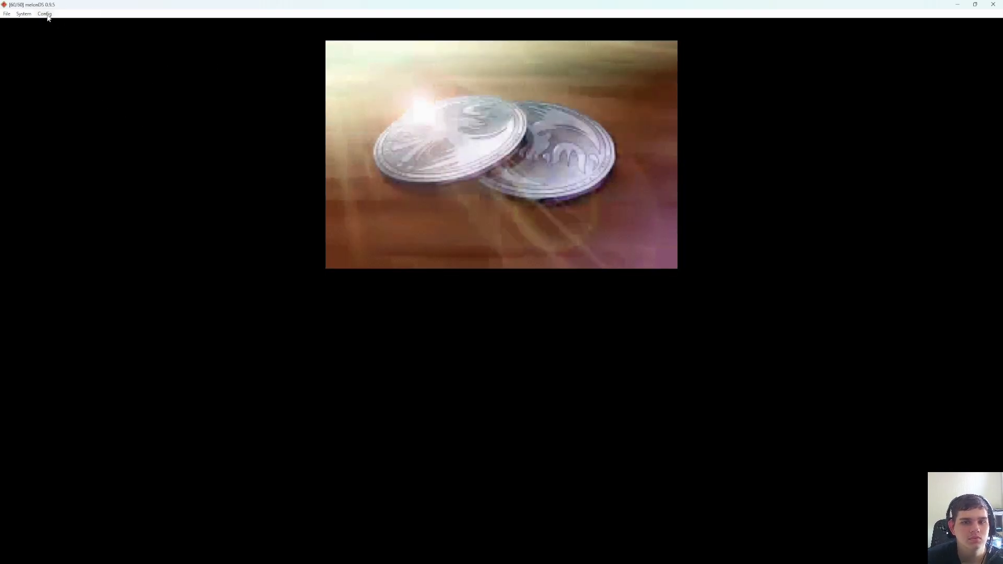
Try the 4x screen size, then restore the emulator window and maximize it again.
{"action": "left_click", "coordinate": [45, 14]}
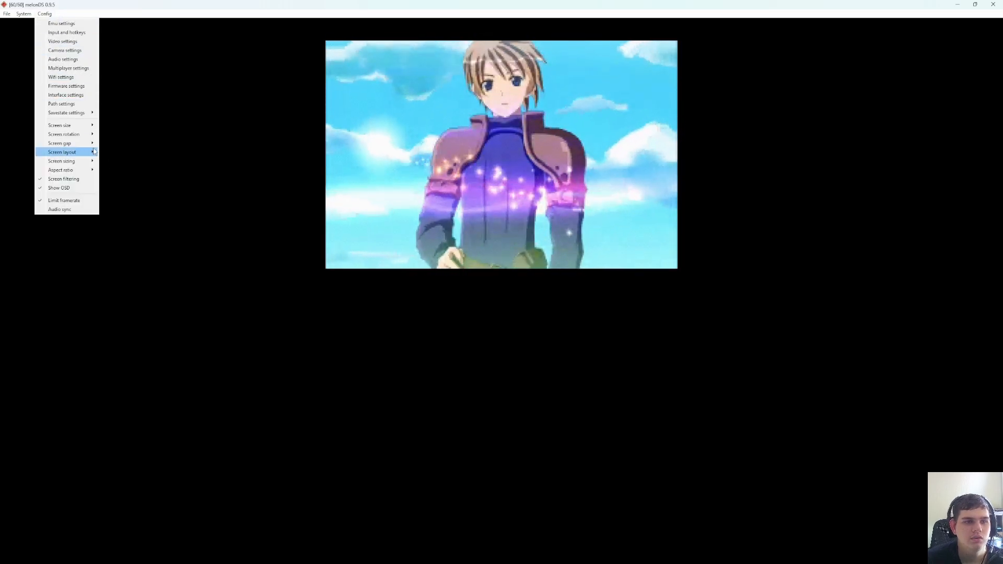
{"action": "mouse_move", "coordinate": [76, 126]}
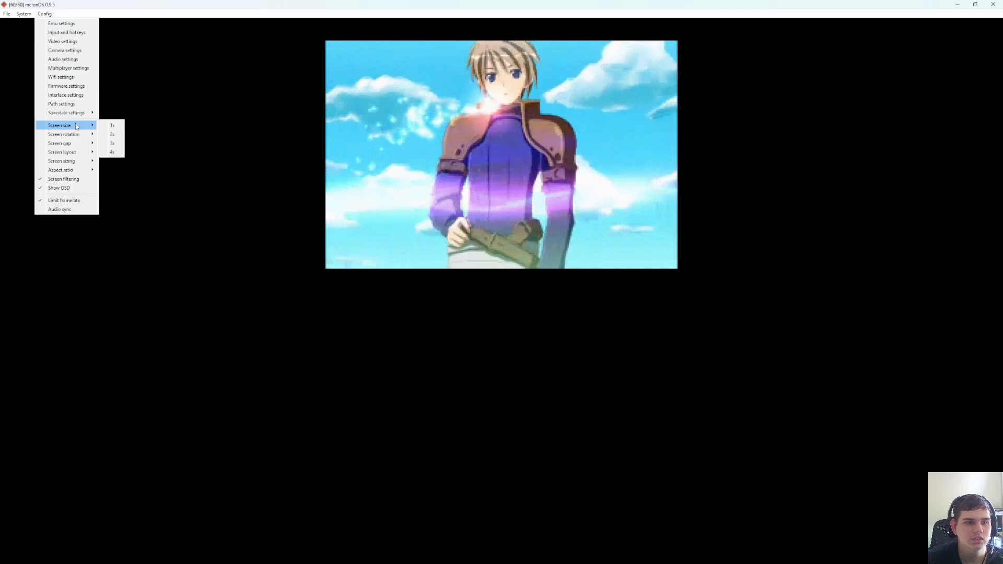
{"action": "left_click", "coordinate": [112, 143]}
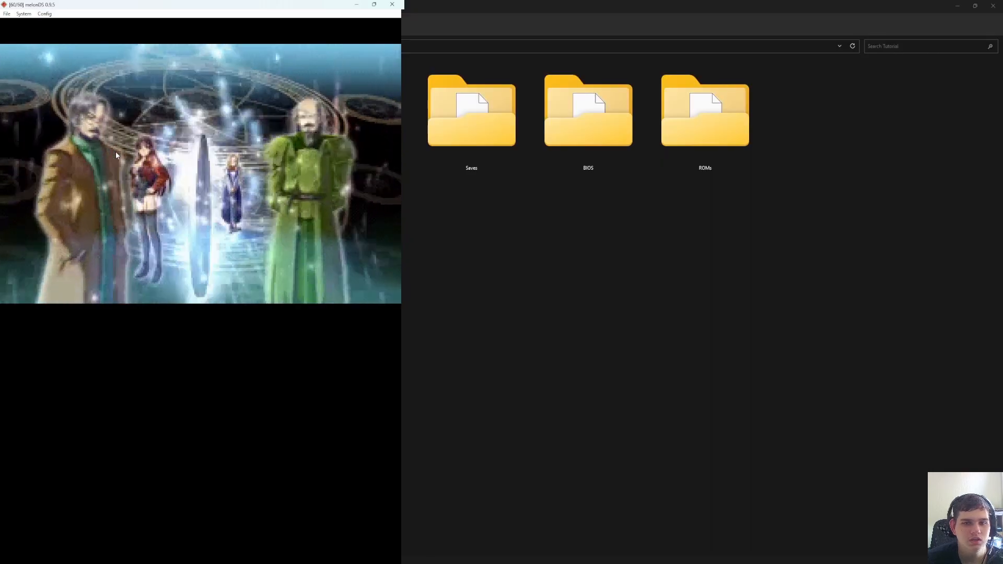
{"action": "left_click", "coordinate": [374, 5]}
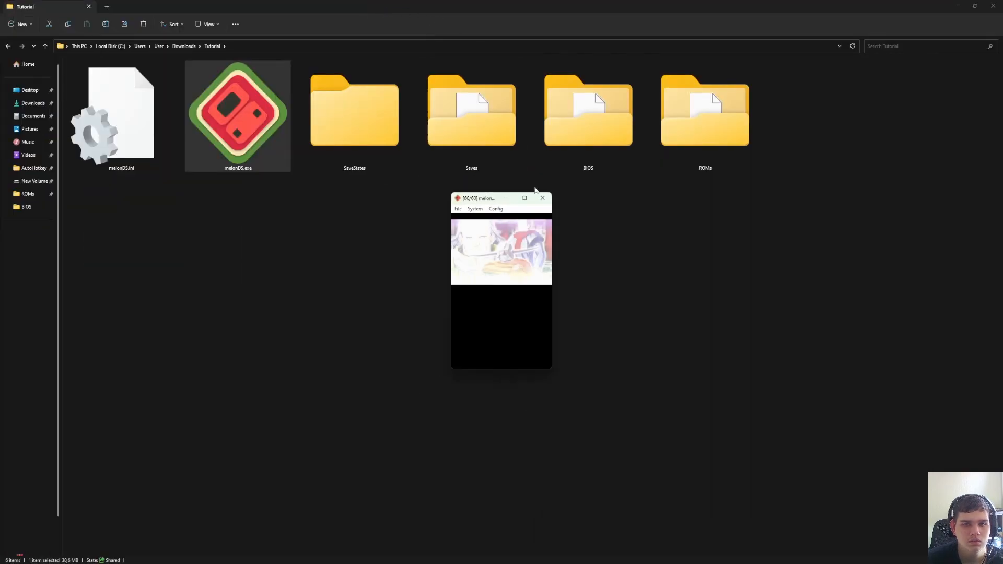
{"action": "left_click", "coordinate": [524, 198]}
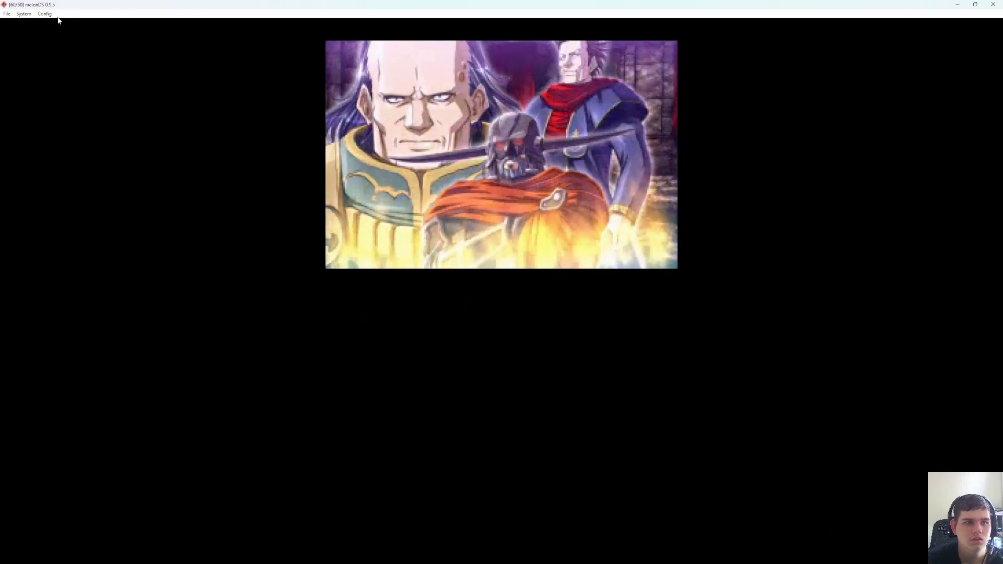
Try the 2x screen size, then return the emulator window to its maximized state.
{"action": "left_click", "coordinate": [45, 13]}
{"action": "mouse_move", "coordinate": [79, 126]}
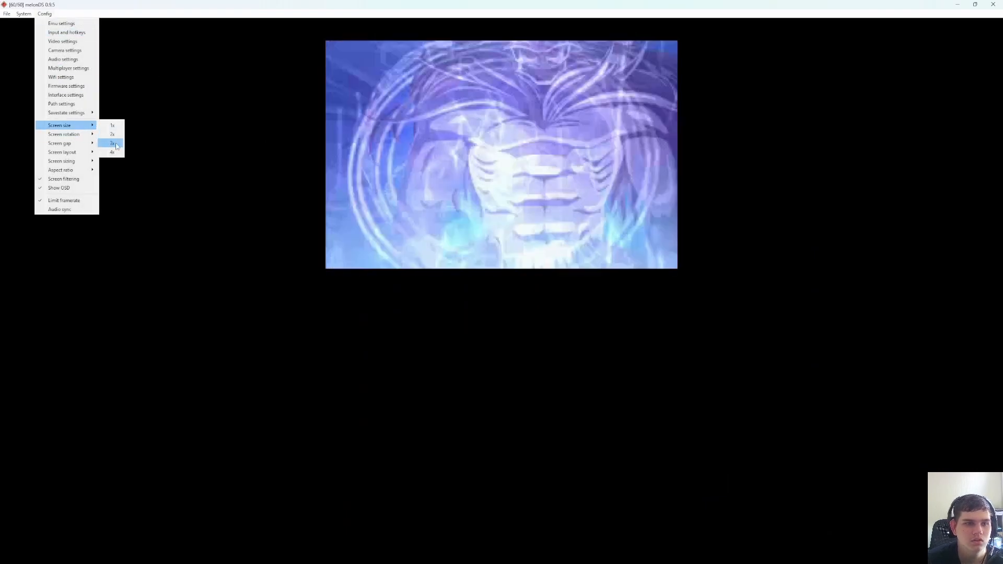
{"action": "left_click", "coordinate": [113, 126]}
{"action": "left_click", "coordinate": [47, 14]}
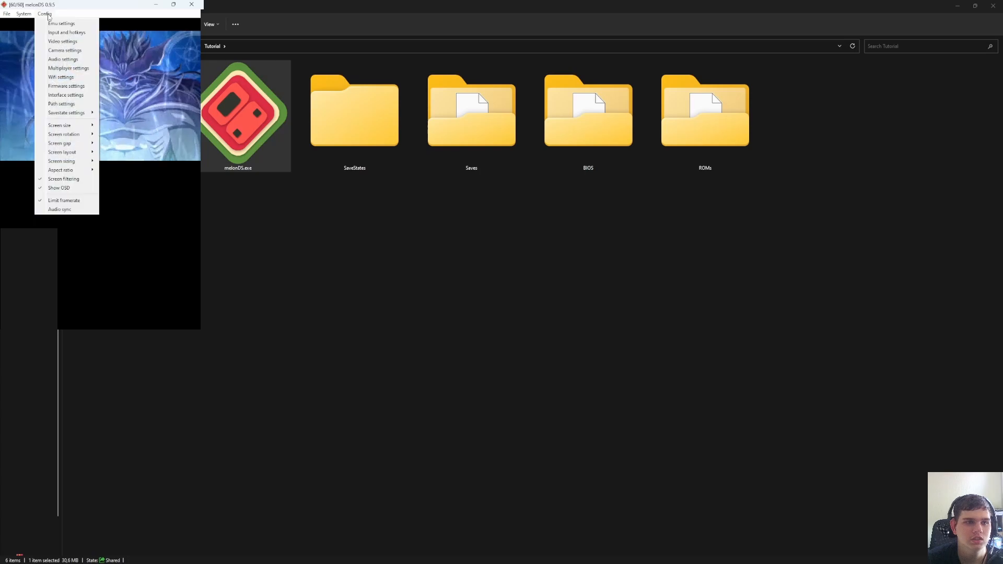
{"action": "mouse_move", "coordinate": [68, 125]}
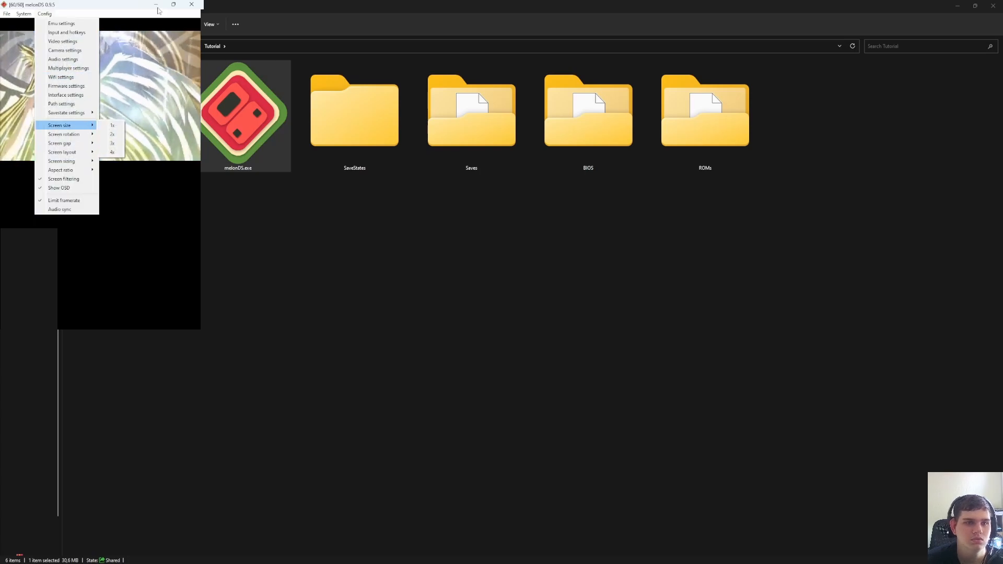
{"action": "left_click", "coordinate": [173, 4]}
{"action": "left_click", "coordinate": [173, 4]}
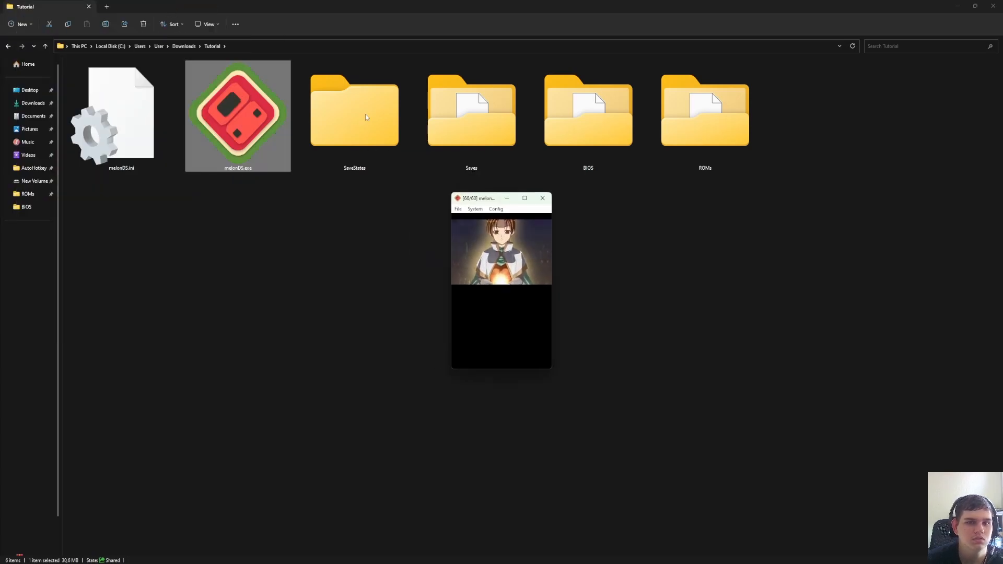
{"action": "left_click", "coordinate": [525, 198]}
Try the 90° screen rotation, then return the rotation to 0°.
{"action": "left_click", "coordinate": [48, 14]}
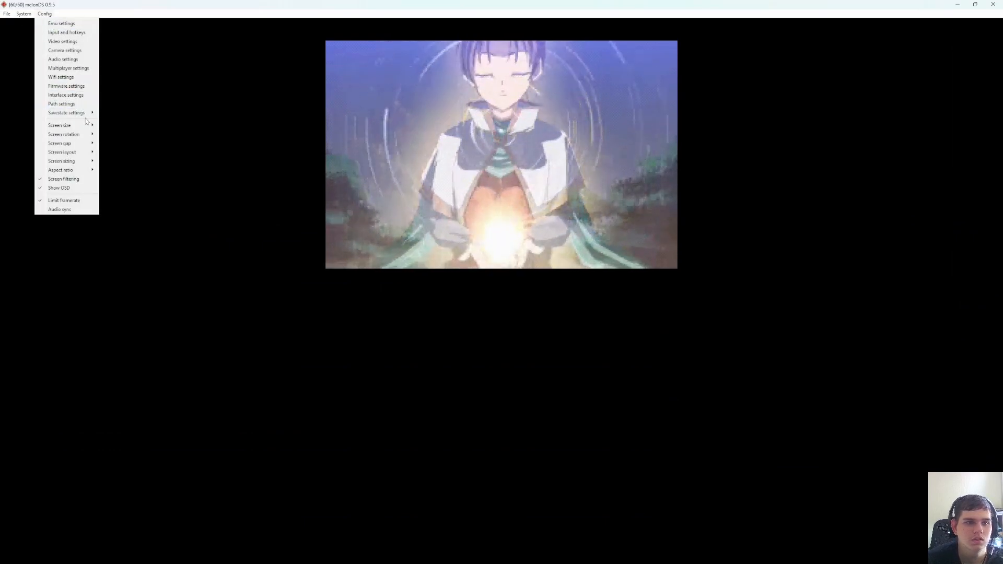
{"action": "mouse_move", "coordinate": [84, 134]}
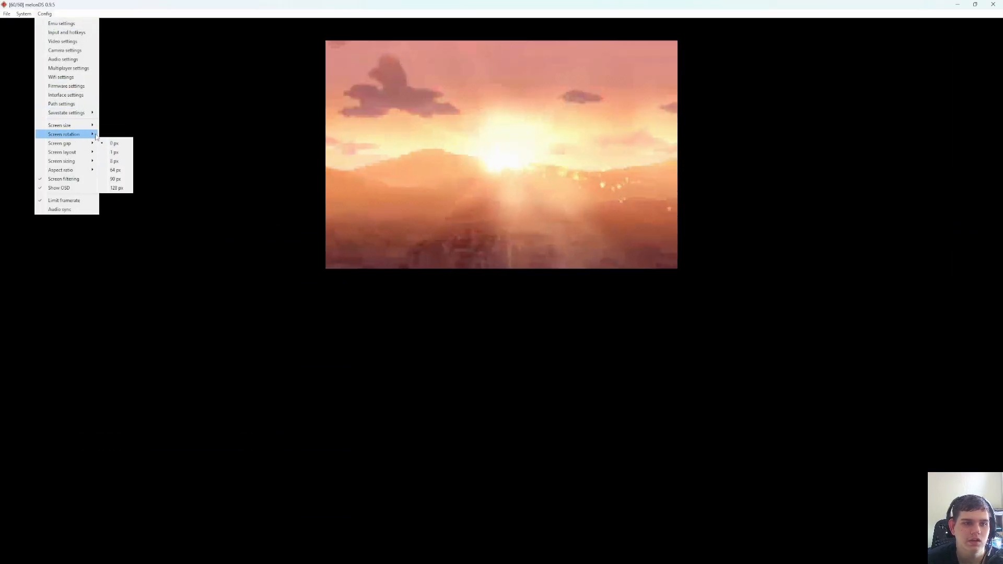
{"action": "mouse_move", "coordinate": [86, 134]}
{"action": "left_click", "coordinate": [115, 144]}
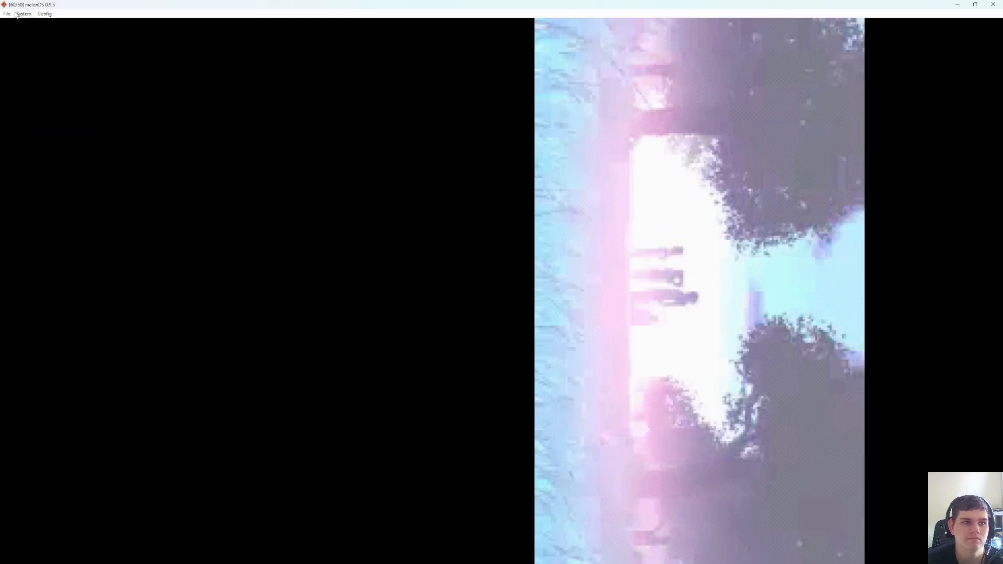
{"action": "left_click", "coordinate": [20, 13]}
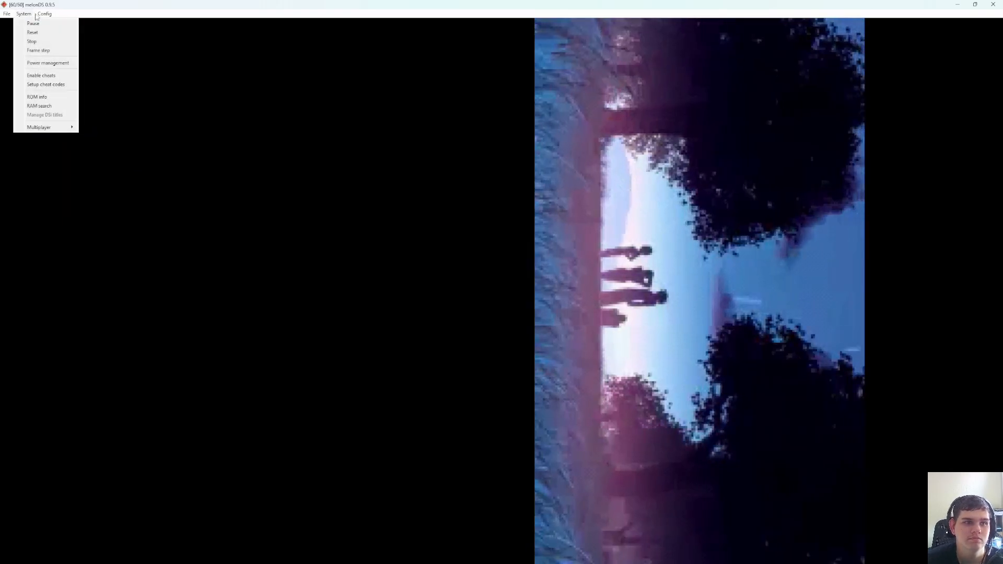
{"action": "mouse_move", "coordinate": [45, 14]}
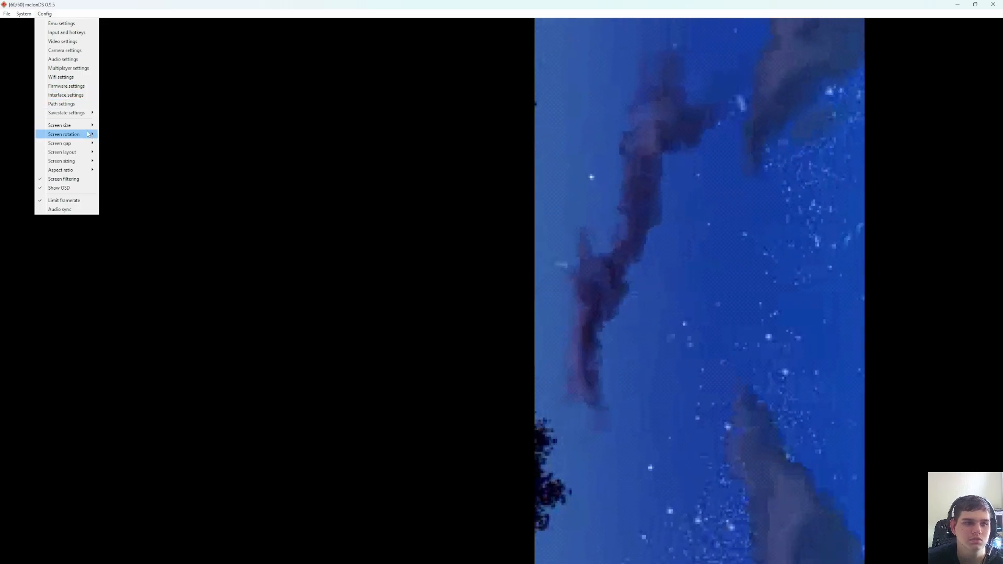
{"action": "mouse_move", "coordinate": [78, 134]}
{"action": "left_click", "coordinate": [117, 150]}
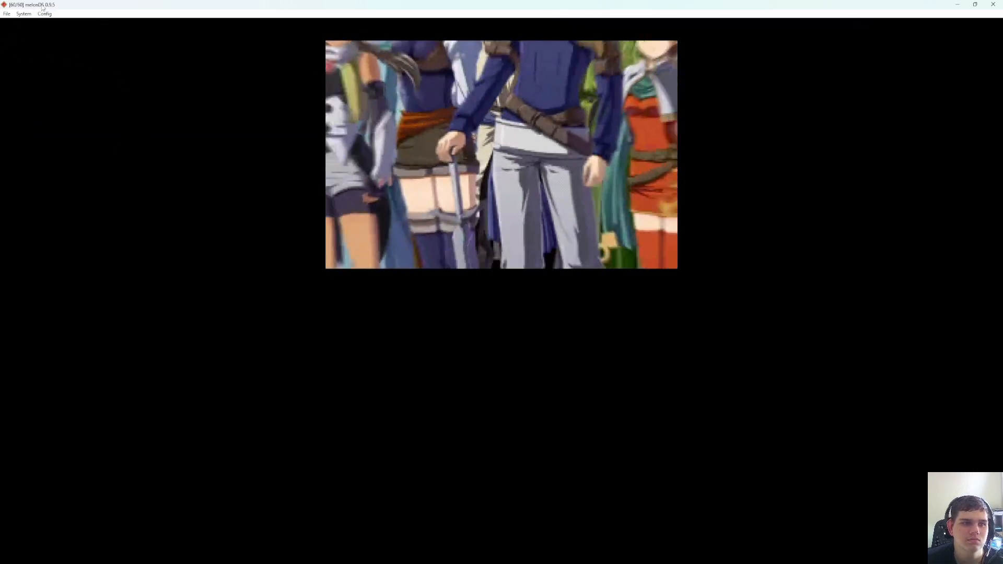
{"action": "left_click", "coordinate": [44, 13]}
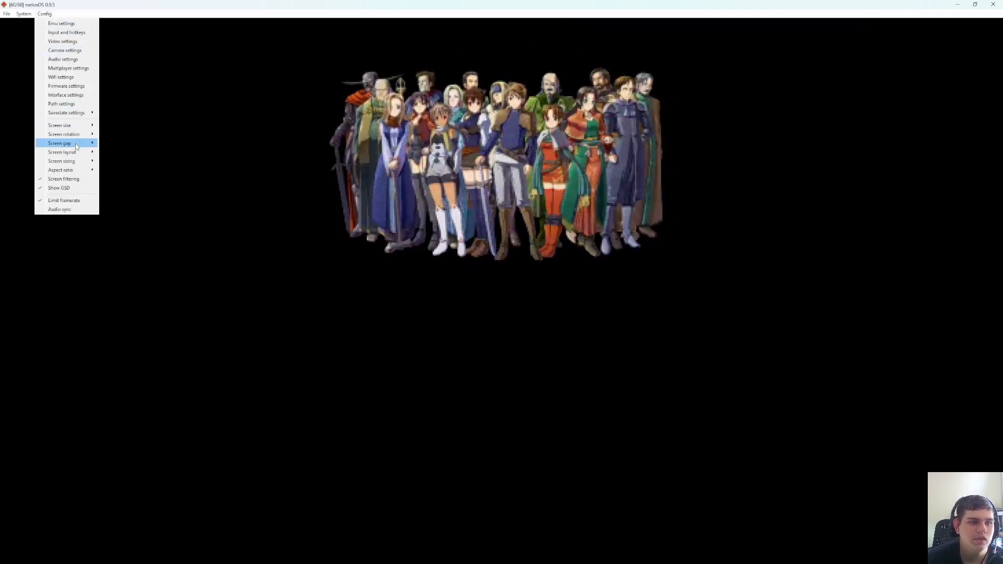
{"action": "mouse_move", "coordinate": [77, 144]}
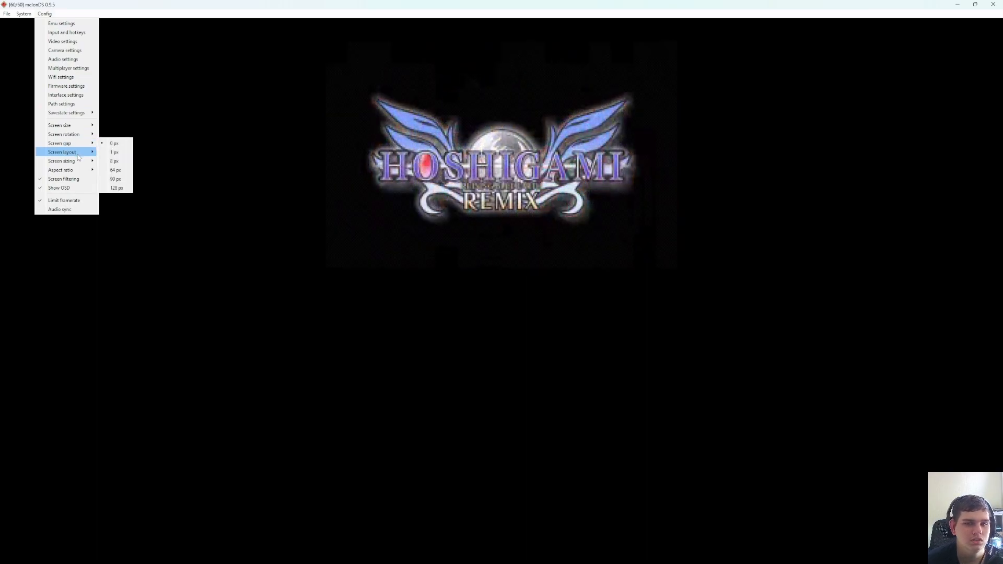
{"action": "mouse_move", "coordinate": [84, 166]}
{"action": "left_click", "coordinate": [428, 179]}
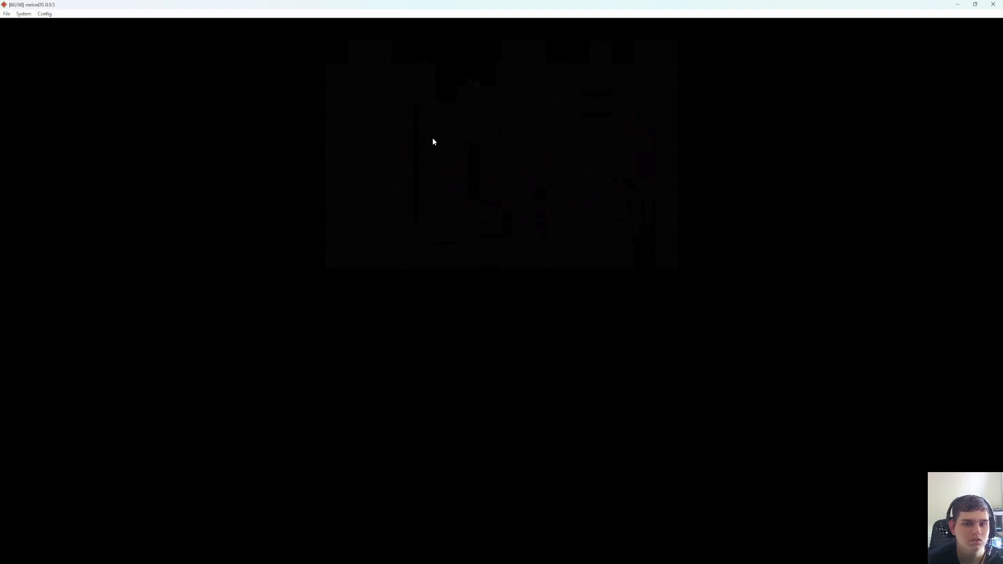
Try the Vertical screen layout, followed by the Horizontal layout.
{"action": "left_click", "coordinate": [44, 13]}
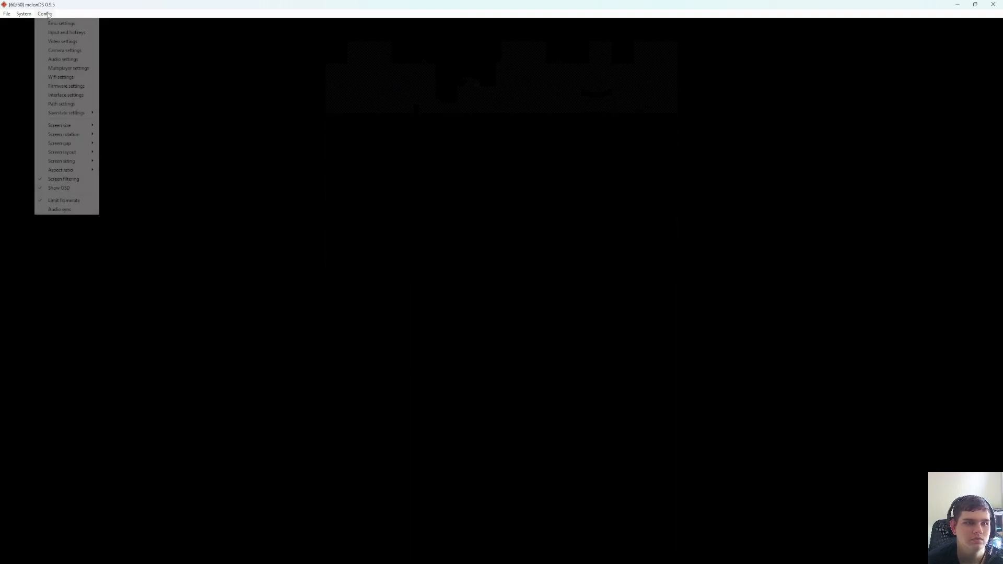
{"action": "mouse_move", "coordinate": [91, 154]}
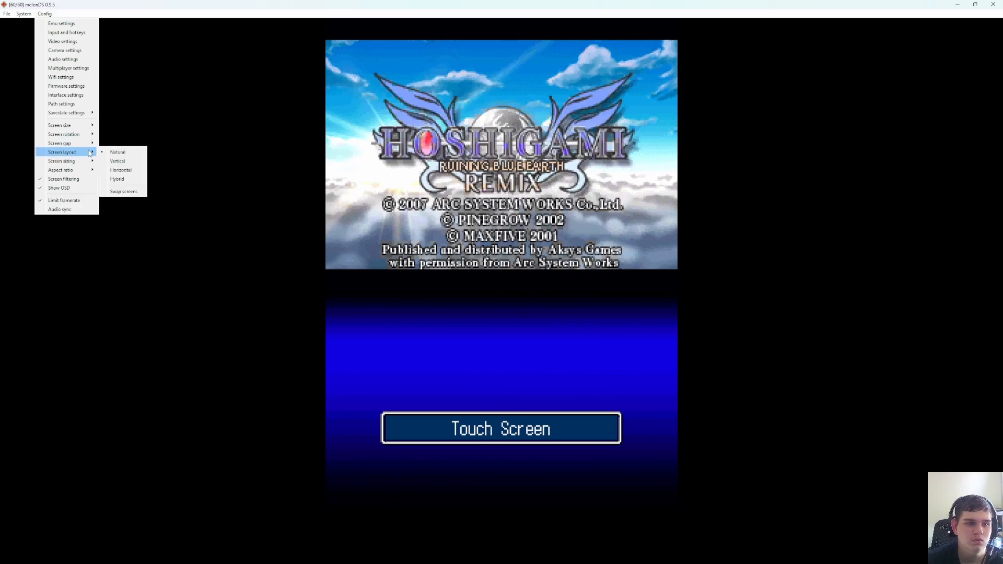
{"action": "left_click", "coordinate": [133, 162]}
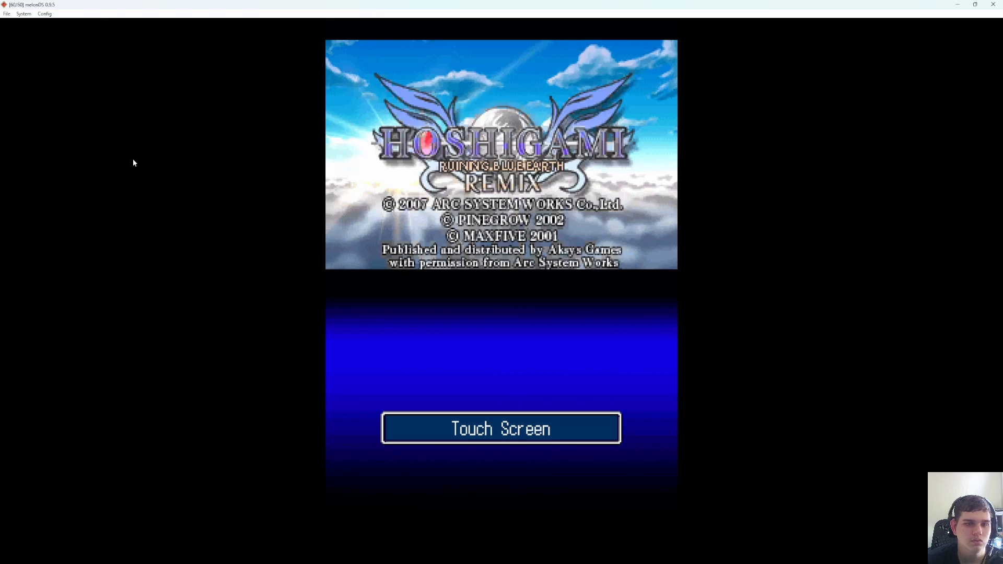
{"action": "left_click", "coordinate": [45, 14]}
{"action": "mouse_move", "coordinate": [87, 162]}
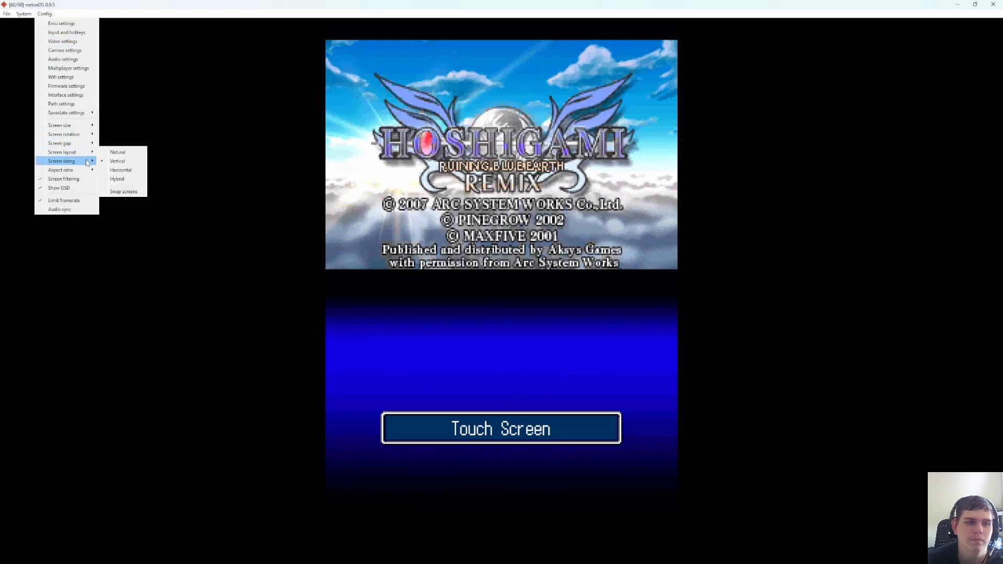
{"action": "left_click", "coordinate": [121, 170]}
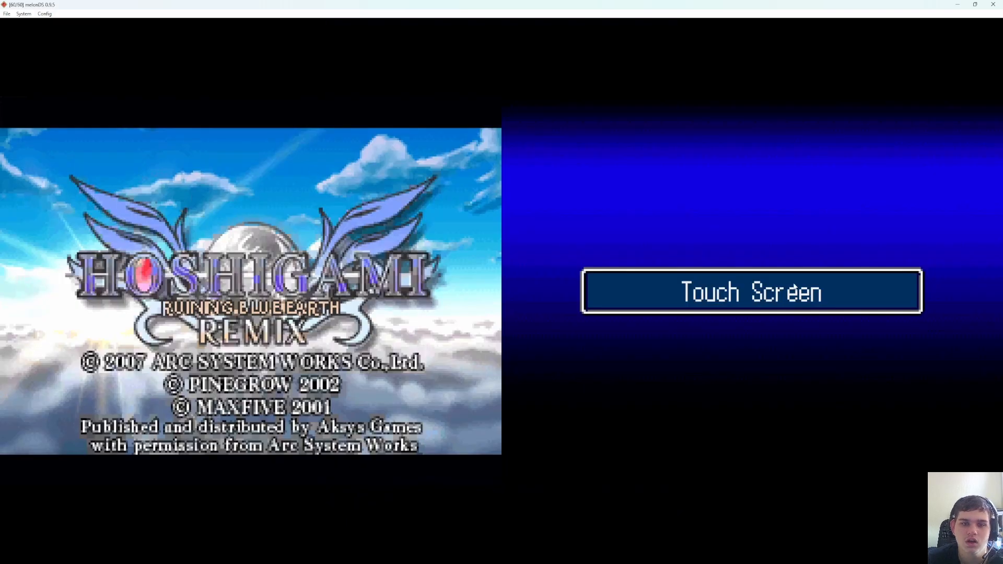
Switch the screen layout to Hybrid.
{"action": "left_click", "coordinate": [46, 14]}
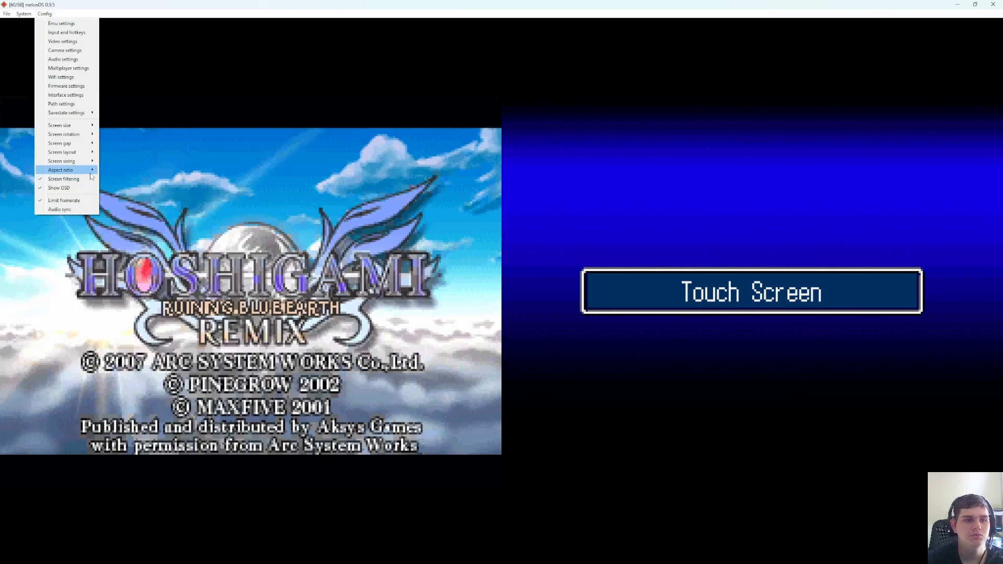
{"action": "mouse_move", "coordinate": [79, 161]}
{"action": "left_click", "coordinate": [120, 170]}
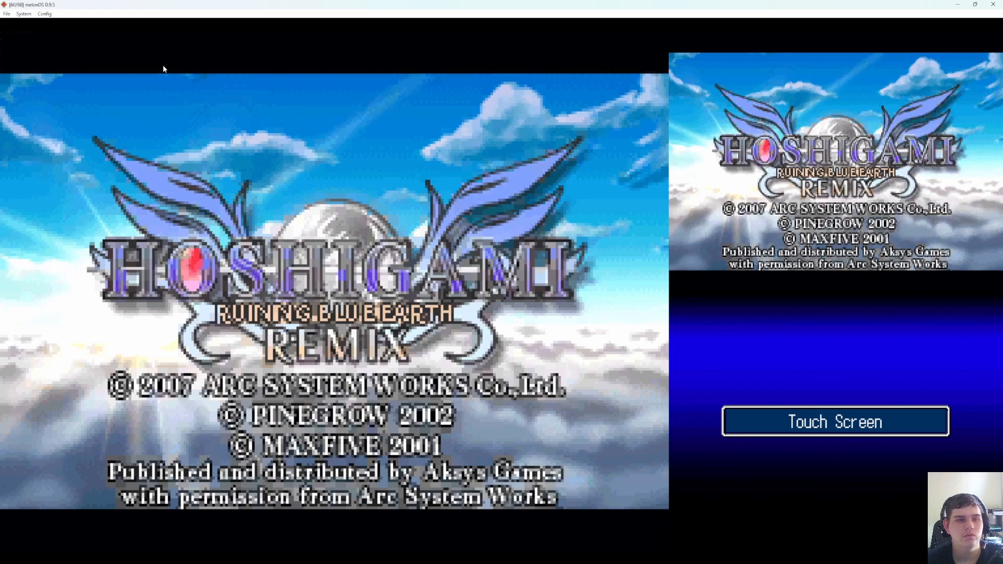
{"action": "left_click", "coordinate": [45, 13]}
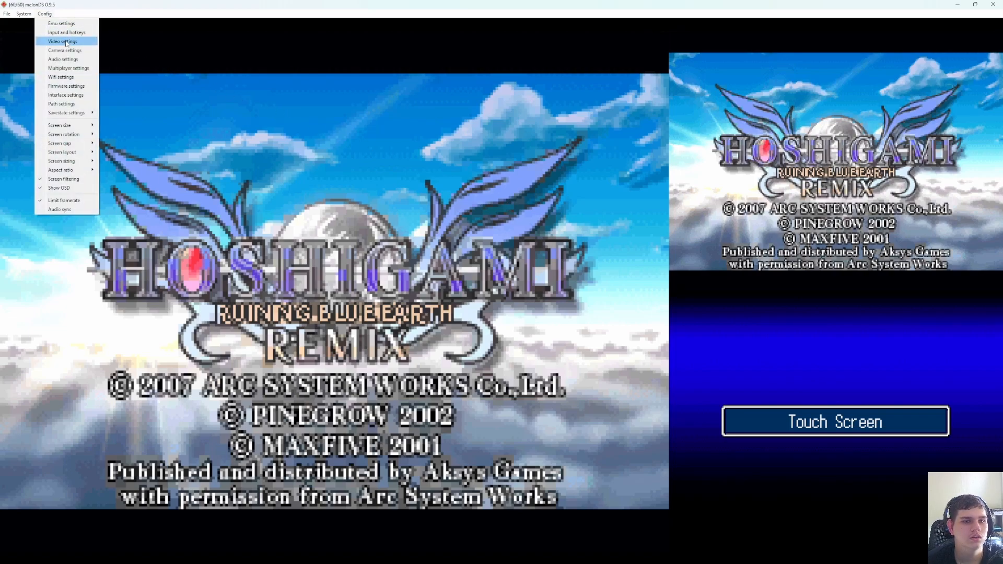
{"action": "left_click", "coordinate": [340, 87]}
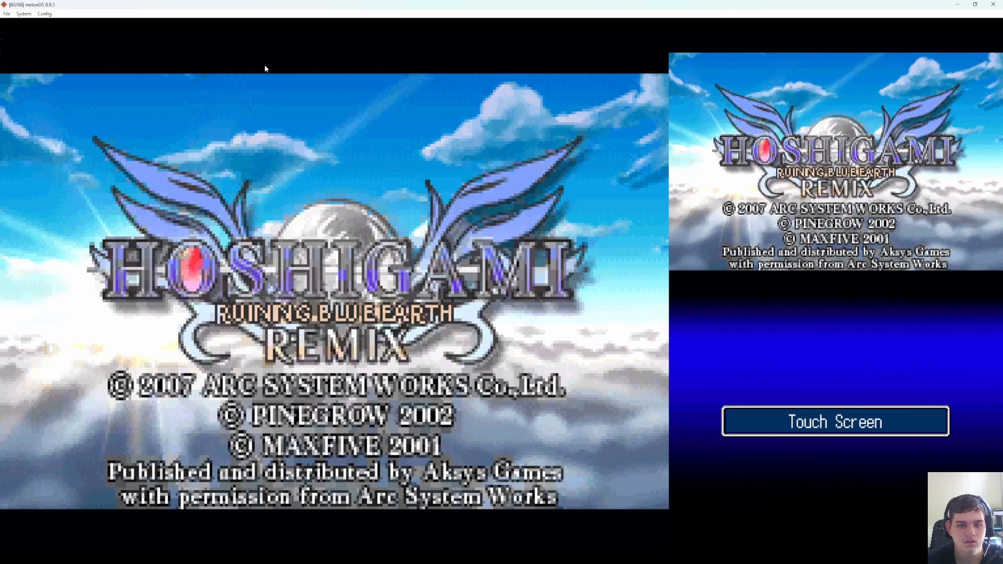
Try swapping the screens in the hybrid layout, then swap them back.
{"action": "left_click", "coordinate": [45, 13]}
{"action": "mouse_move", "coordinate": [73, 152]}
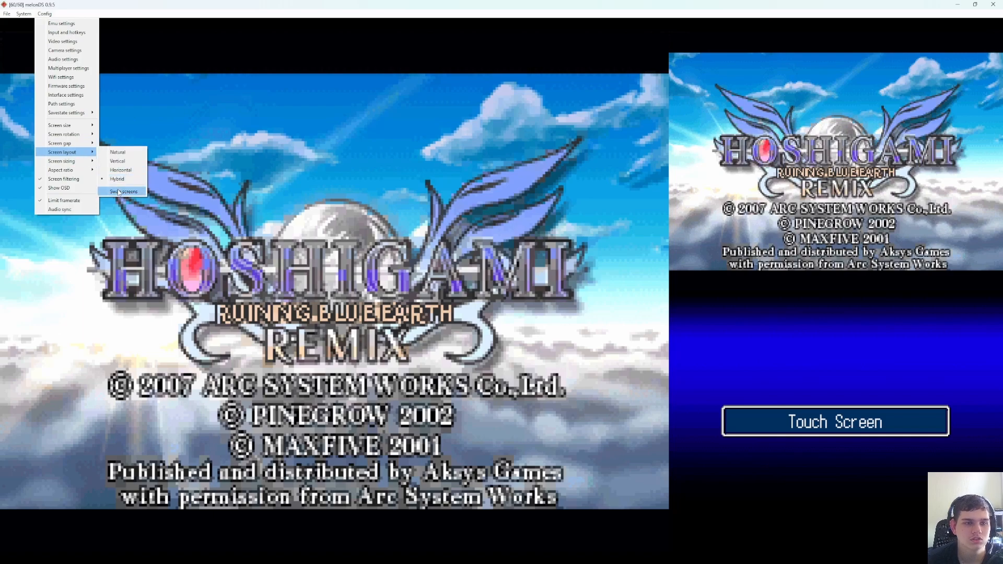
{"action": "left_click", "coordinate": [119, 192]}
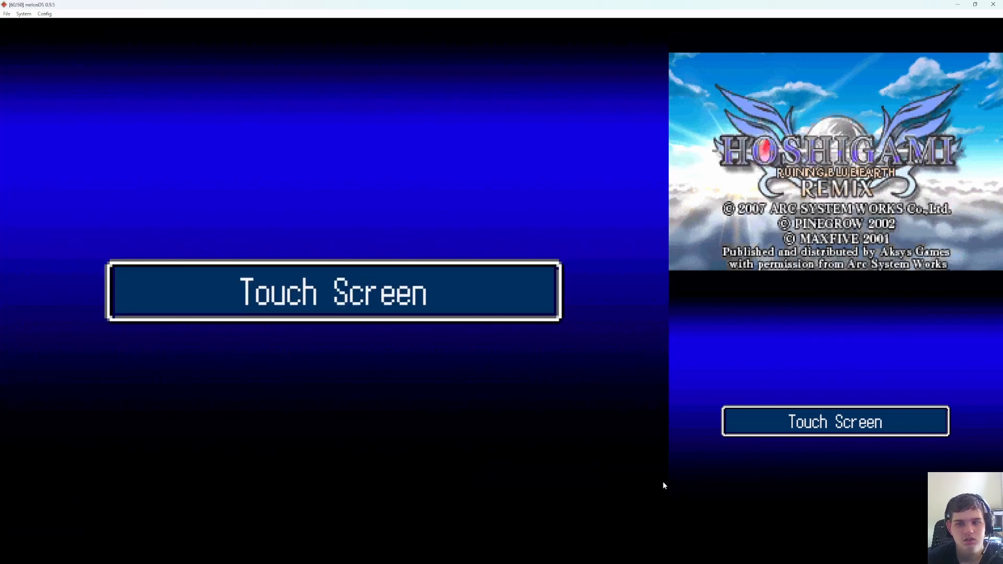
{"action": "left_click", "coordinate": [46, 14]}
{"action": "mouse_move", "coordinate": [86, 143]}
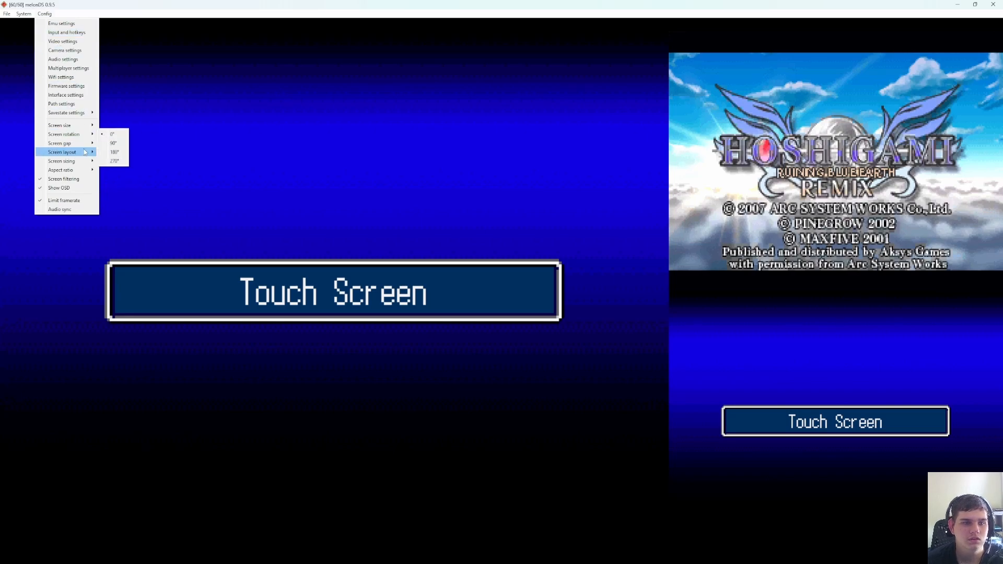
{"action": "left_click", "coordinate": [123, 192]}
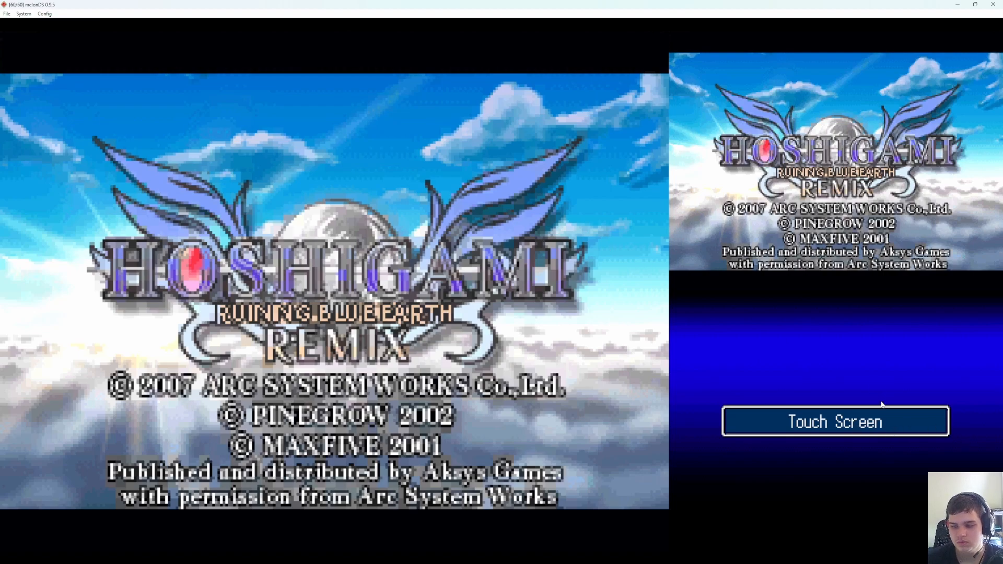
Go from the title screen to the game's main menu and test the up and down controls across its entries.
{"action": "left_click", "coordinate": [892, 423]}
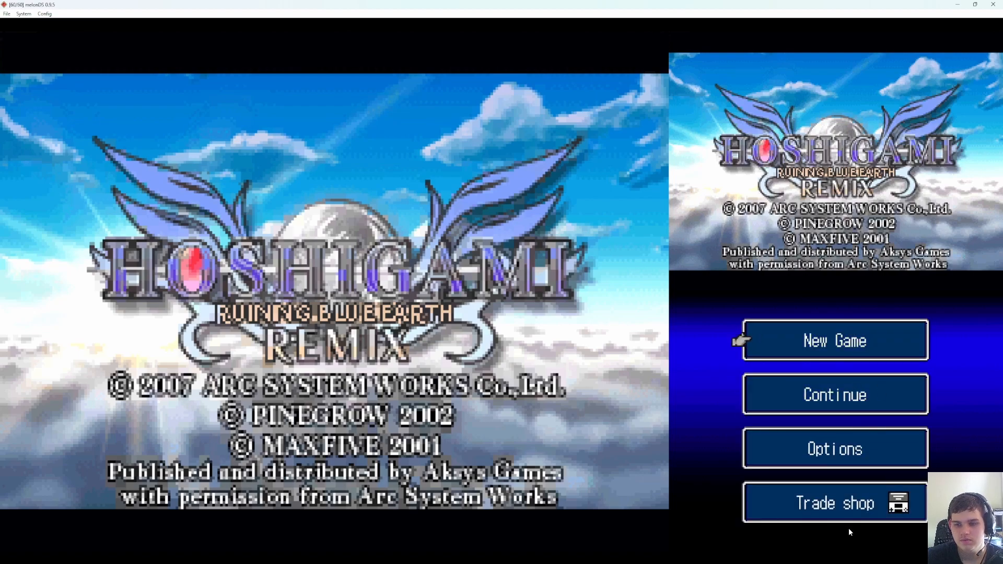
{"action": "key", "text": "Down"}
{"action": "key", "text": "Down"}
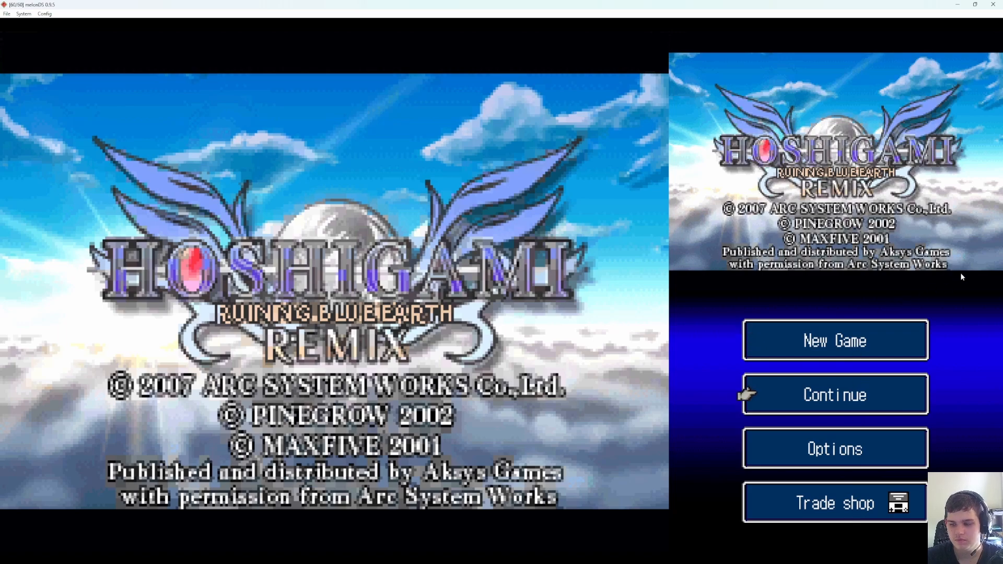
{"action": "key", "text": "Up"}
{"action": "key", "text": "Up"}
{"action": "key", "text": "Down"}
{"action": "key", "text": "Down"}
{"action": "key", "text": "Down"}
{"action": "key", "text": "Up"}
{"action": "key", "text": "Up"}
{"action": "key", "text": "Down"}
{"action": "key", "text": "Down"}
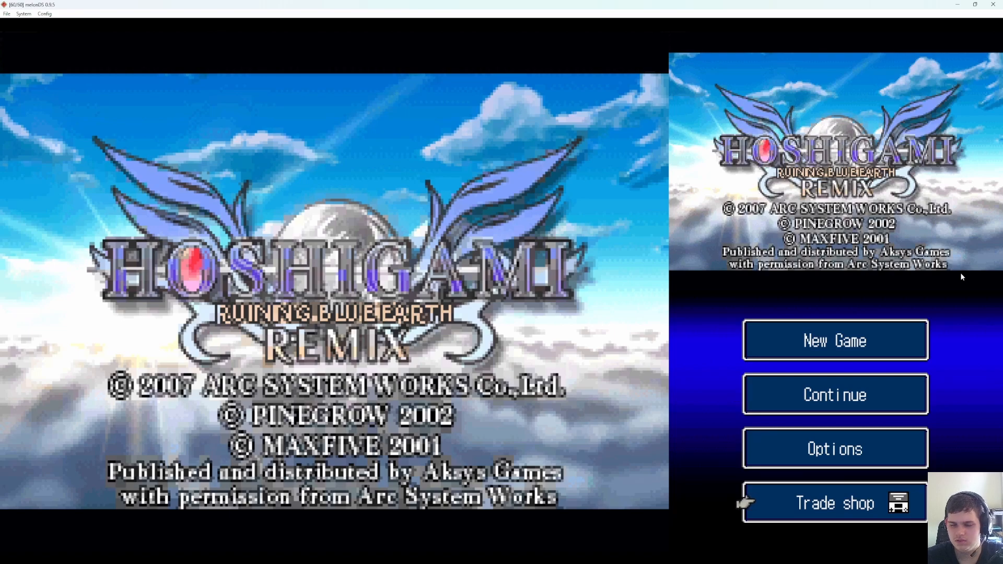
{"action": "key", "text": "Up"}
{"action": "key", "text": "Up"}
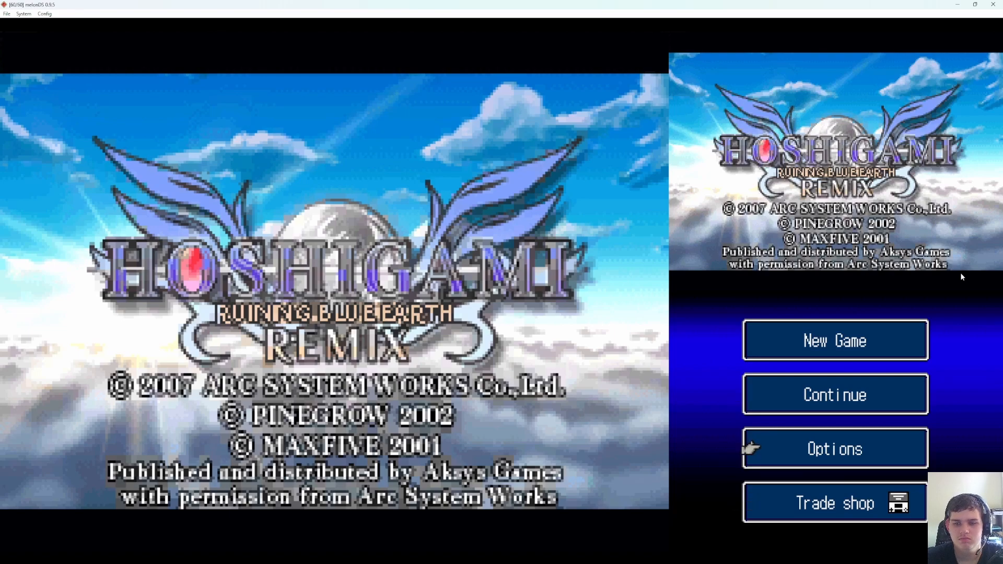
{"action": "key", "text": "Up"}
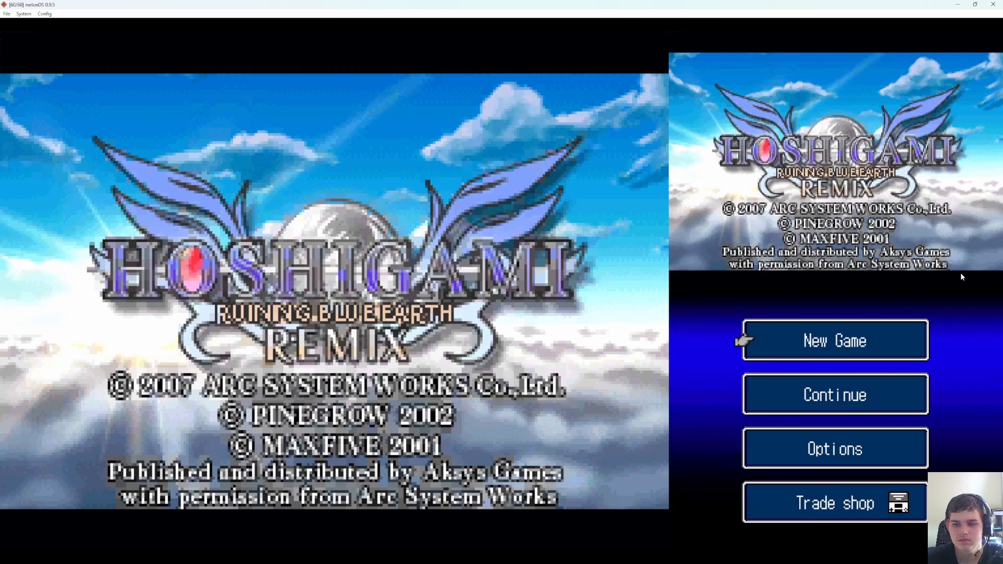
Run the menu cursor down and back up, then start a New Game.
{"action": "key", "text": "Down"}
{"action": "key", "text": "Down"}
{"action": "key", "text": "Down"}
{"action": "key", "text": "Up"}
{"action": "key", "text": "Up"}
{"action": "key", "text": "Up"}
{"action": "key", "text": "x"}
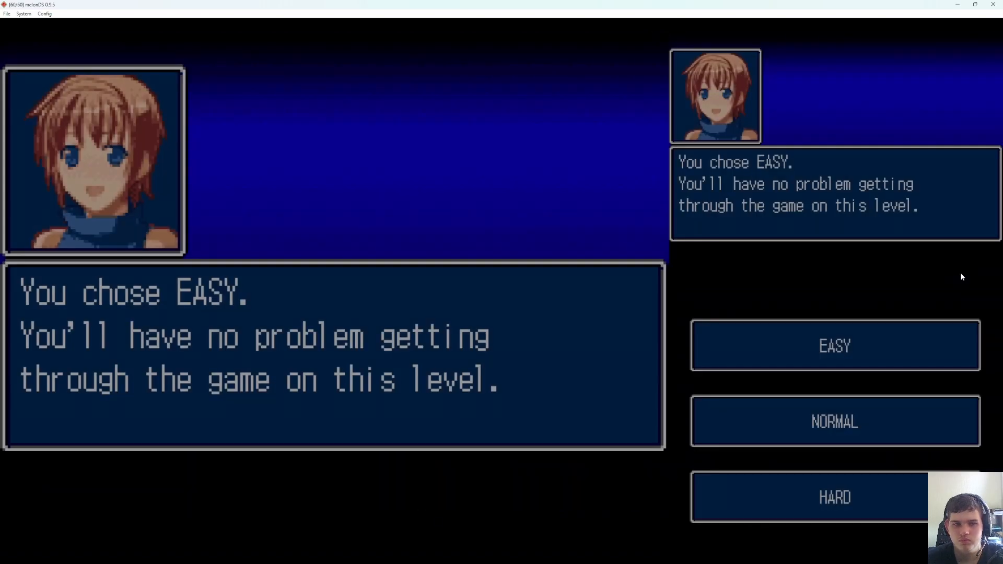
Move through the difficulty levels, choose EASY and confirm it with Yes.
{"action": "key", "text": "Down"}
{"action": "key", "text": "Down"}
{"action": "key", "text": "Up"}
{"action": "key", "text": "Up"}
{"action": "key", "text": "Down"}
{"action": "key", "text": "Down"}
{"action": "key", "text": "Up"}
{"action": "key", "text": "Up"}
{"action": "key", "text": "x"}
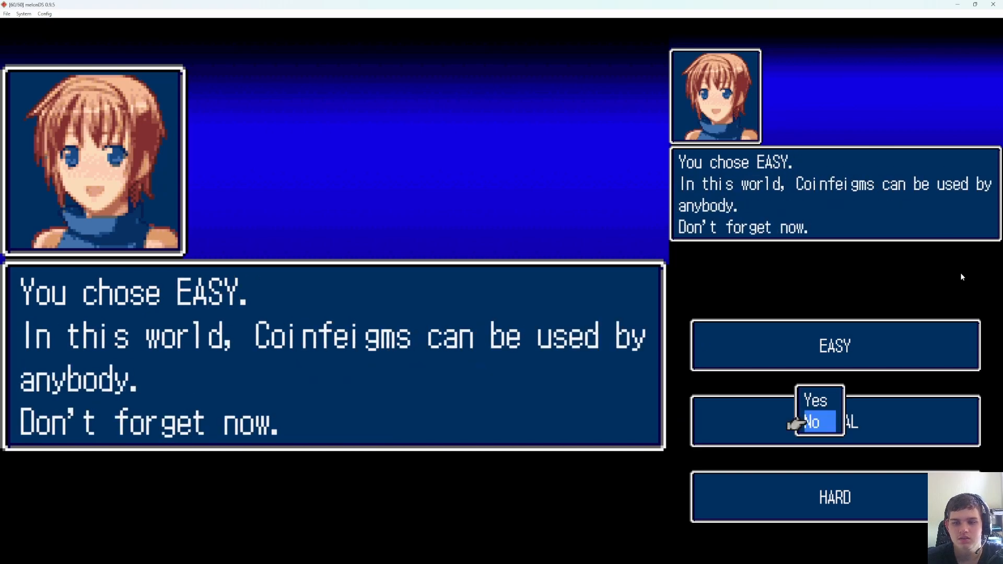
{"action": "key", "text": "Up"}
{"action": "key", "text": "x"}
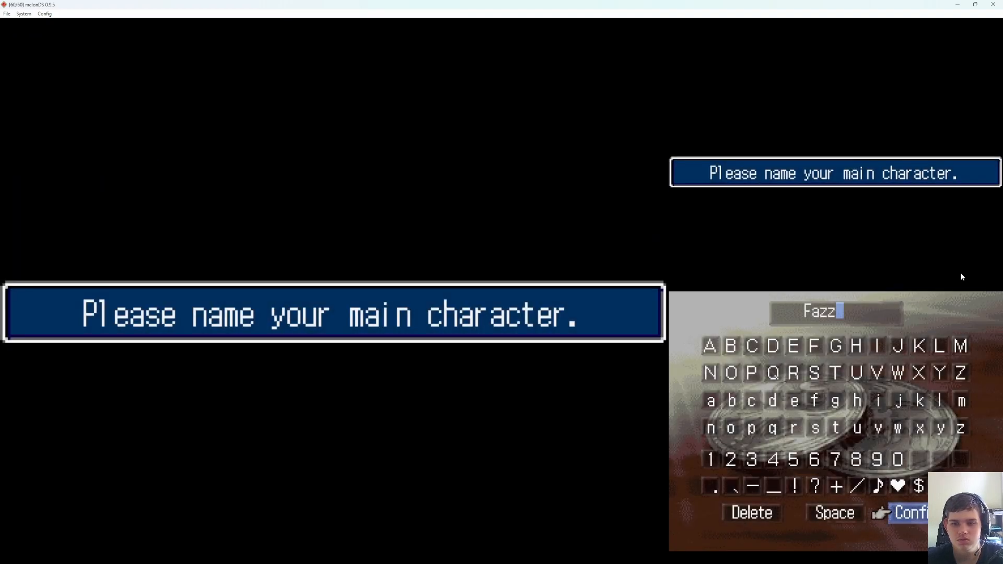
Keep Fazz as the main character's name, confirm it and advance into the opening scene.
{"action": "key", "text": "x"}
{"action": "key", "text": "Down"}
{"action": "key", "text": "x"}
{"action": "key", "text": "x"}
{"action": "key", "text": "x"}
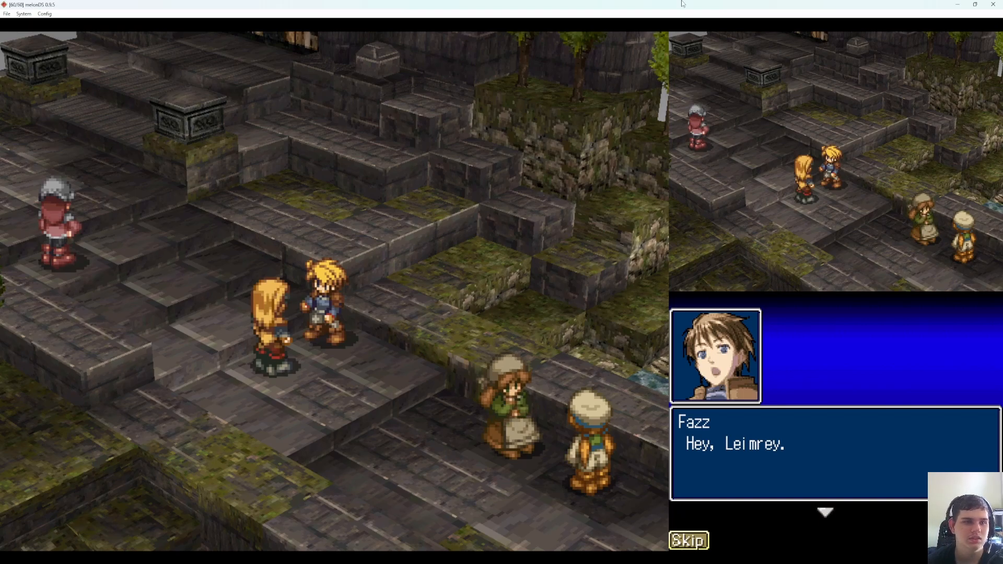
Switch the 3D renderer to Software in the video settings and accept the change.
{"action": "left_click", "coordinate": [46, 14]}
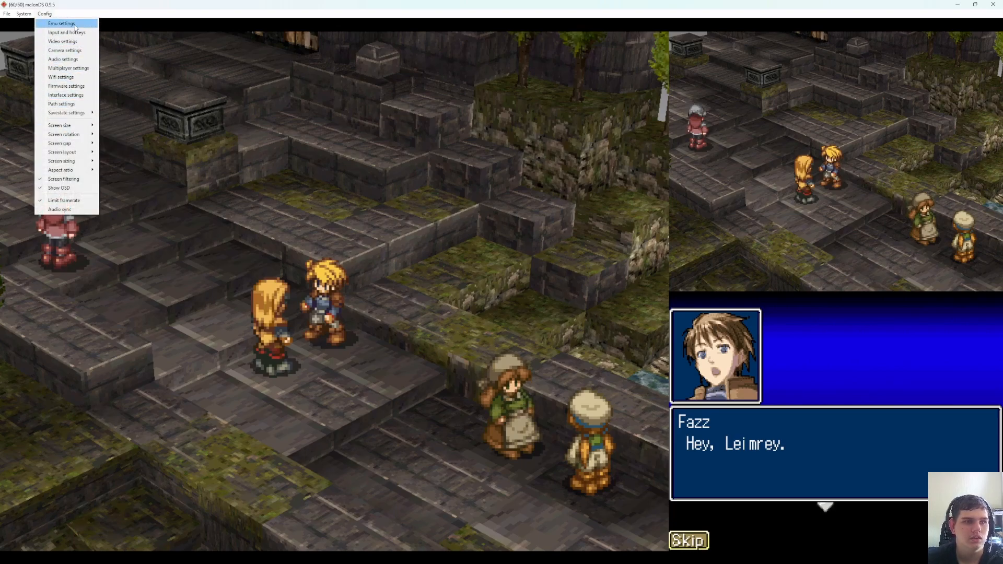
{"action": "left_click", "coordinate": [76, 44]}
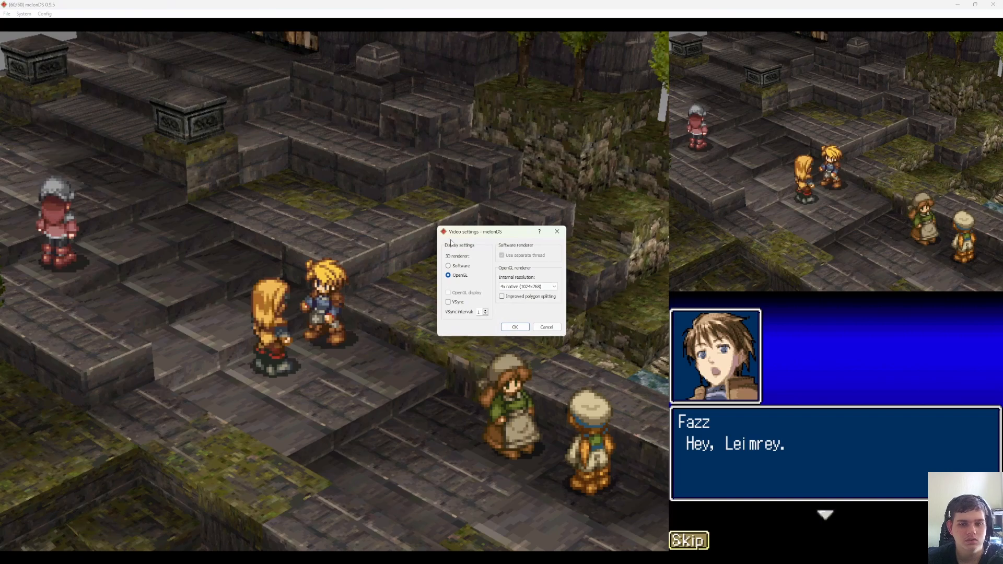
{"action": "left_click", "coordinate": [449, 267]}
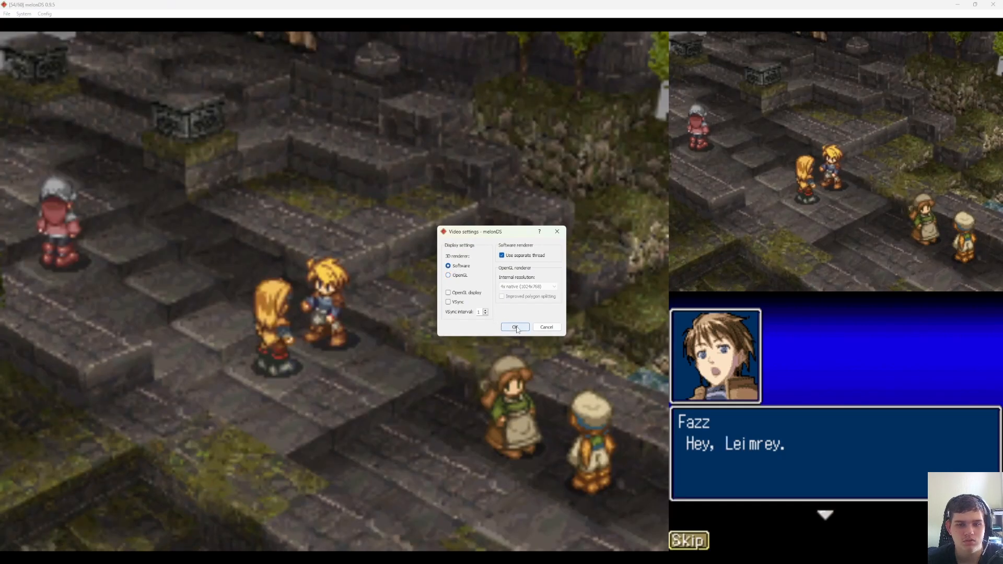
{"action": "left_click", "coordinate": [515, 327]}
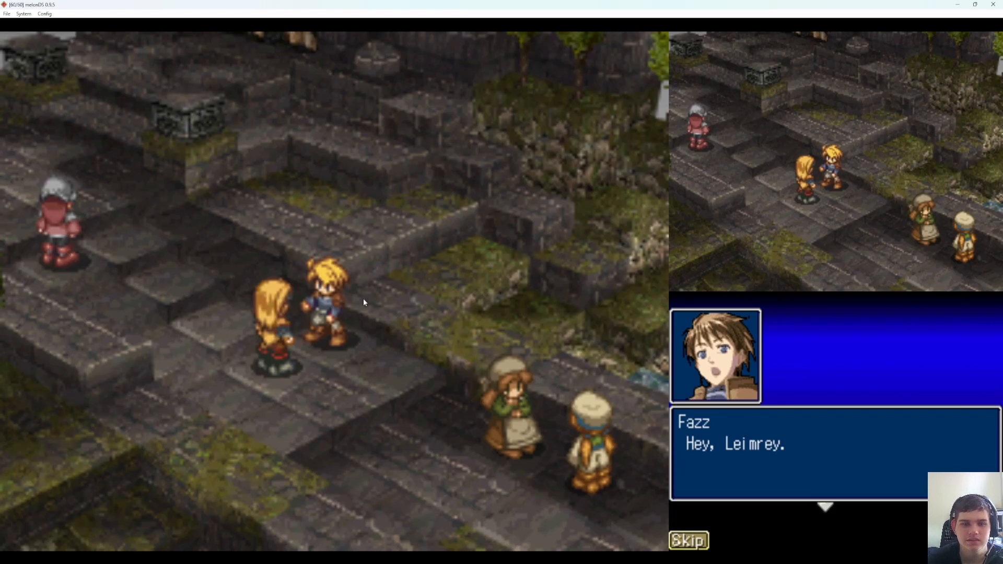
Switch the 3D renderer to OpenGL at 1x native (256x192) internal resolution and move the video settings window clear of the scene.
{"action": "left_click", "coordinate": [44, 14]}
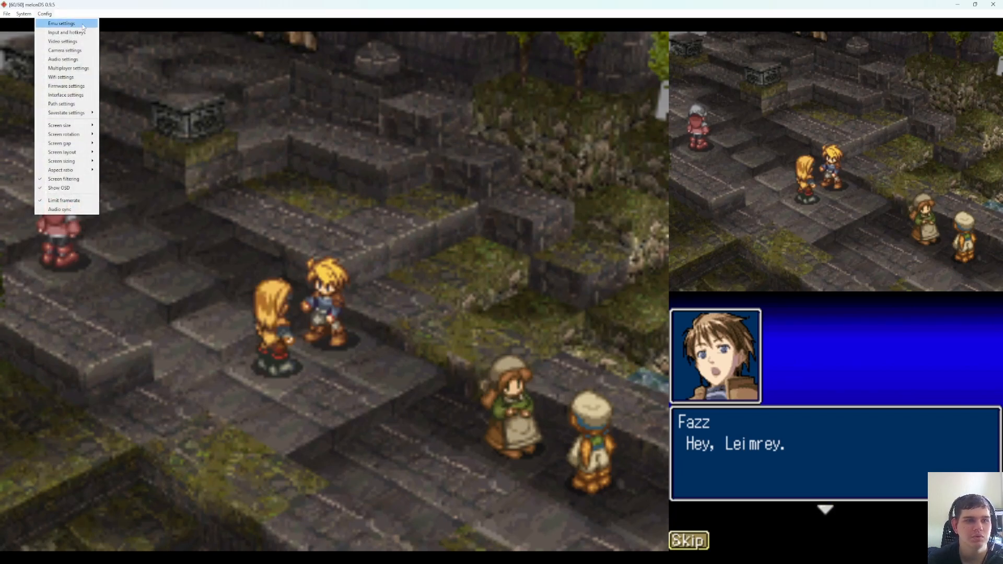
{"action": "left_click", "coordinate": [63, 41]}
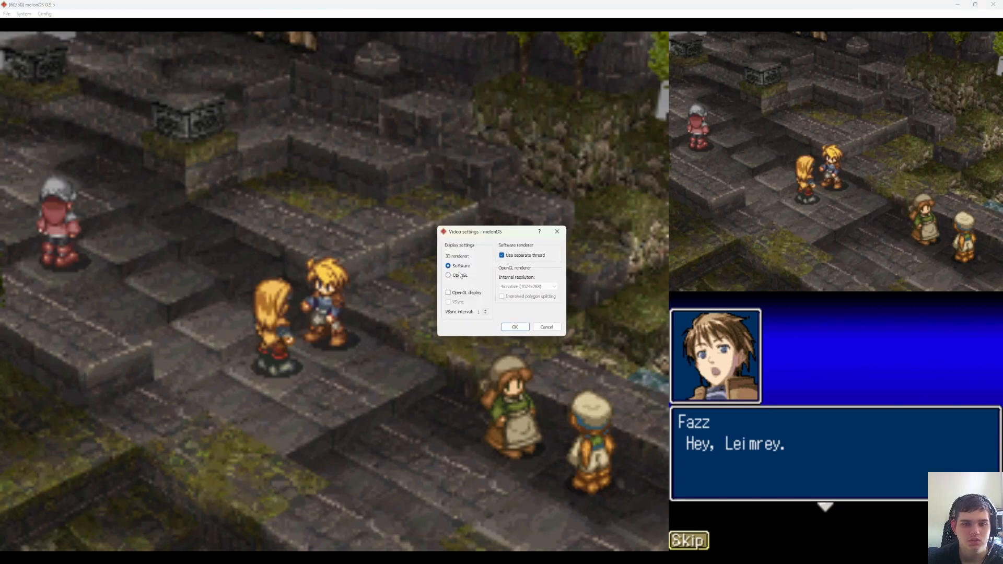
{"action": "left_click", "coordinate": [460, 275]}
{"action": "left_click", "coordinate": [528, 286]}
{"action": "left_click", "coordinate": [528, 292]}
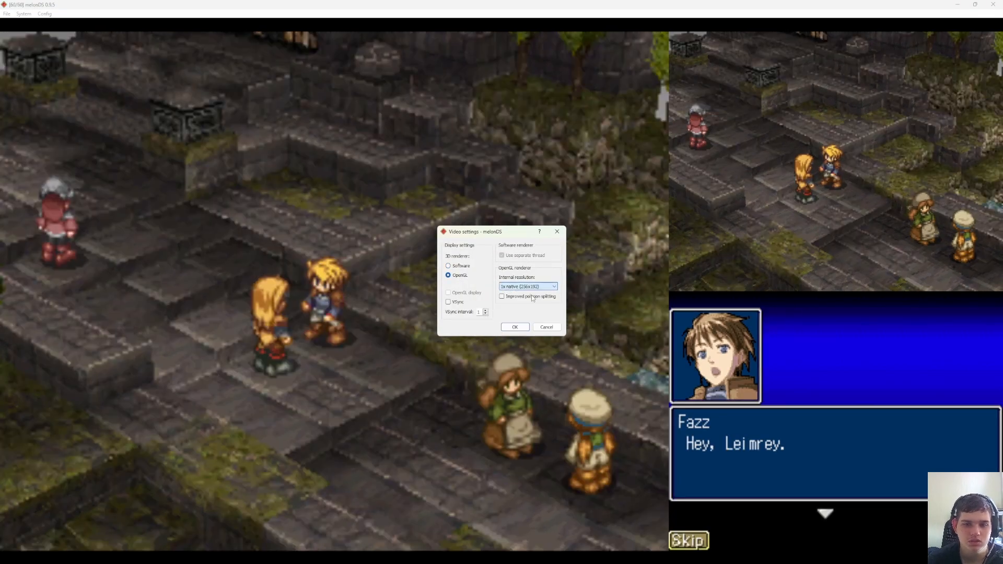
{"action": "left_click_drag", "start_coordinate": [502, 239], "coordinate": [655, 84]}
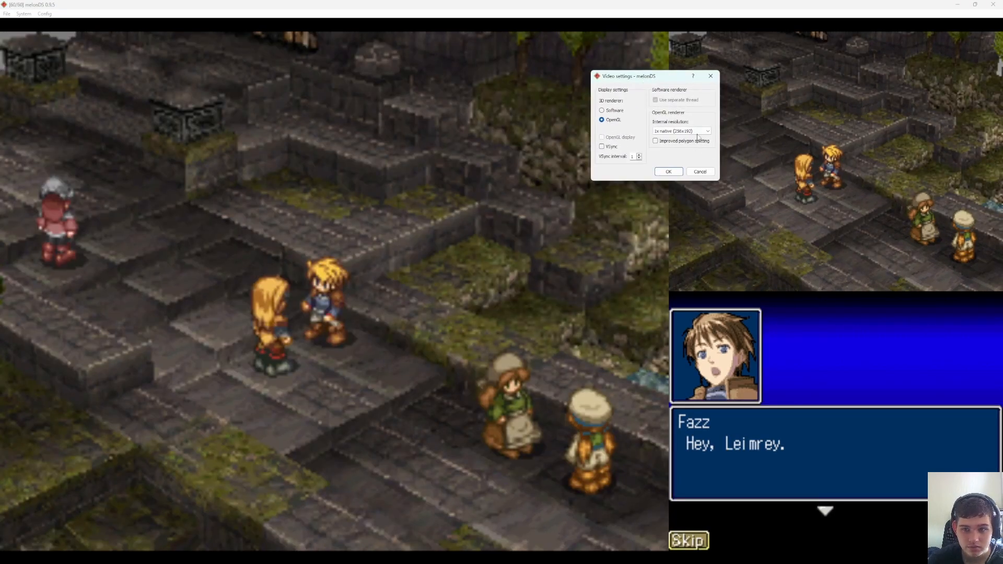
Compare the OpenGL internal resolutions 2x, 3x, 4x and 16x native (4096x3072) on the running scene.
{"action": "left_click", "coordinate": [690, 132]}
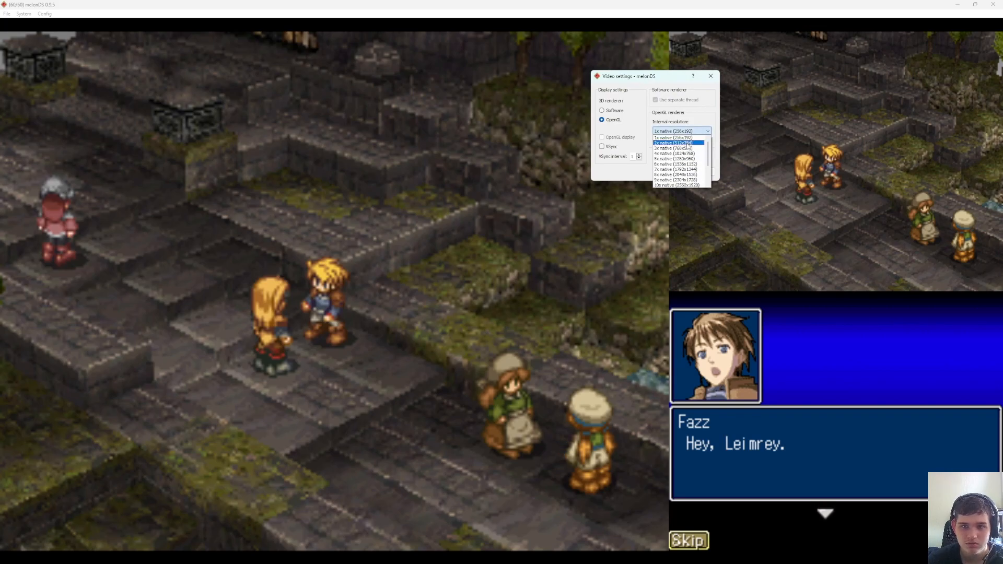
{"action": "left_click", "coordinate": [687, 143]}
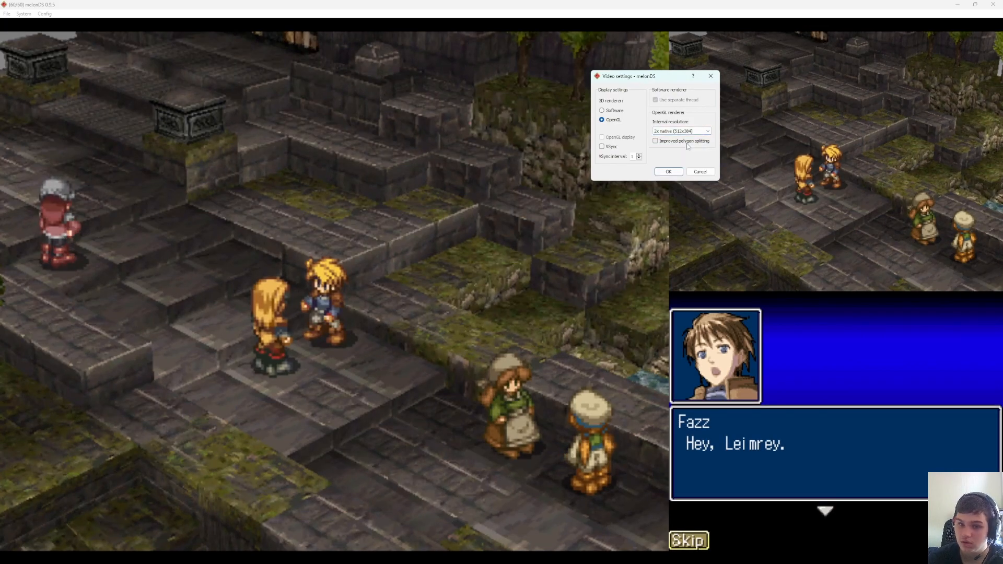
{"action": "left_click", "coordinate": [689, 131]}
{"action": "left_click", "coordinate": [693, 151]}
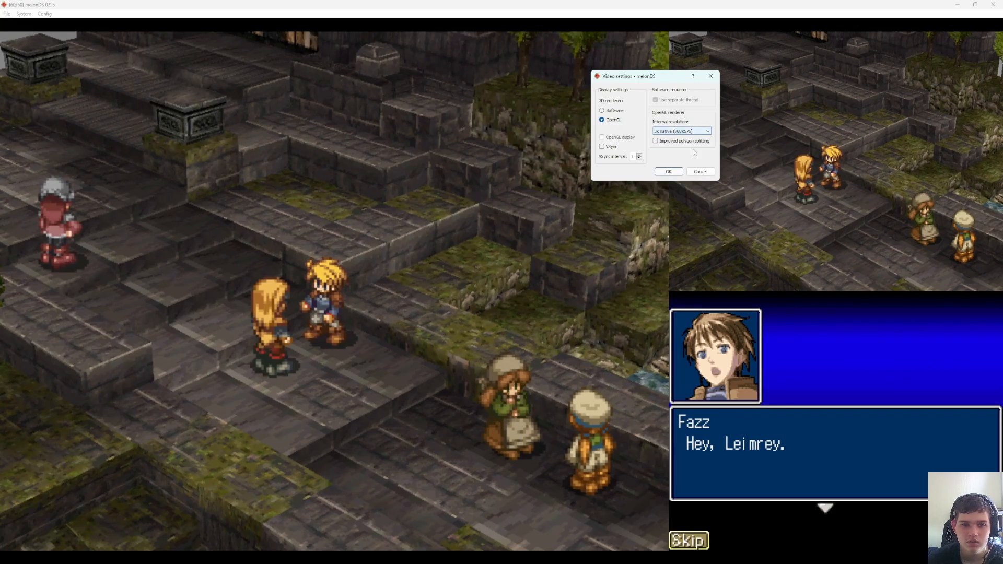
{"action": "left_click", "coordinate": [689, 131]}
{"action": "left_click", "coordinate": [685, 158]}
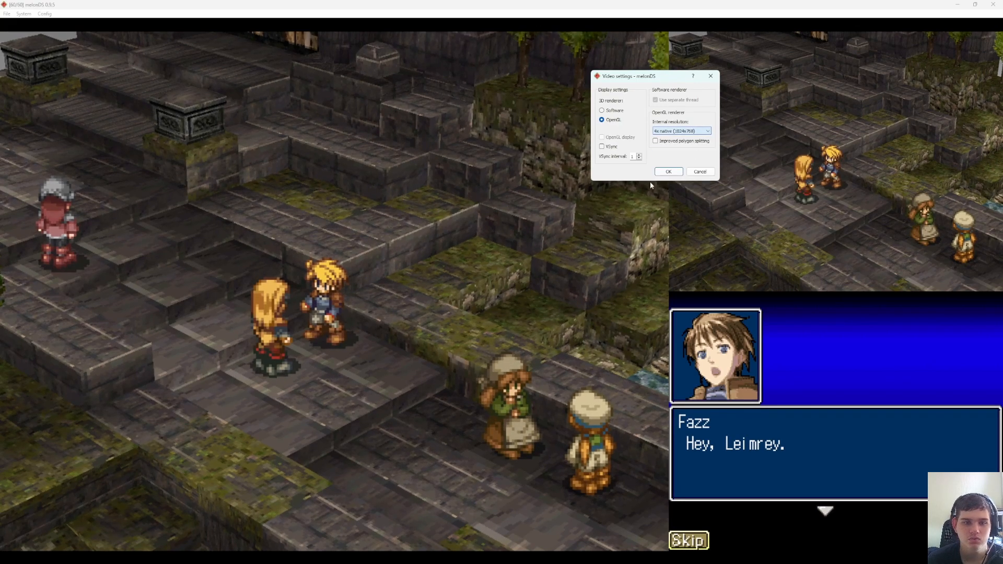
{"action": "left_click", "coordinate": [682, 131]}
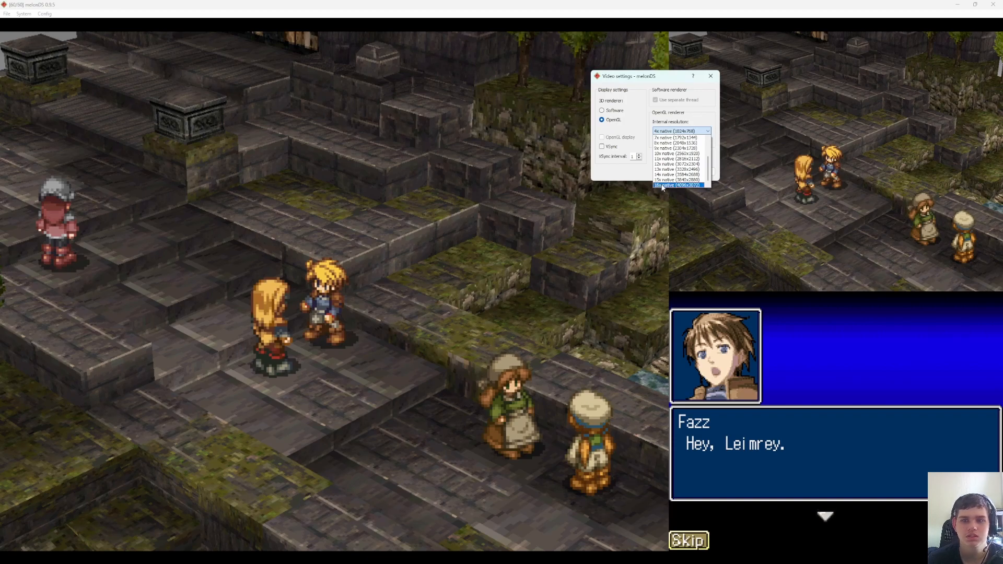
{"action": "left_click", "coordinate": [662, 186]}
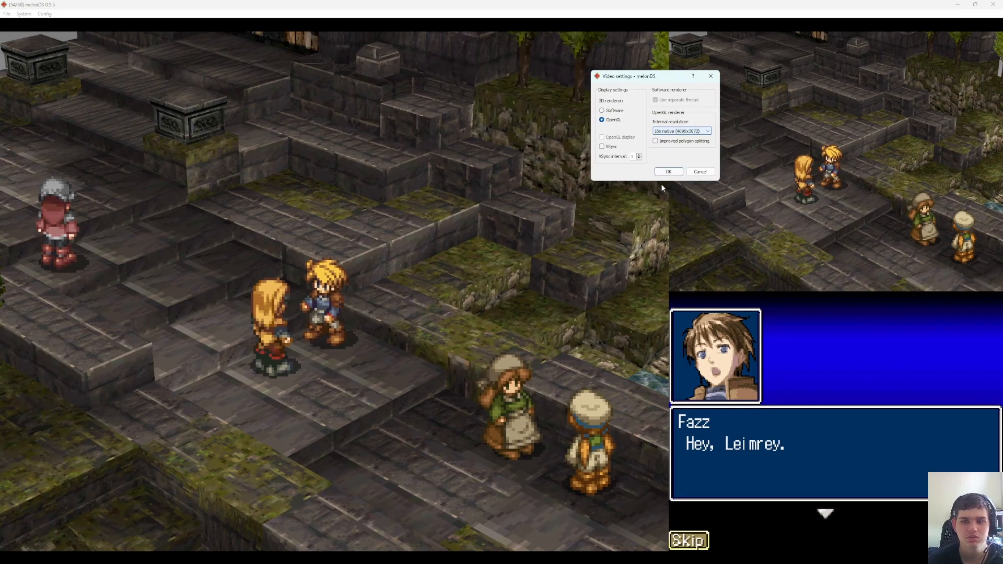
Set the OpenGL internal resolution to 4x native (1024x768) and accept the video settings.
{"action": "left_click", "coordinate": [703, 131]}
{"action": "scroll", "coordinate": [678, 157], "scroll_direction": "up", "scroll_amount": 2}
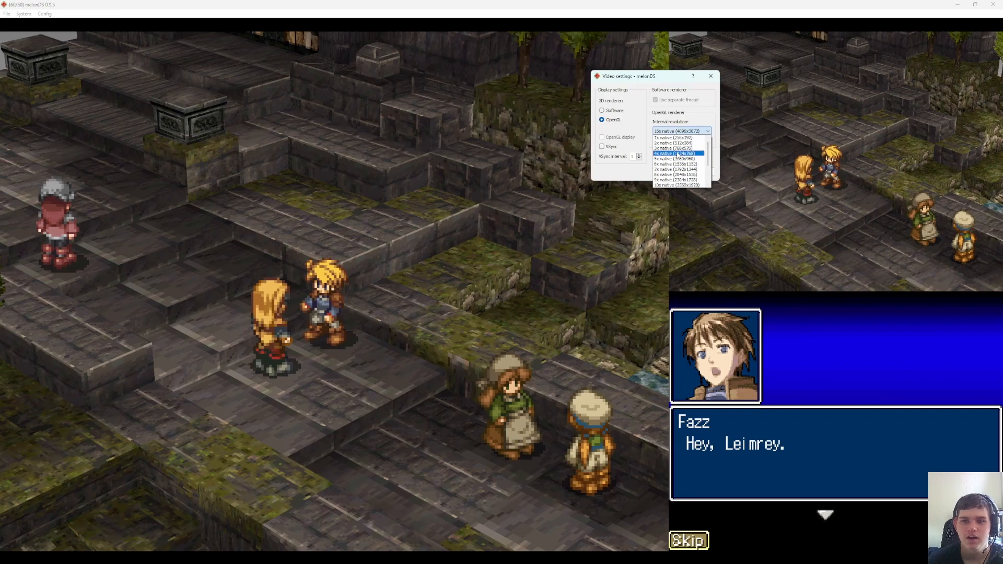
{"action": "left_click", "coordinate": [677, 153]}
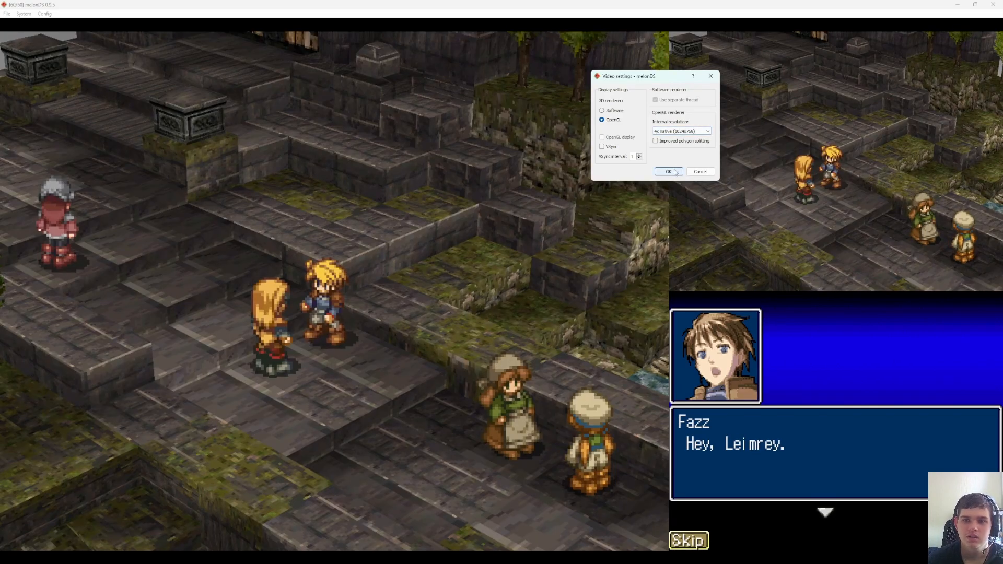
{"action": "left_click", "coordinate": [674, 173]}
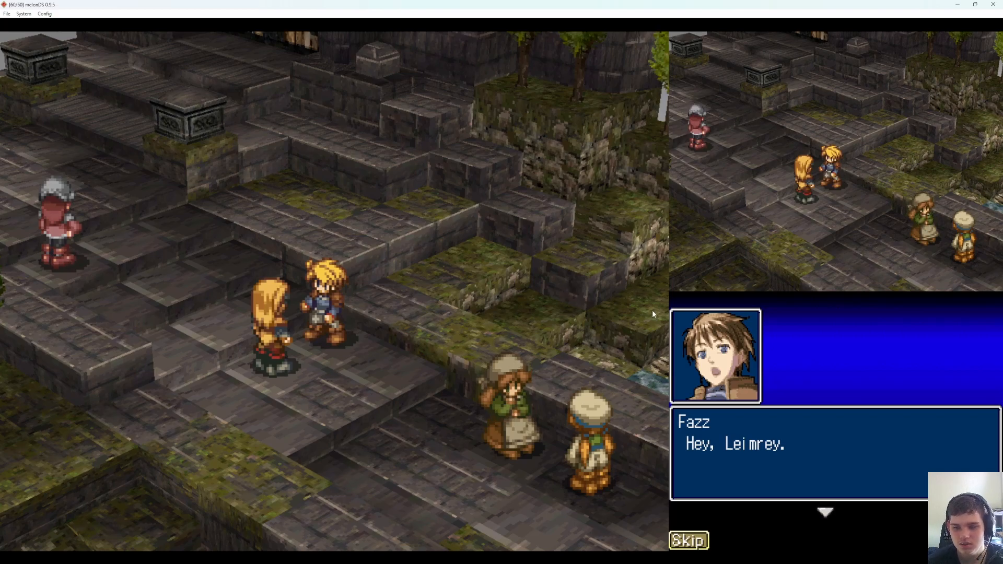
Skip through the opening story scenes until the first dialogue choice.
{"action": "left_click", "coordinate": [688, 540]}
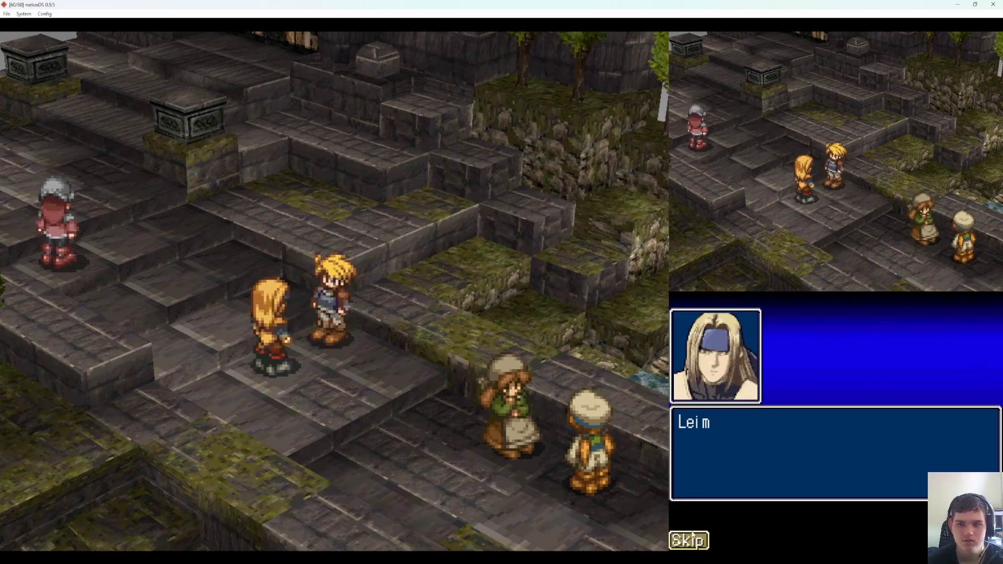
{"action": "left_click", "coordinate": [692, 541]}
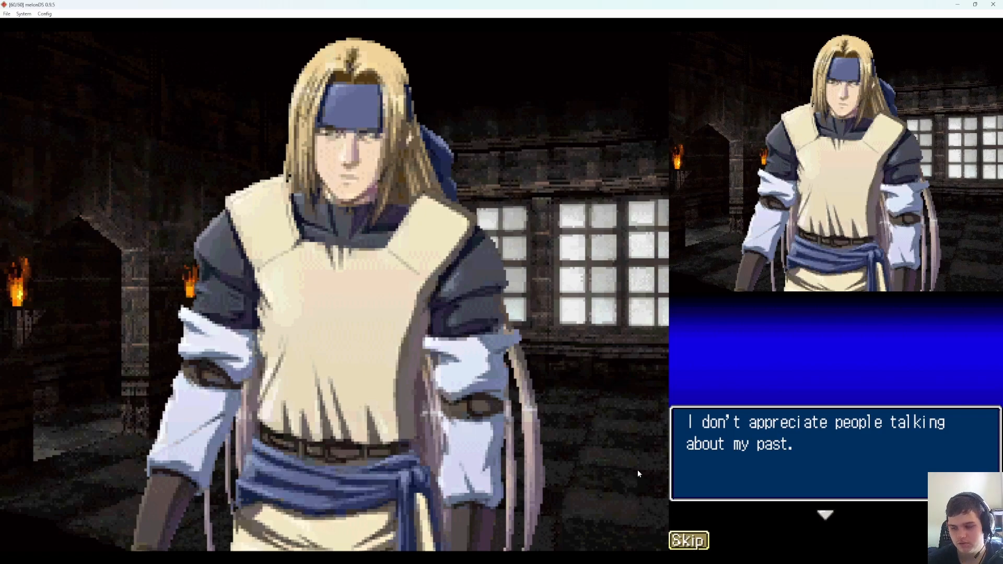
{"action": "left_click", "coordinate": [687, 540]}
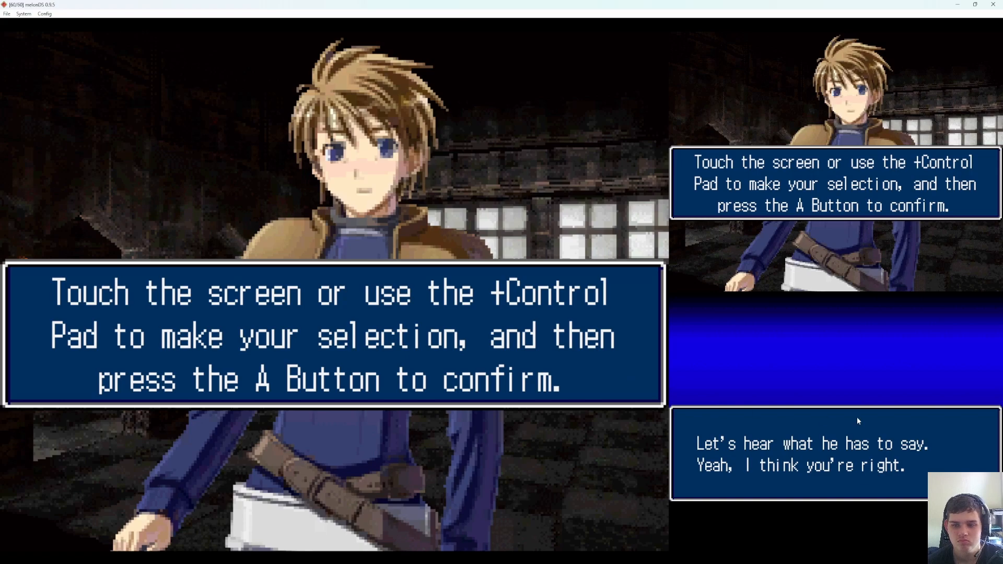
Test touch input by alternating between the two dialogue replies, ending on "Let's hear what he has to say.".
{"action": "left_click", "coordinate": [820, 445]}
{"action": "left_click", "coordinate": [792, 468]}
{"action": "left_click", "coordinate": [799, 447]}
{"action": "left_click", "coordinate": [801, 468]}
{"action": "left_click", "coordinate": [802, 447]}
{"action": "left_click", "coordinate": [803, 464]}
{"action": "left_click", "coordinate": [804, 447]}
{"action": "left_click", "coordinate": [803, 463]}
{"action": "left_click", "coordinate": [806, 447]}
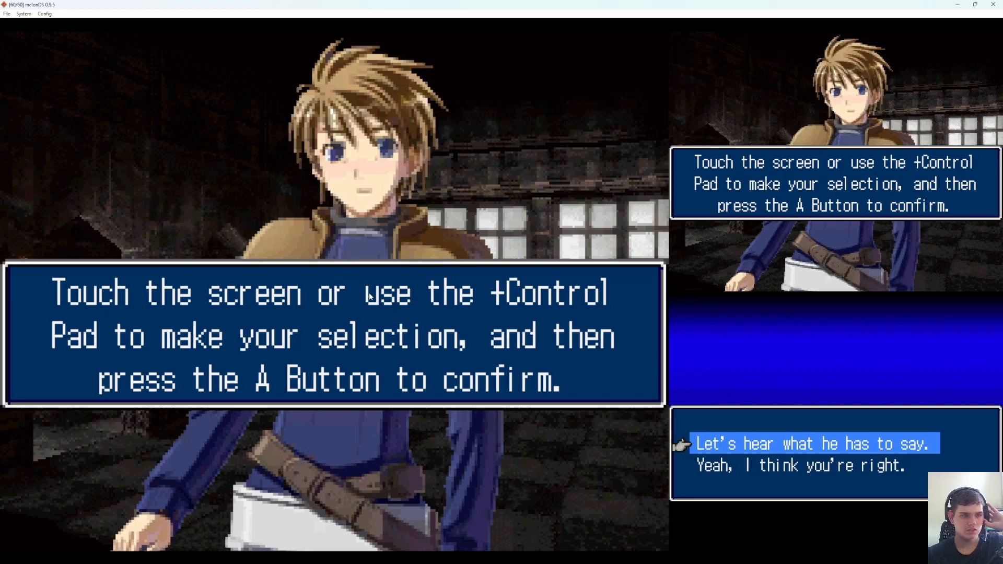
{"action": "left_click", "coordinate": [7, 14]}
{"action": "left_click", "coordinate": [243, 92]}
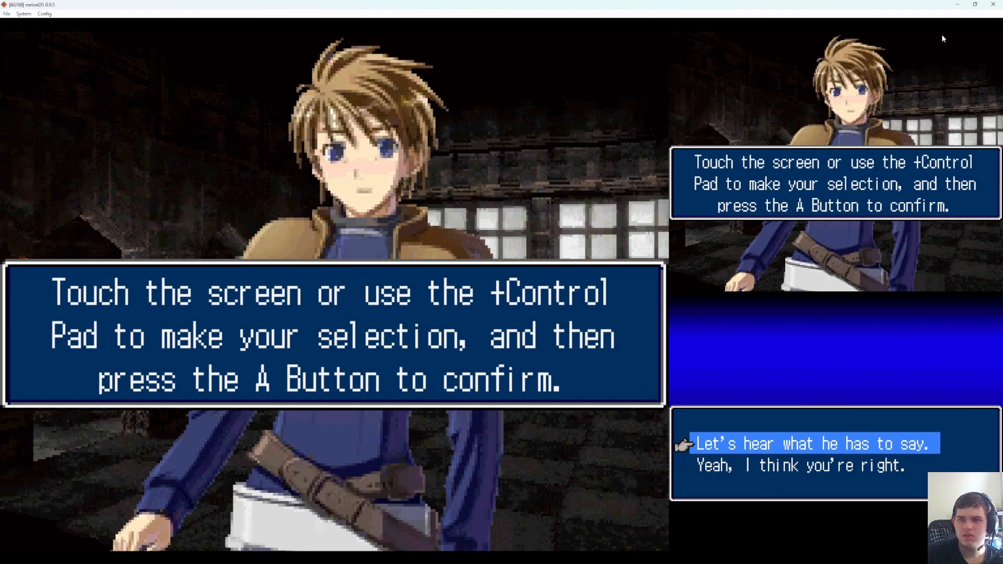
{"action": "left_click", "coordinate": [7, 14]}
{"action": "mouse_move", "coordinate": [19, 15]}
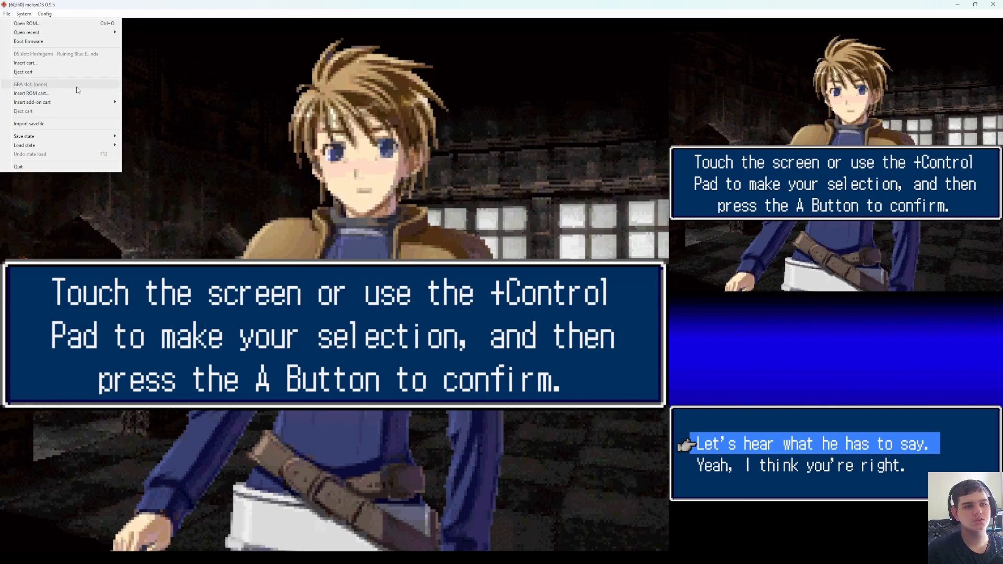
{"action": "mouse_move", "coordinate": [63, 100]}
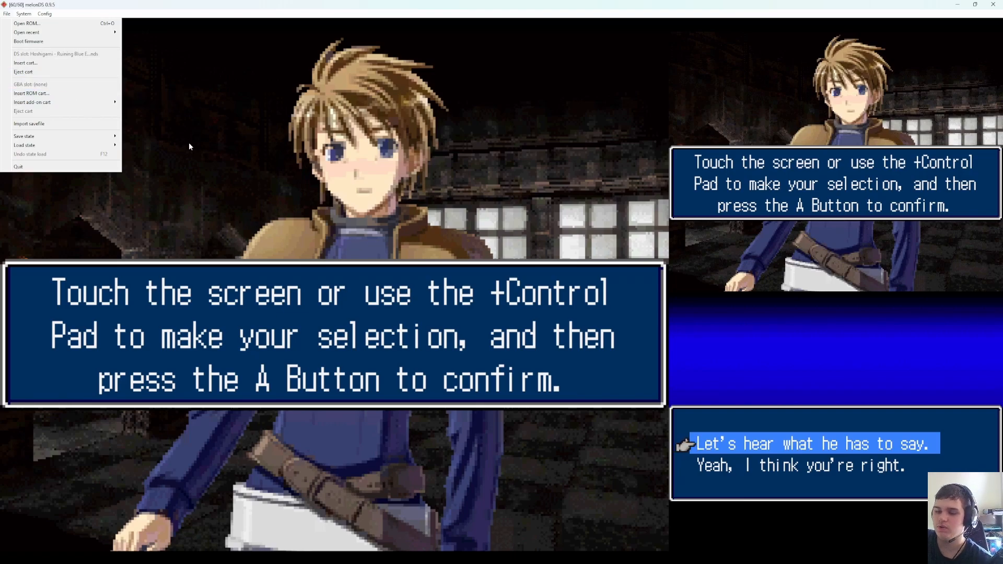
Set the console type to DSi (experimental), accept the emulation reset and continue past the health and safety screen.
{"action": "left_click", "coordinate": [46, 14]}
{"action": "left_click", "coordinate": [46, 15]}
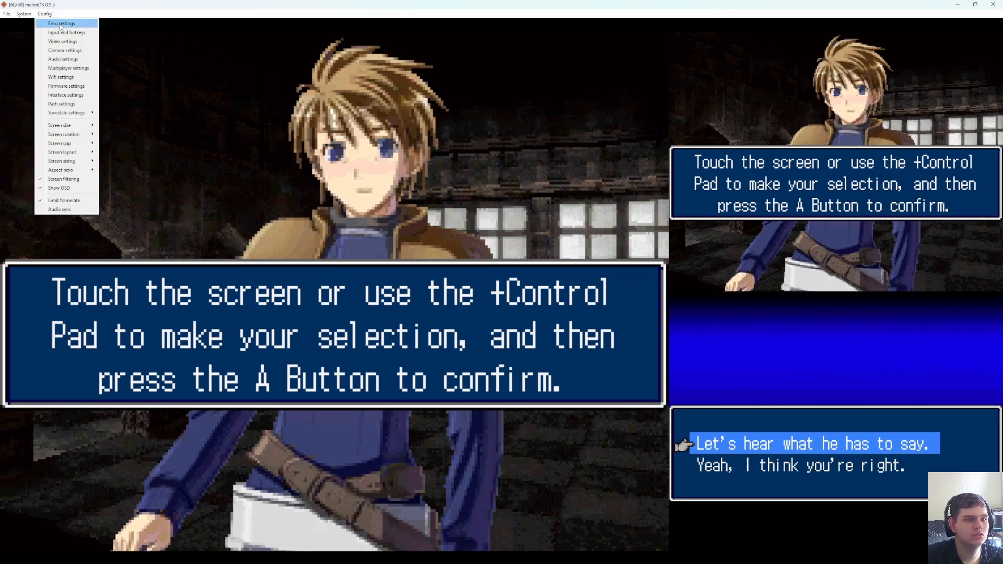
{"action": "left_click", "coordinate": [61, 23]}
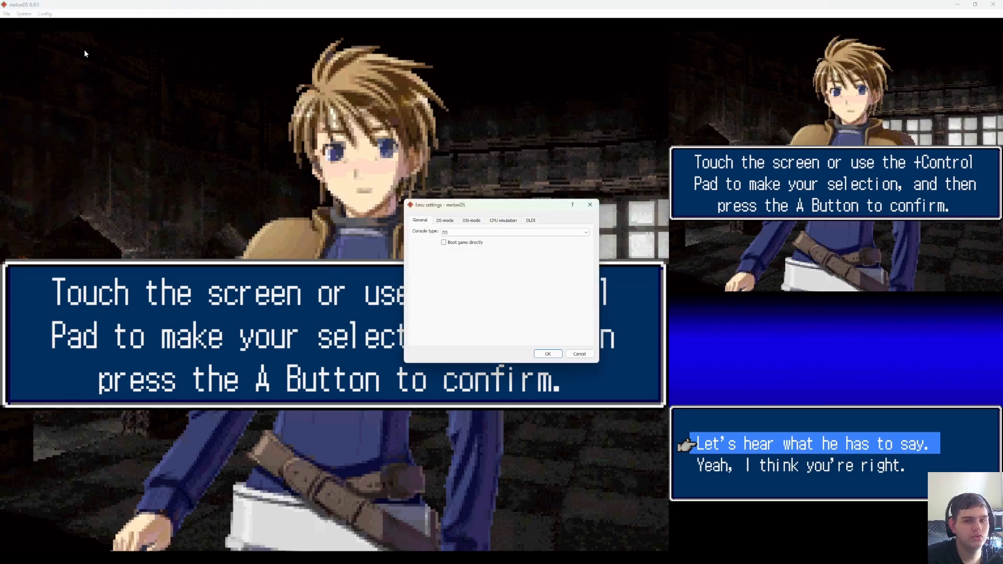
{"action": "left_click", "coordinate": [464, 235]}
{"action": "left_click", "coordinate": [462, 242]}
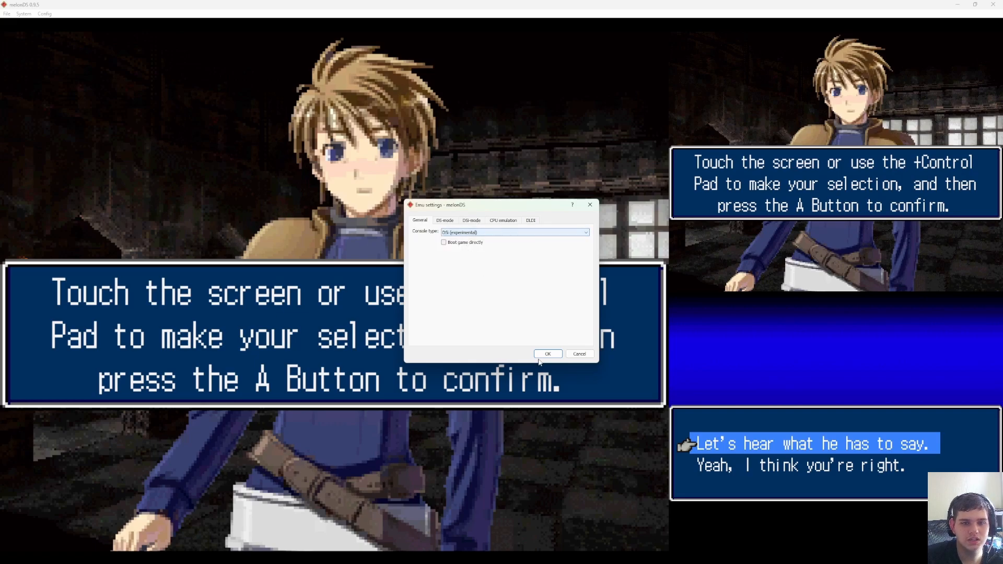
{"action": "left_click", "coordinate": [548, 354]}
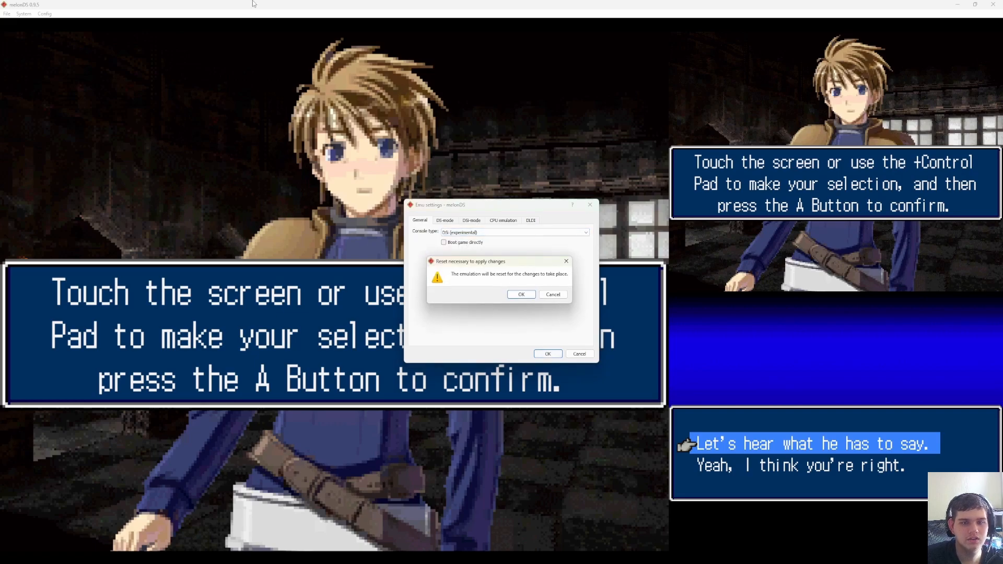
{"action": "left_click", "coordinate": [521, 295]}
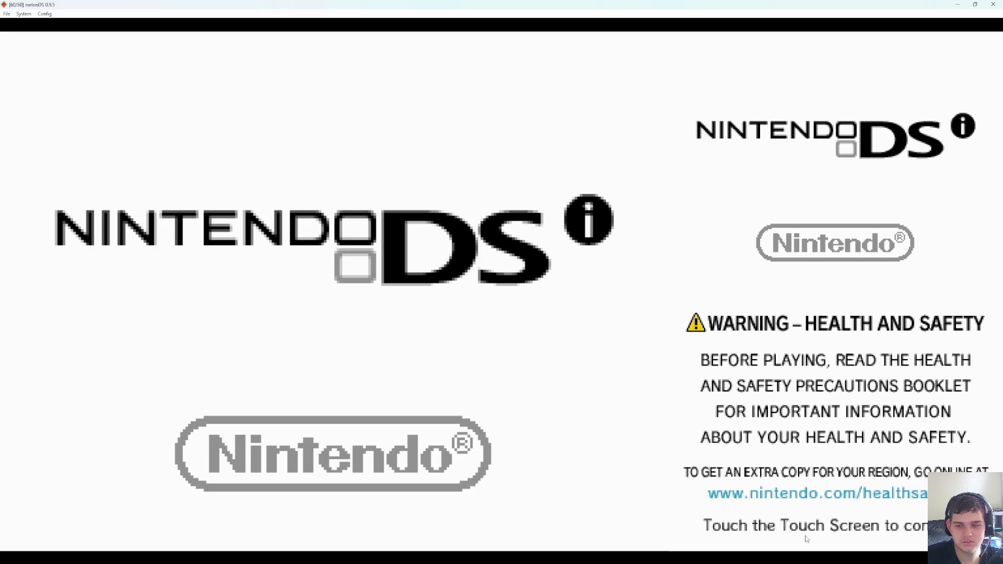
{"action": "left_click", "coordinate": [811, 535]}
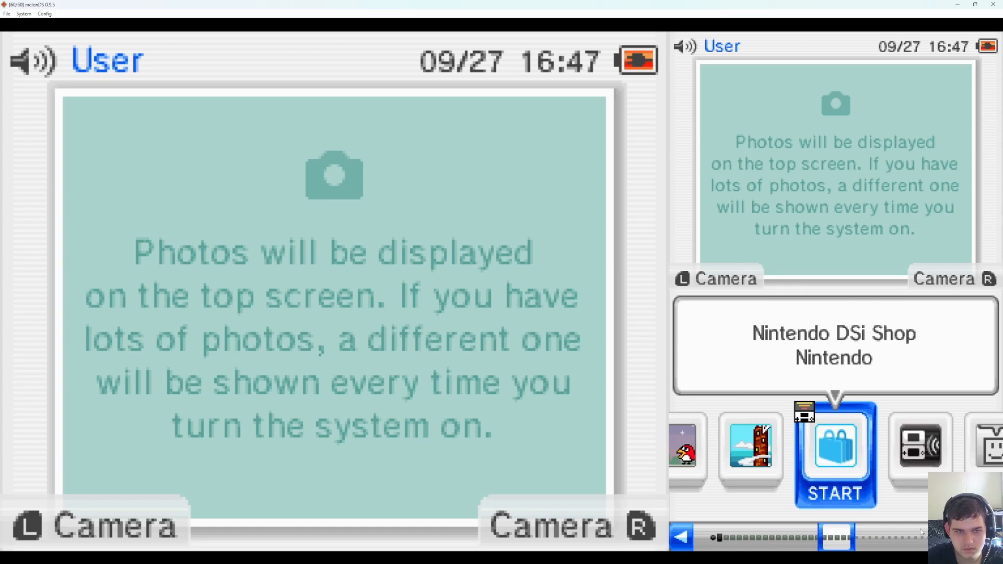
Change the screen layout to Vertical for the DSi menu.
{"action": "left_click", "coordinate": [44, 14]}
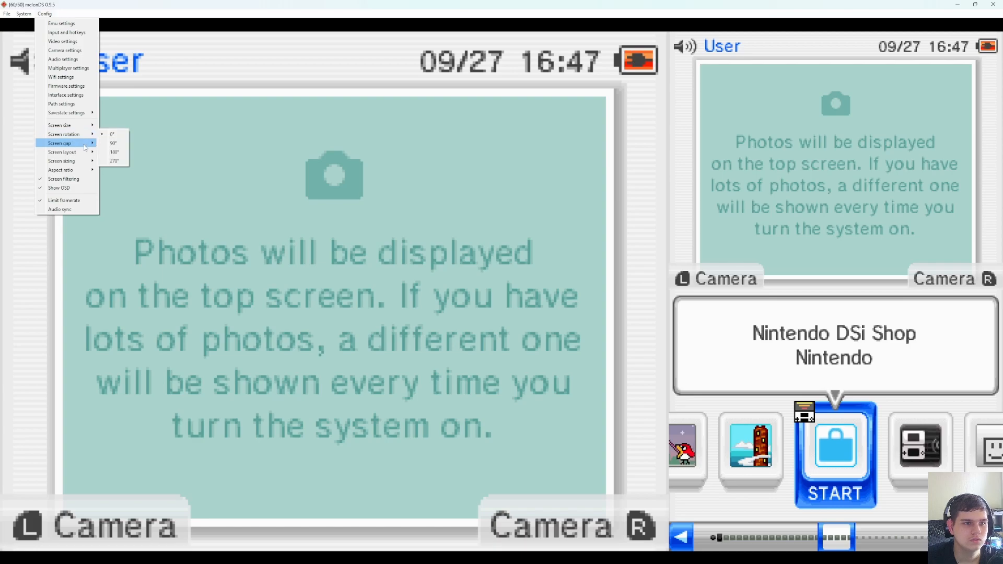
{"action": "mouse_move", "coordinate": [85, 153]}
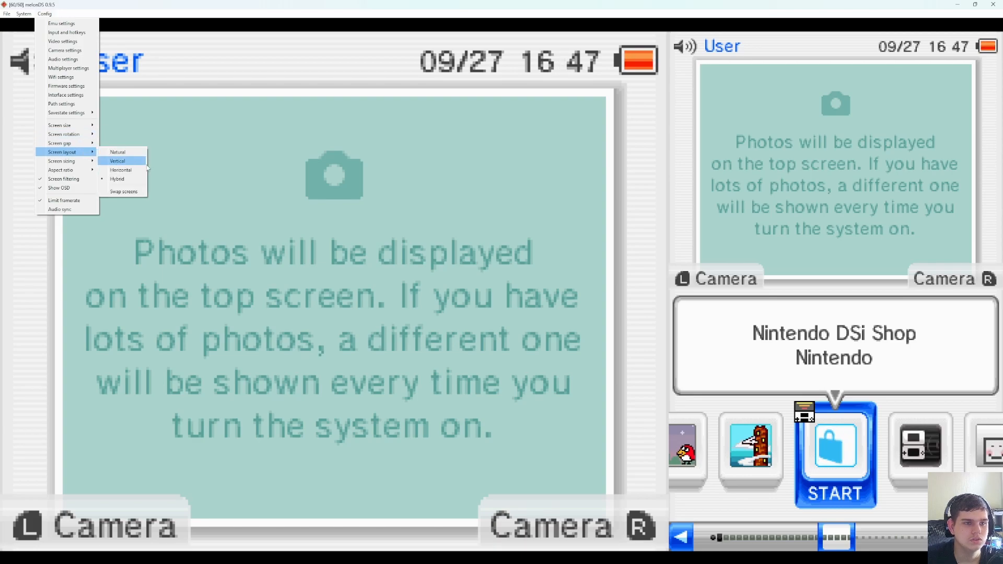
{"action": "left_click", "coordinate": [127, 162]}
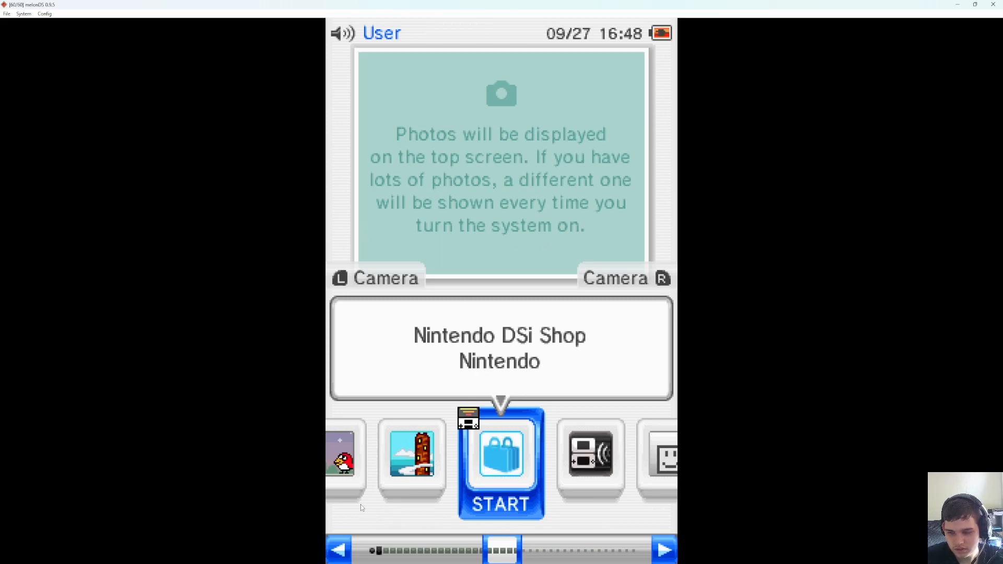
Browse backwards through the DSi menu titles from Nintendo DSi Shop to beyond SUDOKU.
{"action": "left_click", "coordinate": [334, 555]}
{"action": "left_click", "coordinate": [329, 557]}
{"action": "left_click", "coordinate": [329, 557]}
{"action": "left_click", "coordinate": [333, 554]}
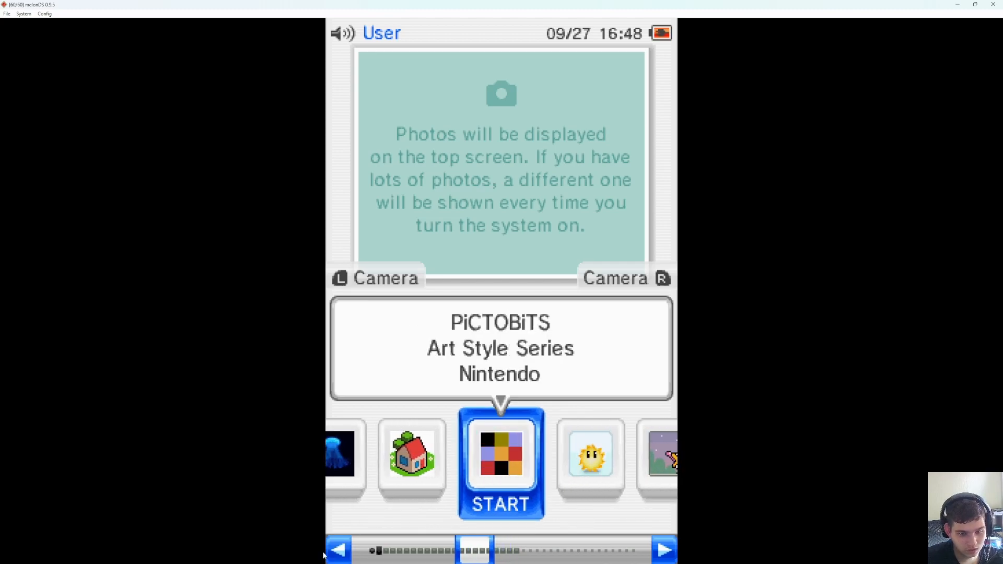
{"action": "left_click", "coordinate": [335, 553]}
{"action": "left_click", "coordinate": [336, 552]}
{"action": "left_click", "coordinate": [335, 552]}
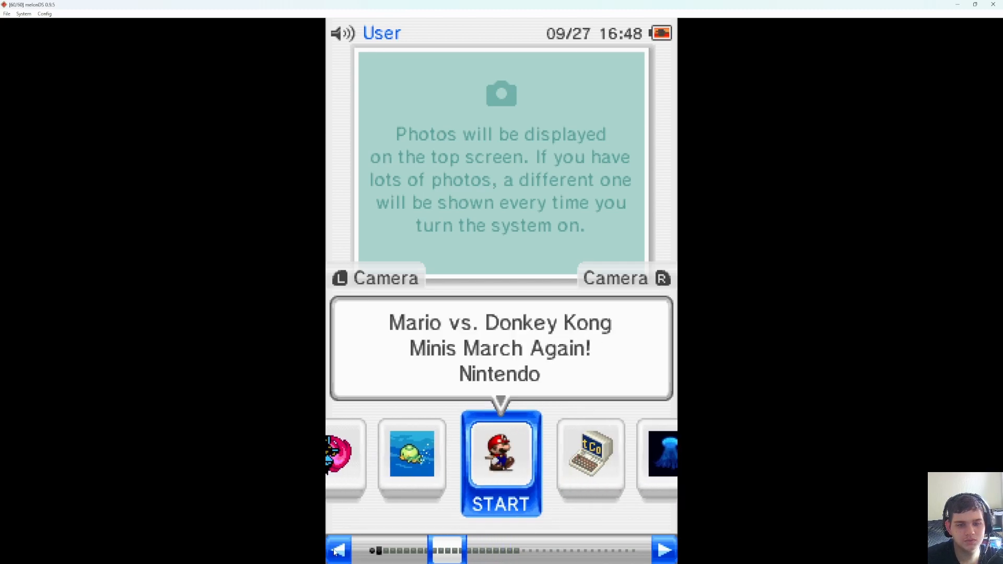
{"action": "left_click", "coordinate": [335, 552]}
{"action": "left_click", "coordinate": [335, 552]}
{"action": "left_click", "coordinate": [335, 552]}
{"action": "left_click", "coordinate": [336, 552]}
{"action": "left_click", "coordinate": [337, 551]}
{"action": "left_click", "coordinate": [337, 552]}
{"action": "left_click", "coordinate": [337, 552]}
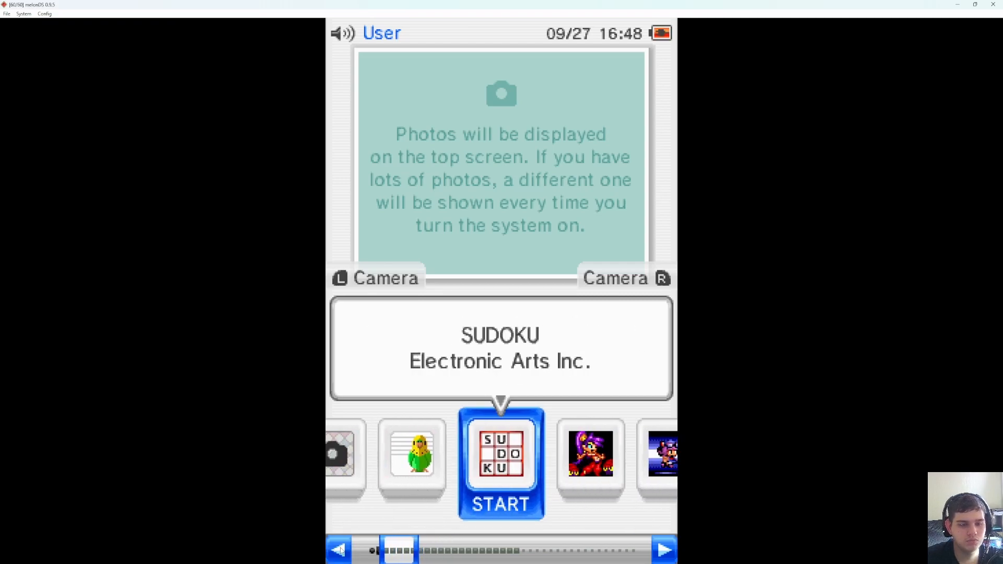
{"action": "left_click", "coordinate": [339, 551]}
{"action": "left_click", "coordinate": [339, 551]}
Move forward through the DSi menu titles to Zelda: Four Swords Anniversary Edition.
{"action": "left_click", "coordinate": [675, 551]}
{"action": "left_click", "coordinate": [675, 551]}
{"action": "left_click", "coordinate": [675, 551]}
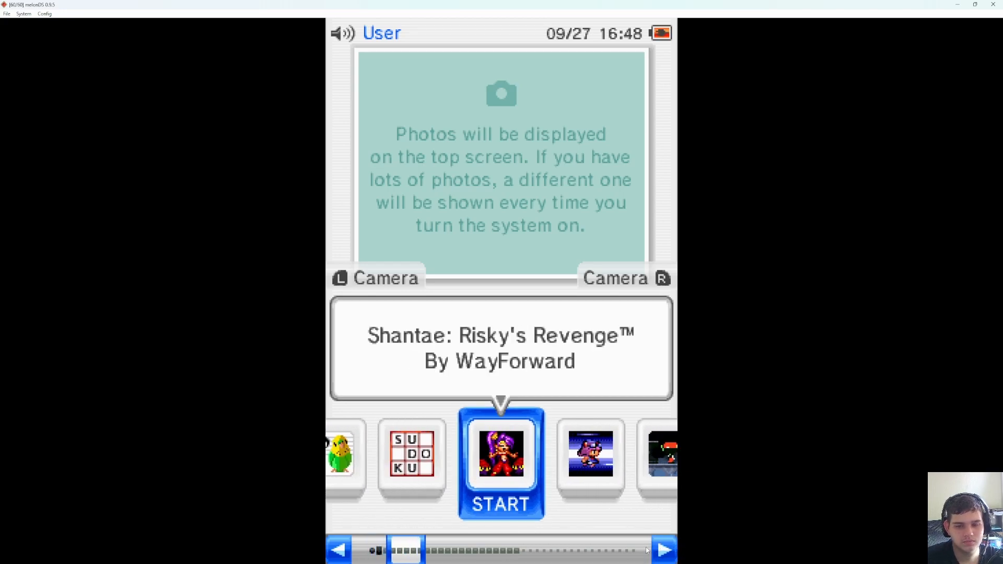
{"action": "left_click", "coordinate": [669, 552]}
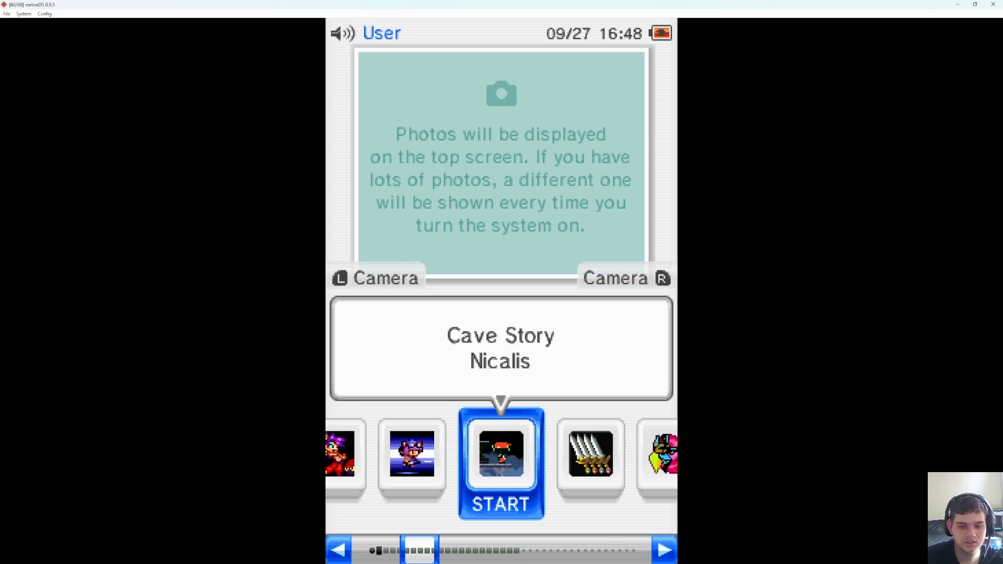
{"action": "left_click", "coordinate": [662, 546]}
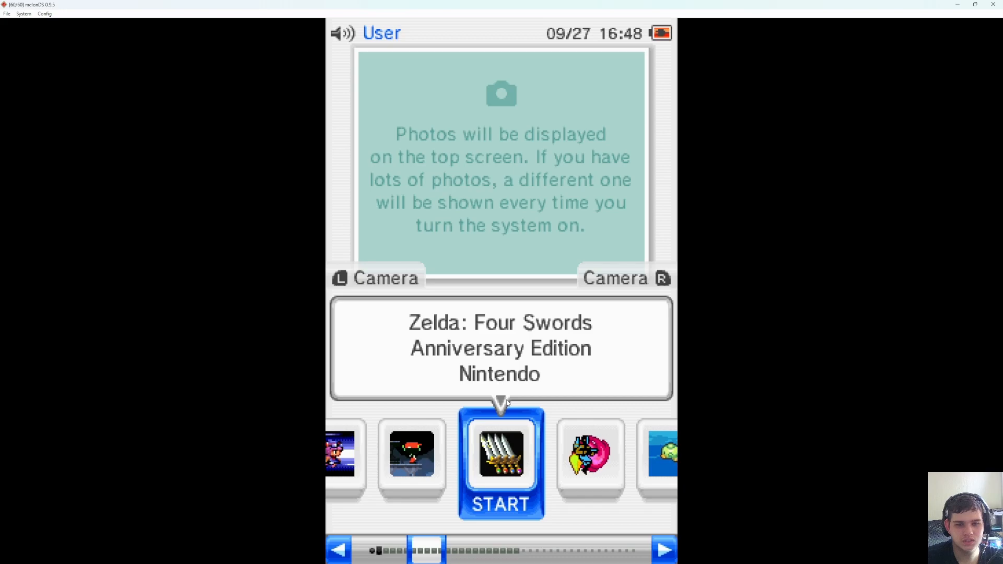
Browse forward through the DSi menu titles from Zelda: Four Swords Anniversary Edition to BOXLIFE.
{"action": "left_click", "coordinate": [663, 549]}
{"action": "left_click", "coordinate": [663, 550]}
{"action": "left_click", "coordinate": [662, 549]}
{"action": "left_click", "coordinate": [663, 550]}
{"action": "left_click", "coordinate": [662, 549]}
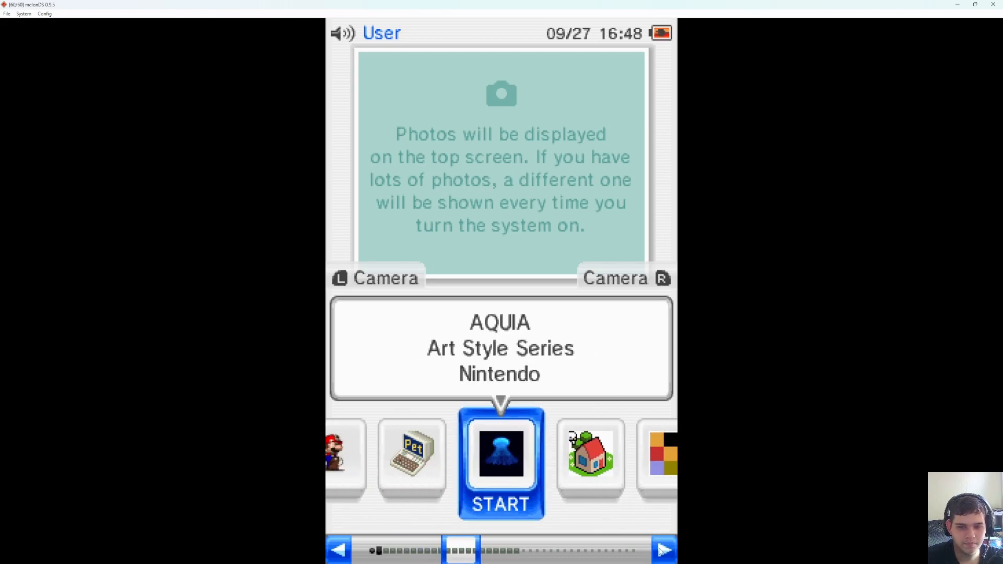
{"action": "left_click", "coordinate": [340, 552]}
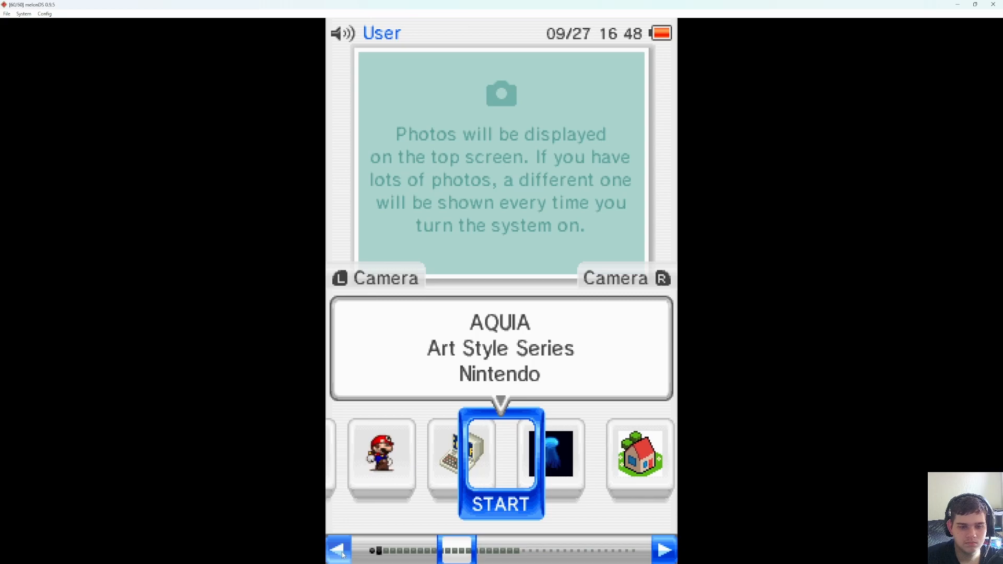
{"action": "left_click", "coordinate": [658, 551]}
{"action": "left_click", "coordinate": [658, 551]}
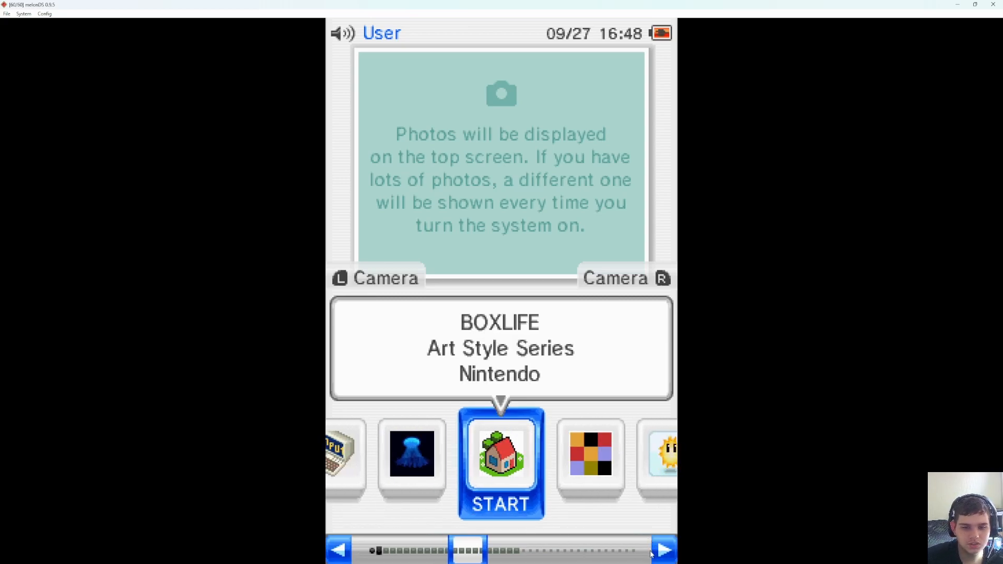
Continue forward through the DSi menu titles past Bird & Beans to PictoChat.
{"action": "left_click", "coordinate": [653, 552]}
{"action": "left_click", "coordinate": [654, 553]}
{"action": "left_click", "coordinate": [655, 554]}
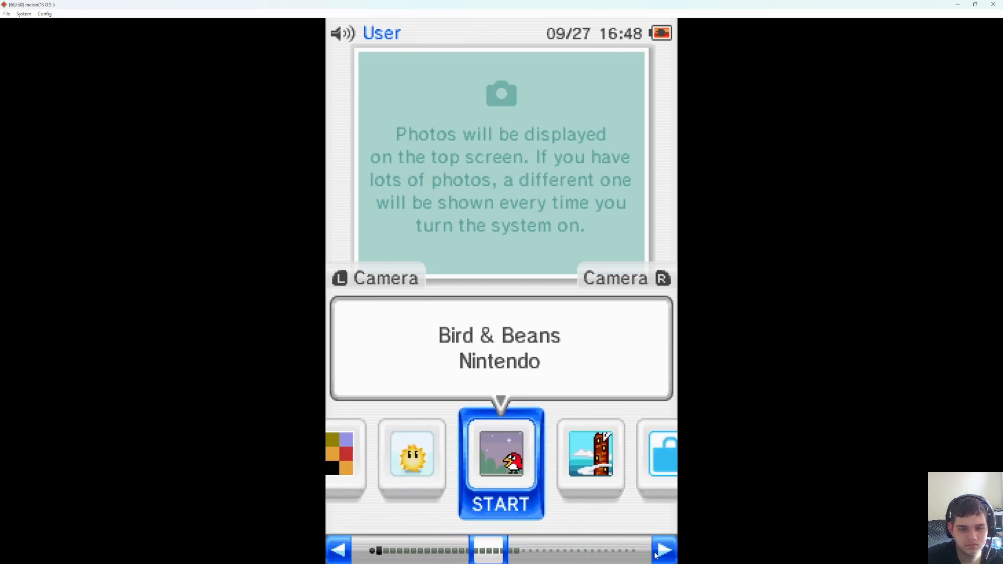
{"action": "left_click", "coordinate": [656, 555]}
{"action": "left_click", "coordinate": [656, 555]}
{"action": "left_click", "coordinate": [656, 556]}
{"action": "left_click", "coordinate": [656, 555]}
{"action": "left_click", "coordinate": [656, 555]}
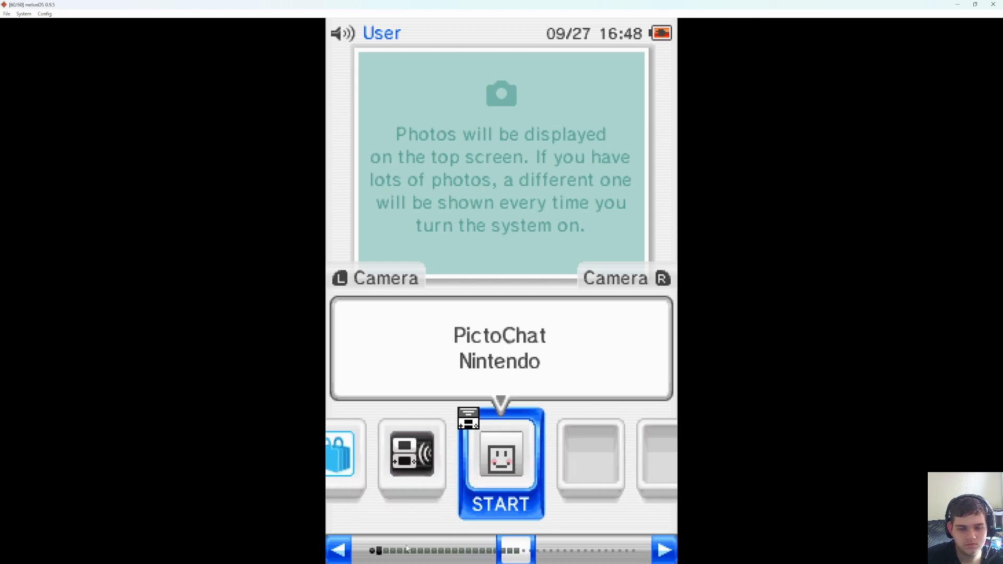
Browse backwards through the DSi menu titles from PictoChat to Nintendo DSi Camera near the beginning.
{"action": "left_click", "coordinate": [343, 557]}
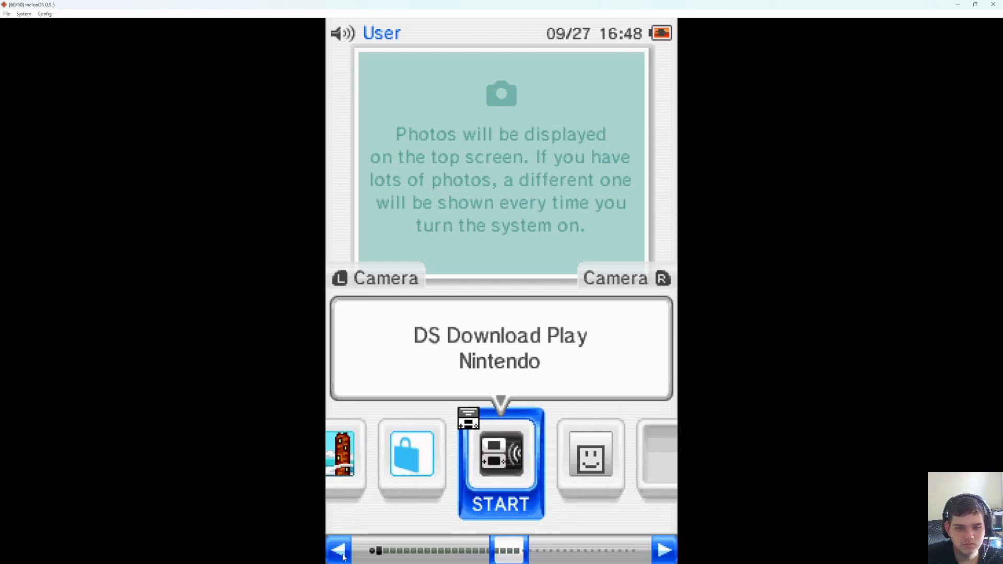
{"action": "left_click", "coordinate": [343, 558]}
{"action": "left_click", "coordinate": [342, 557]}
{"action": "left_click", "coordinate": [341, 557]}
{"action": "left_click", "coordinate": [341, 558]}
{"action": "left_click", "coordinate": [339, 558]}
{"action": "left_click", "coordinate": [339, 558]}
{"action": "left_click", "coordinate": [338, 558]}
{"action": "left_click", "coordinate": [337, 557]}
{"action": "left_click", "coordinate": [337, 558]}
{"action": "left_click", "coordinate": [336, 558]}
{"action": "left_click", "coordinate": [336, 558]}
{"action": "left_click", "coordinate": [336, 559]}
{"action": "left_click", "coordinate": [335, 559]}
{"action": "left_click", "coordinate": [336, 559]}
{"action": "left_click", "coordinate": [334, 559]}
{"action": "left_click", "coordinate": [335, 559]}
{"action": "left_click", "coordinate": [372, 551]}
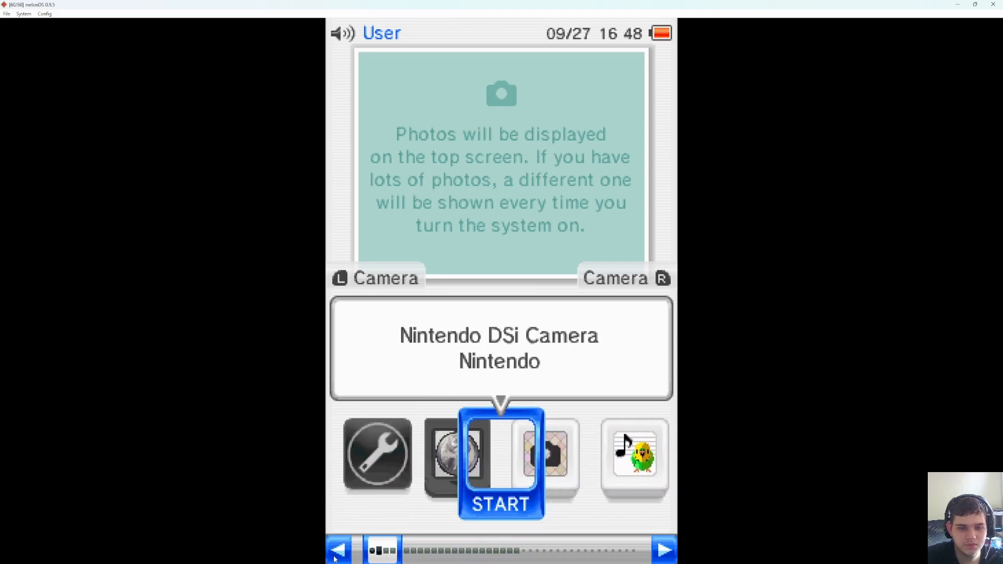
Move forward through the DSi menu titles past SUDOKU and Shantae: Risky's Revenge to Cave Story.
{"action": "left_click", "coordinate": [665, 550]}
{"action": "left_click_drag", "start_coordinate": [601, 461], "coordinate": [456, 466]}
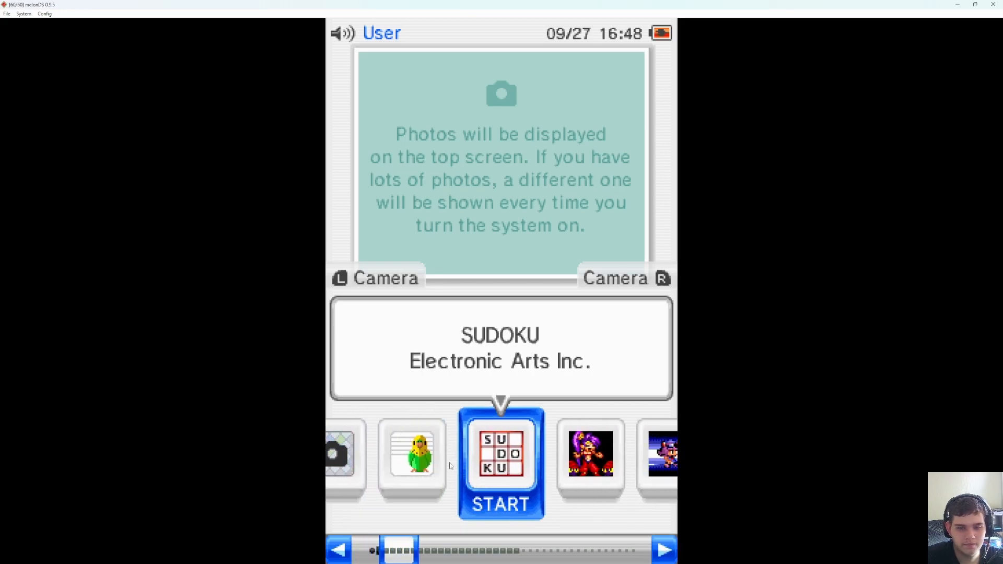
{"action": "left_click", "coordinate": [665, 550]}
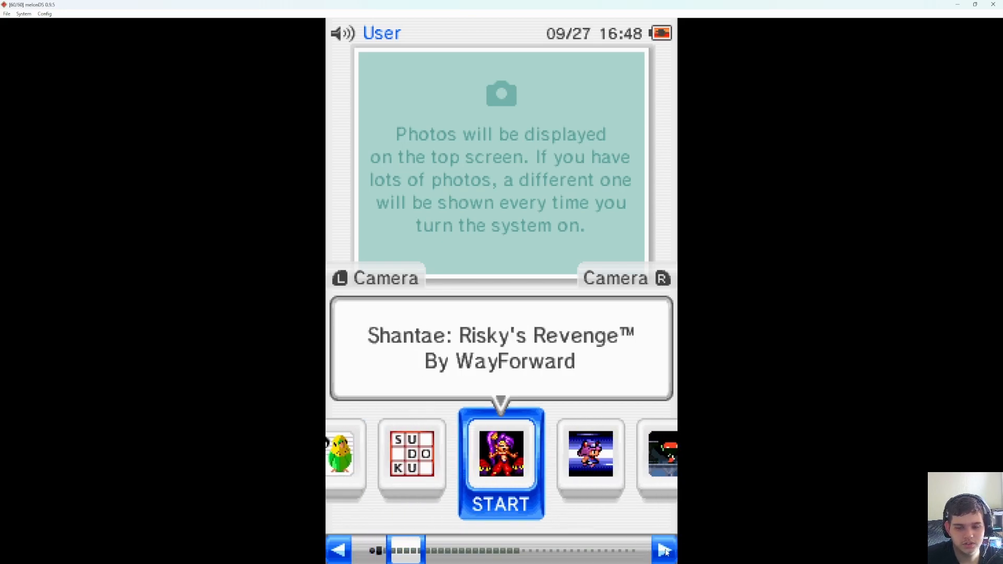
{"action": "left_click", "coordinate": [665, 550]}
{"action": "left_click", "coordinate": [665, 551]}
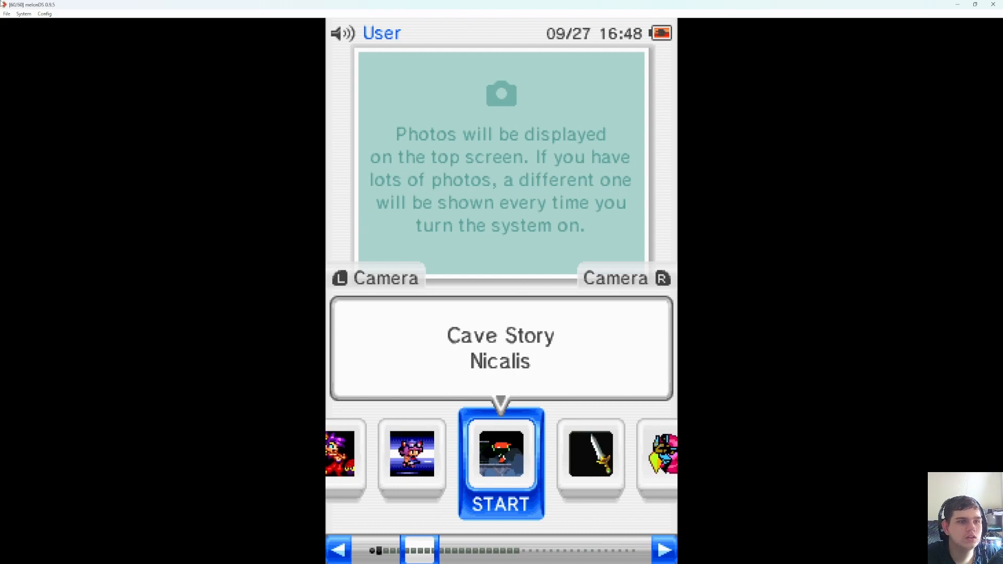
{"action": "left_click", "coordinate": [45, 14]}
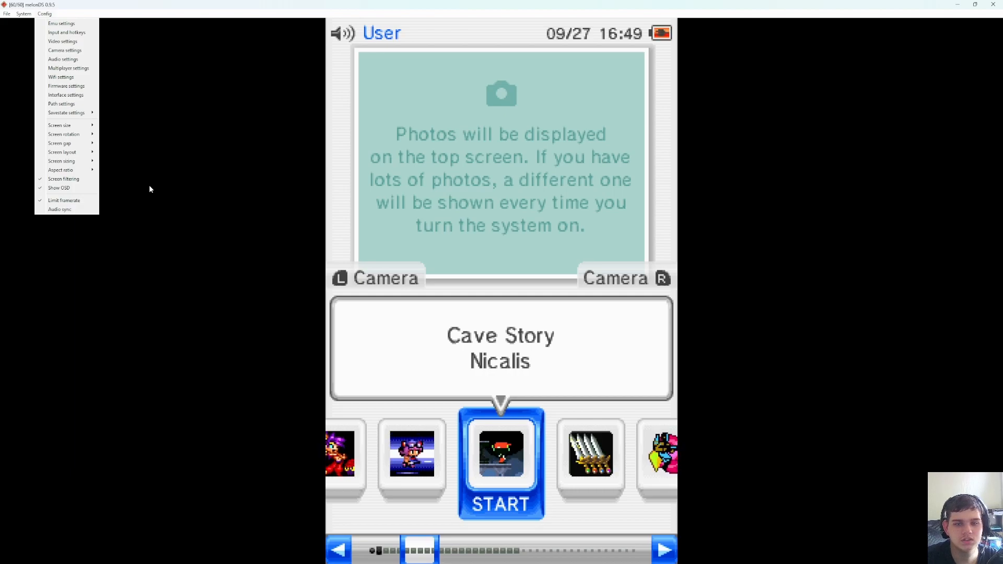
{"action": "left_click", "coordinate": [7, 15]}
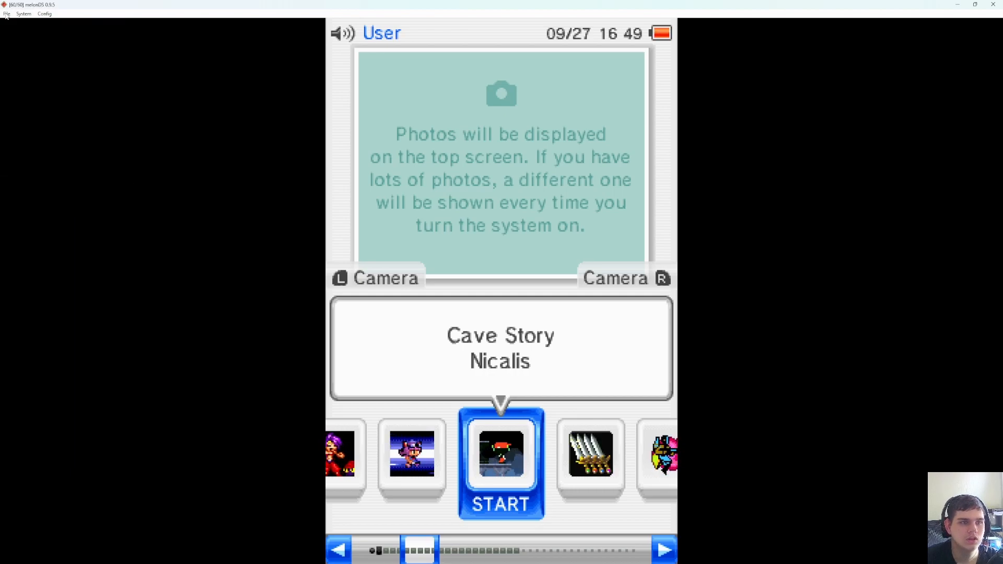
{"action": "left_click", "coordinate": [45, 14]}
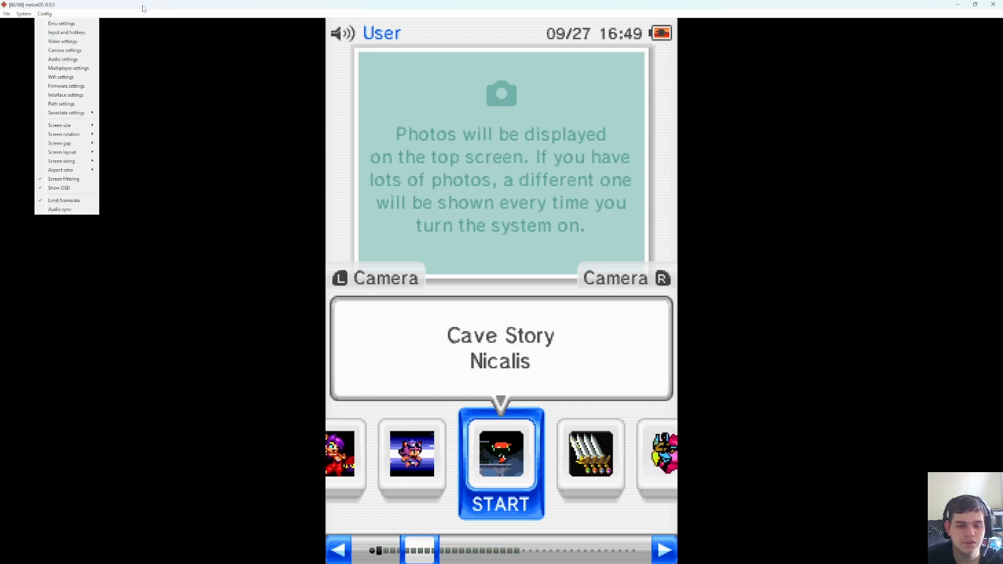
{"action": "left_click", "coordinate": [6, 15]}
{"action": "left_click", "coordinate": [6, 15]}
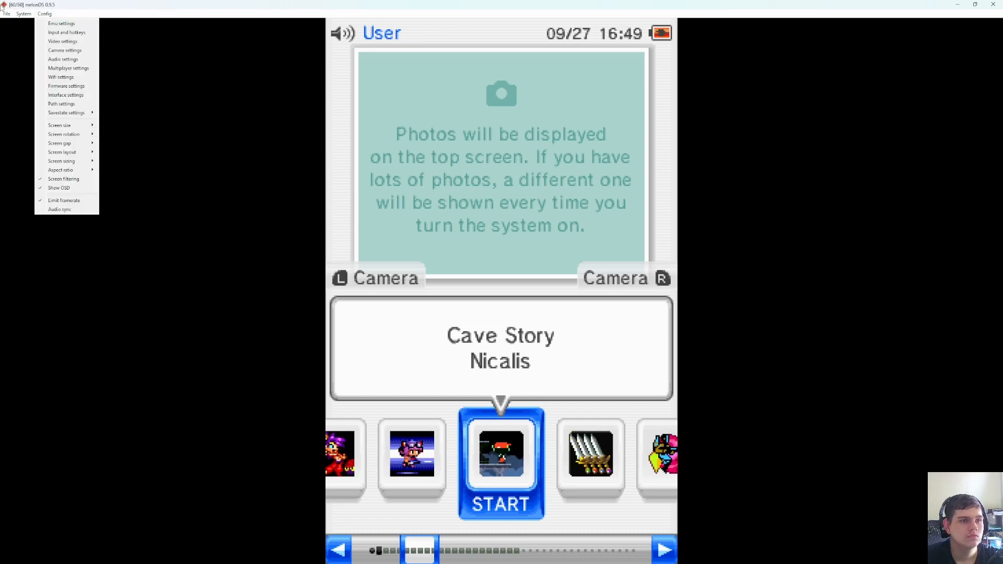
{"action": "mouse_move", "coordinate": [8, 16]}
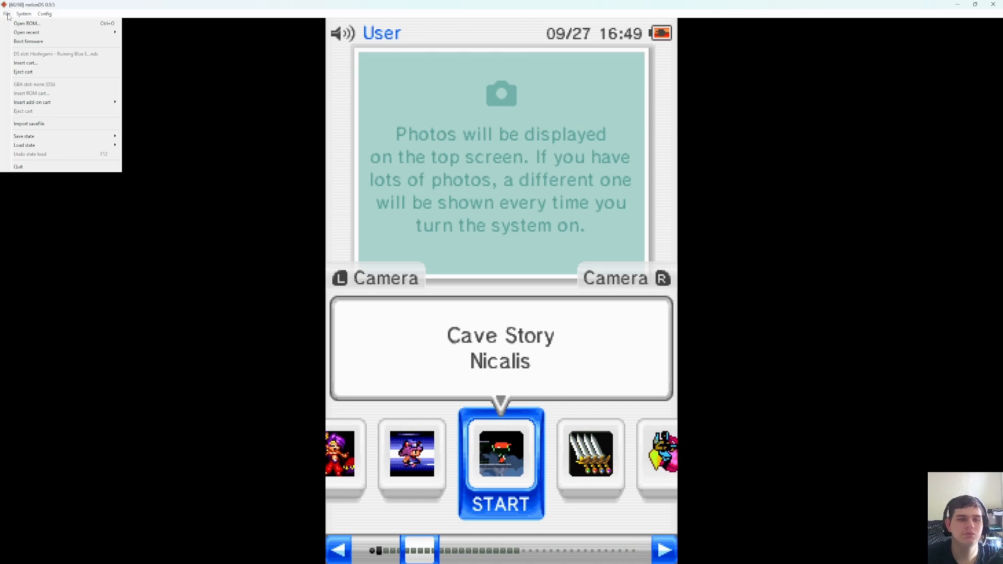
{"action": "left_click", "coordinate": [7, 15]}
{"action": "left_click", "coordinate": [49, 15]}
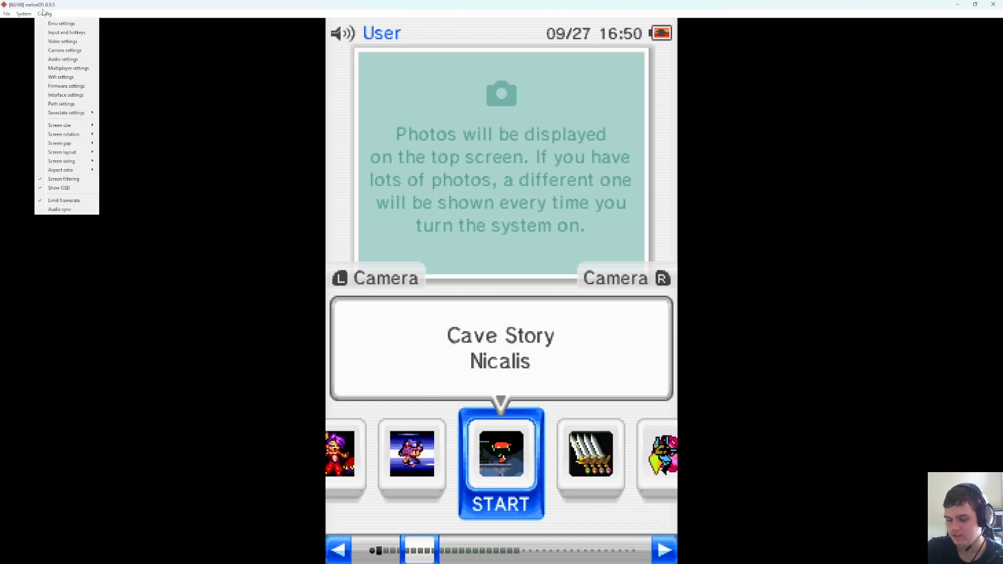
{"action": "left_click", "coordinate": [868, 201]}
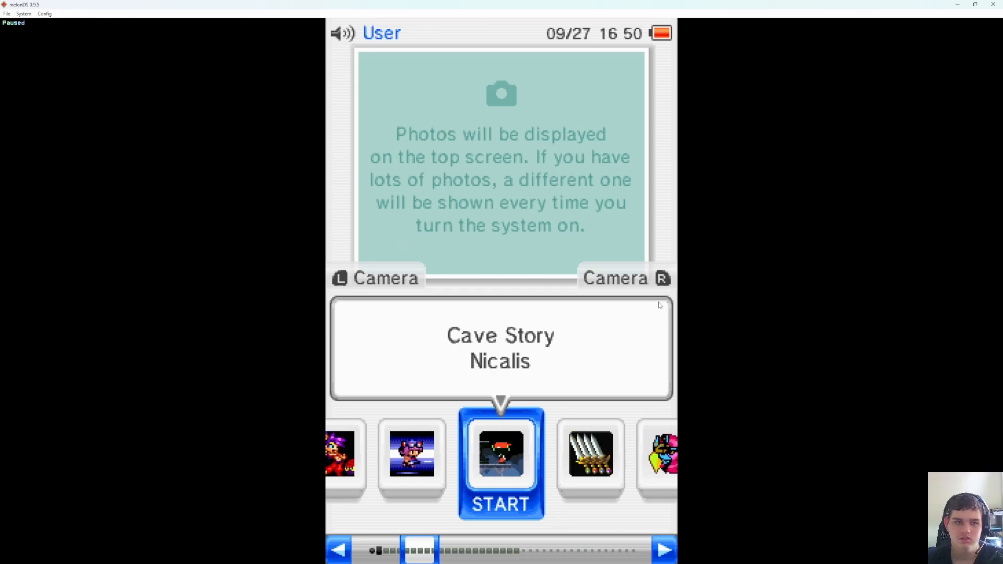
Open the DSi camera with each shoulder button shortcut, try switching cameras, and return to the DSi menu.
{"action": "key", "text": "q"}
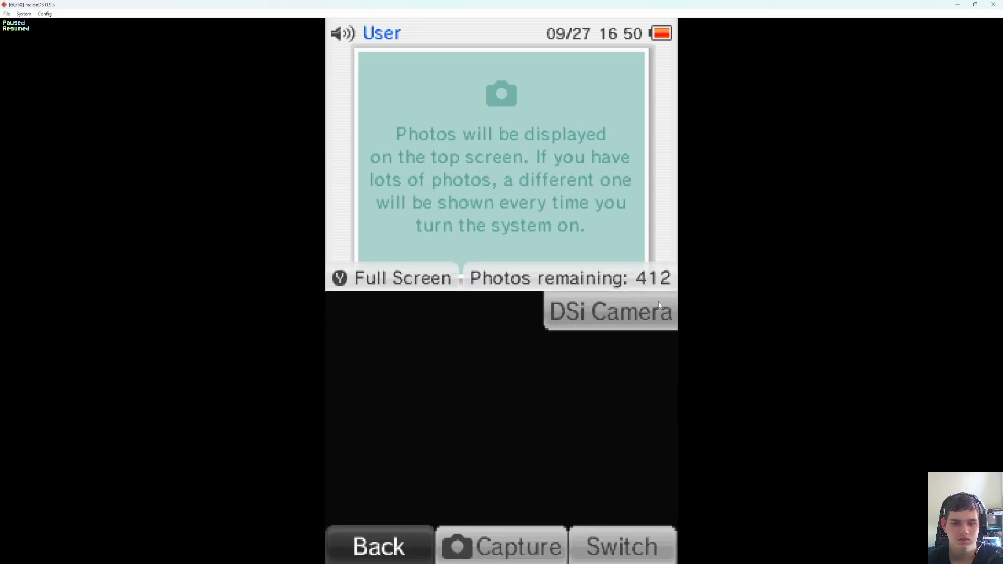
{"action": "key", "text": "z"}
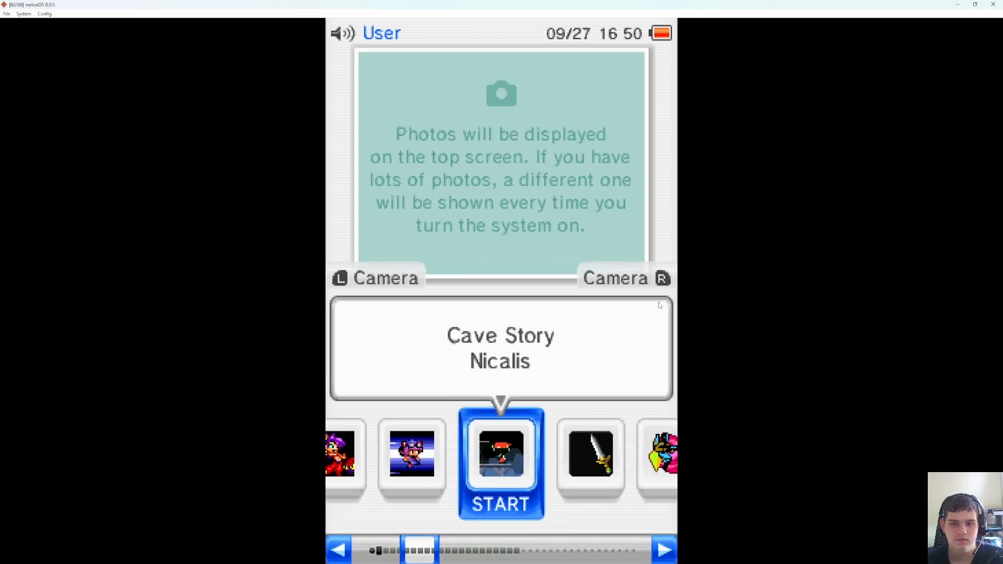
{"action": "key", "text": "w"}
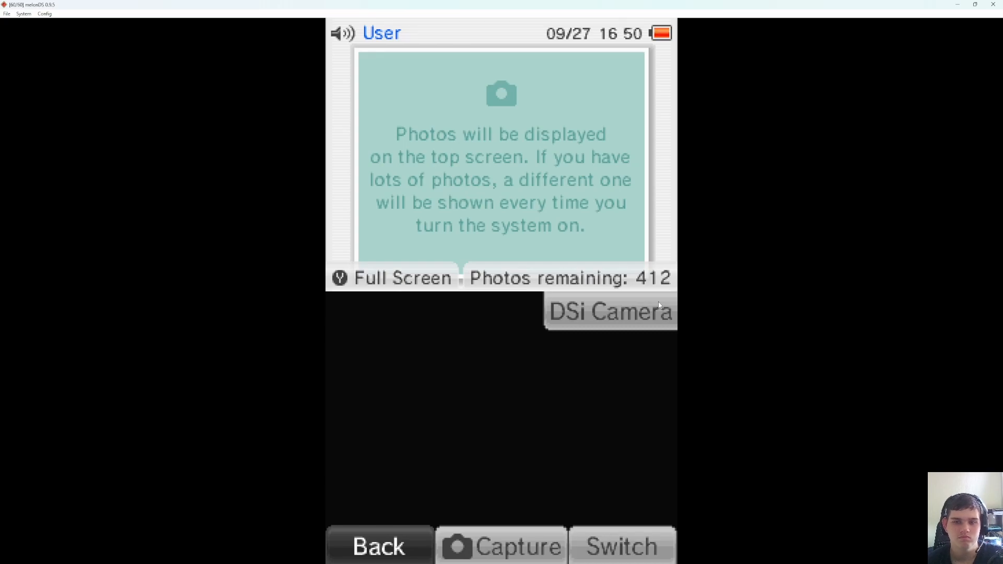
{"action": "left_click", "coordinate": [647, 544]}
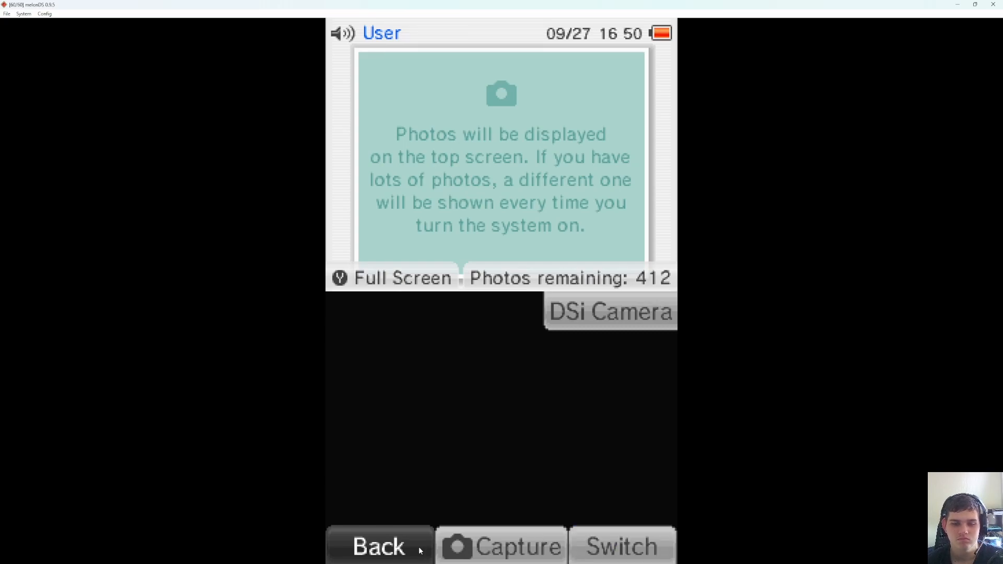
{"action": "left_click", "coordinate": [417, 547]}
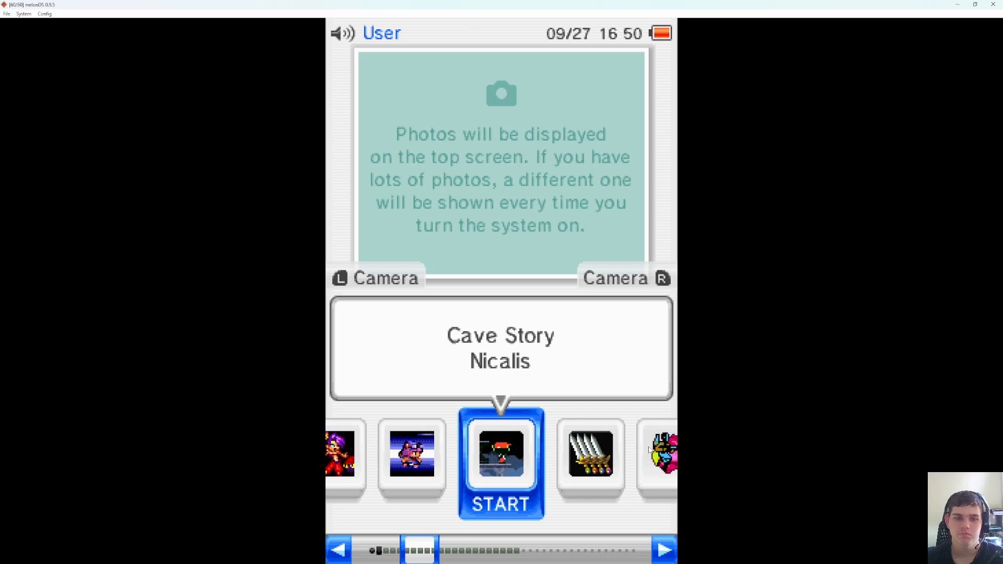
Browse forward through the DSi menu titles from Cave Story to the first empty slot after PictoChat.
{"action": "left_click", "coordinate": [664, 555]}
{"action": "left_click", "coordinate": [665, 555]}
{"action": "left_click", "coordinate": [666, 553]}
{"action": "left_click", "coordinate": [667, 552]}
{"action": "left_click", "coordinate": [668, 550]}
{"action": "left_click", "coordinate": [669, 549]}
{"action": "left_click", "coordinate": [670, 550]}
{"action": "left_click", "coordinate": [671, 551]}
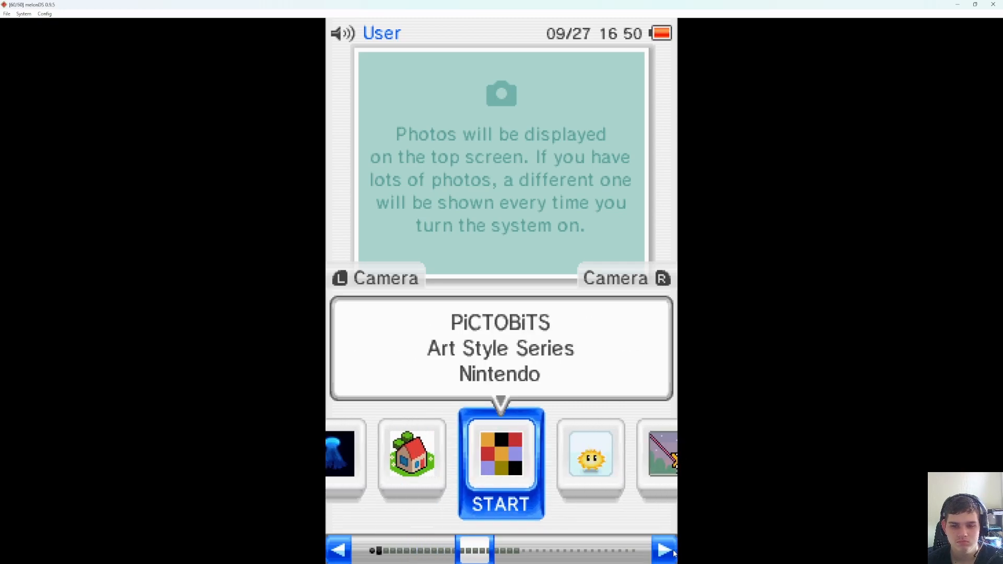
{"action": "left_click", "coordinate": [671, 552]}
{"action": "left_click", "coordinate": [673, 552]}
{"action": "left_click", "coordinate": [673, 552]}
{"action": "left_click", "coordinate": [673, 552]}
{"action": "left_click", "coordinate": [674, 552]}
{"action": "left_click", "coordinate": [673, 552]}
{"action": "left_click", "coordinate": [673, 552]}
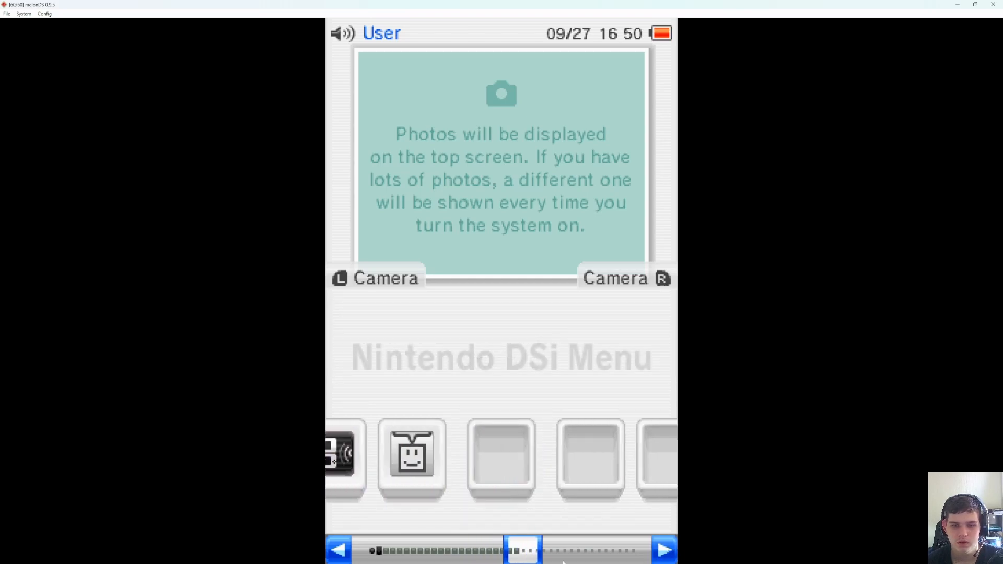
Launch PictoChat from the DSi menu and acknowledge its shutdown dialog.
{"action": "left_click", "coordinate": [329, 537]}
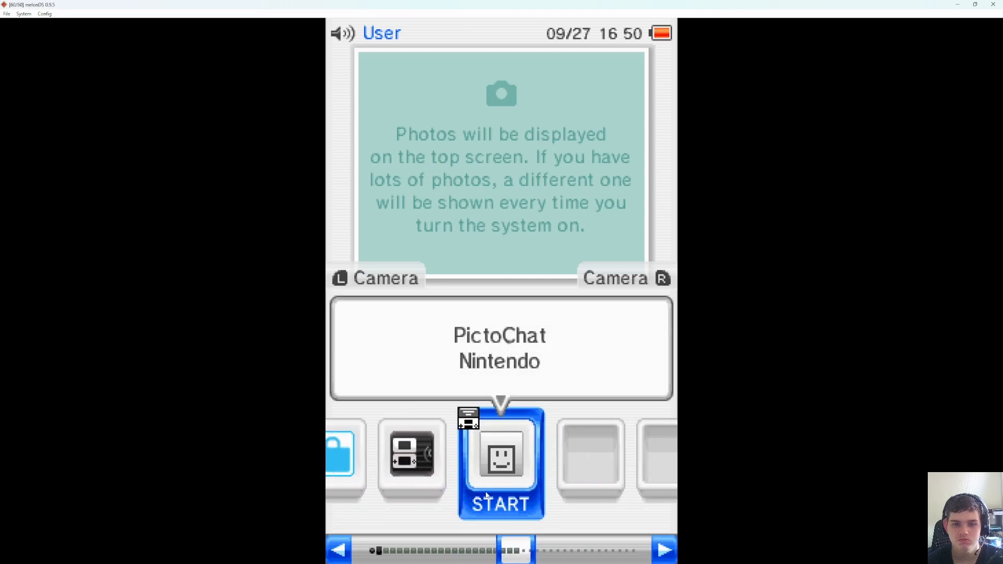
{"action": "left_click", "coordinate": [509, 471]}
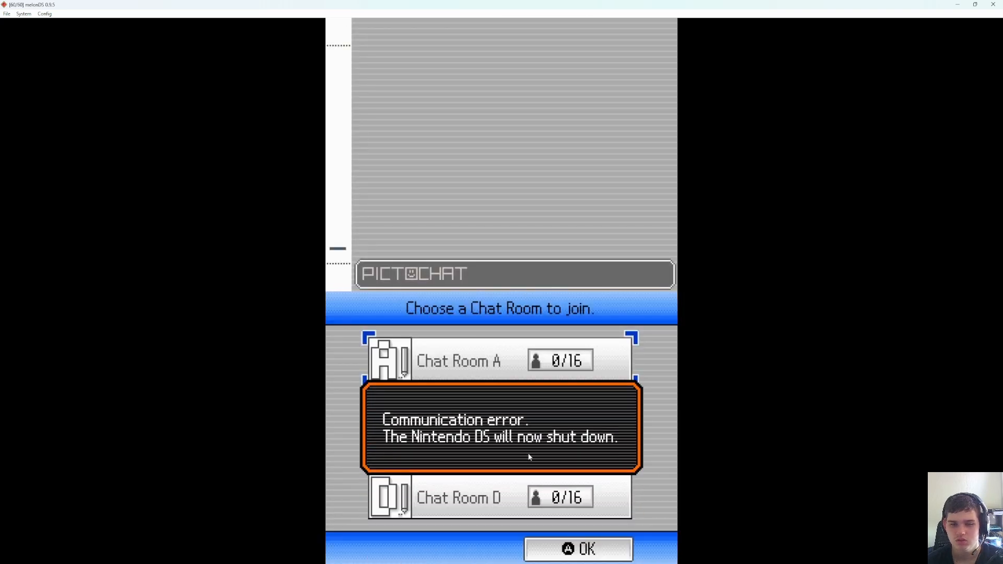
{"action": "left_click", "coordinate": [574, 548]}
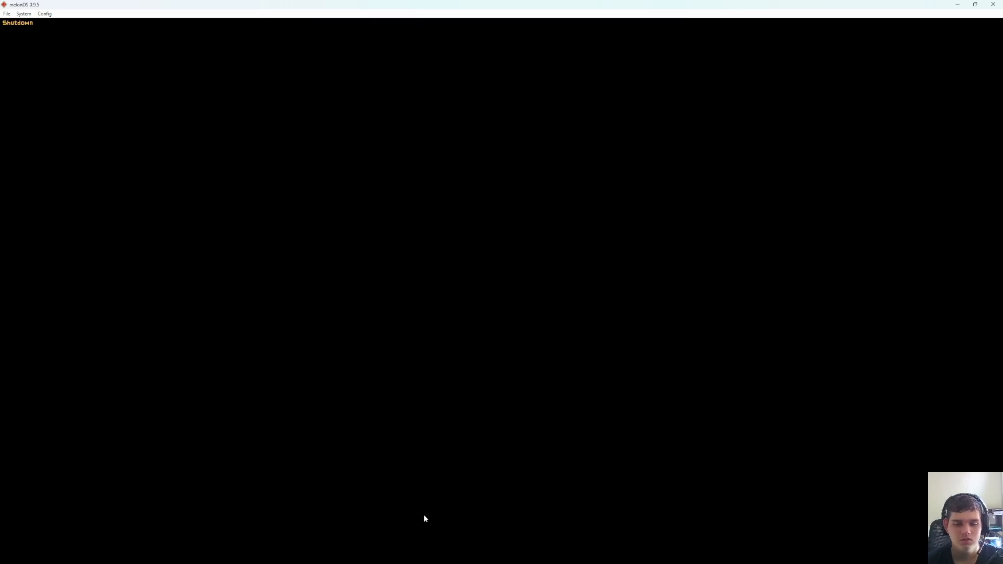